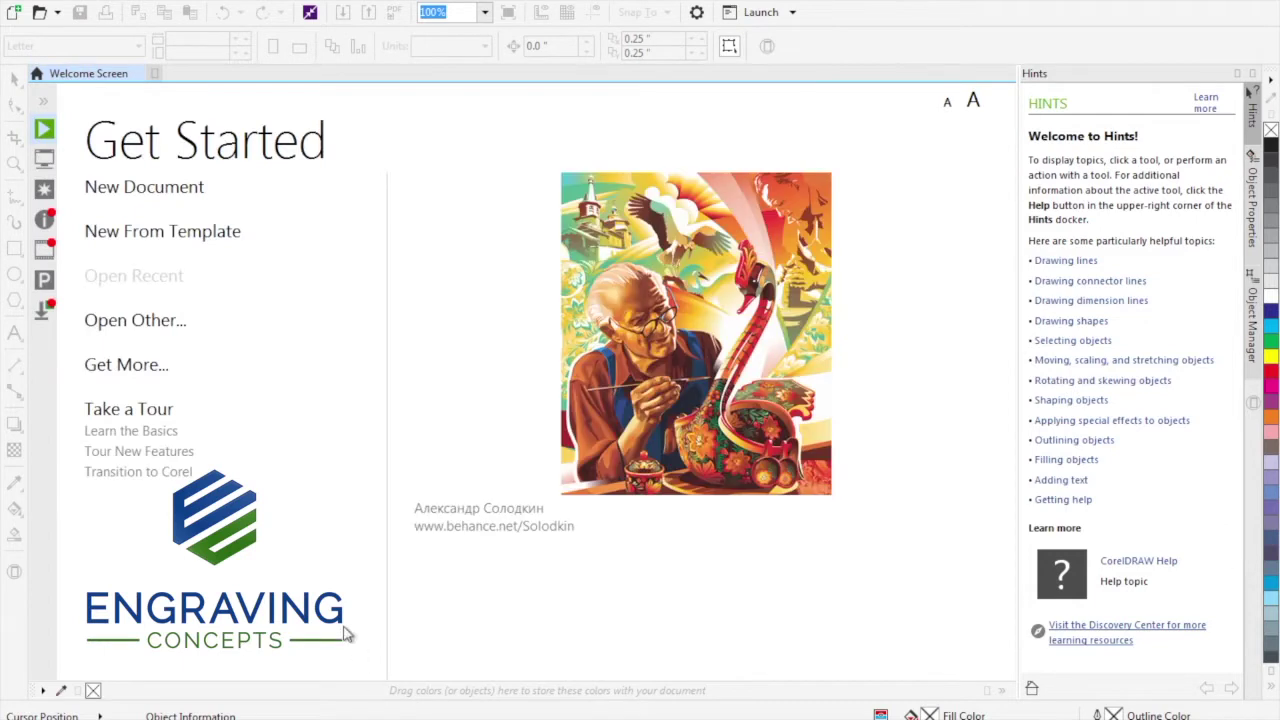
Start a new blank document from the Welcome Screen
click(157, 190)
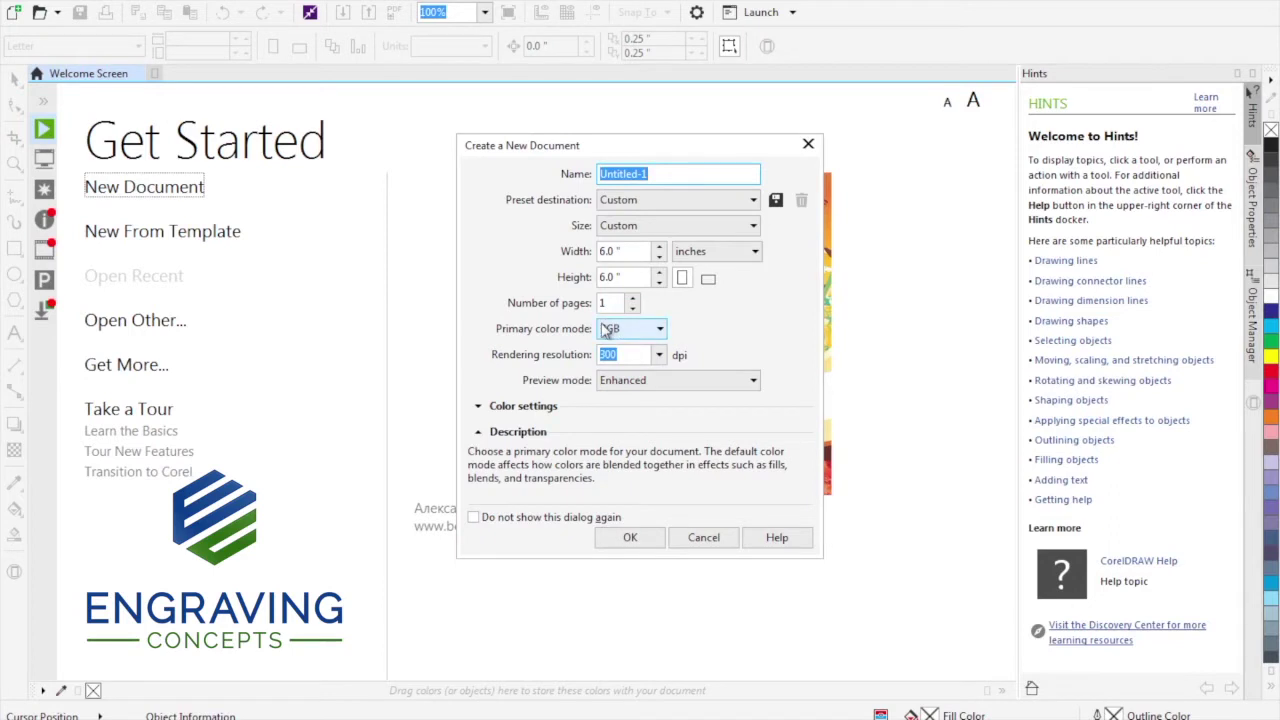
Create the 6 x 6 inch document, then import wk enterprises.tiff from the Desktop and centre it
click(625, 543)
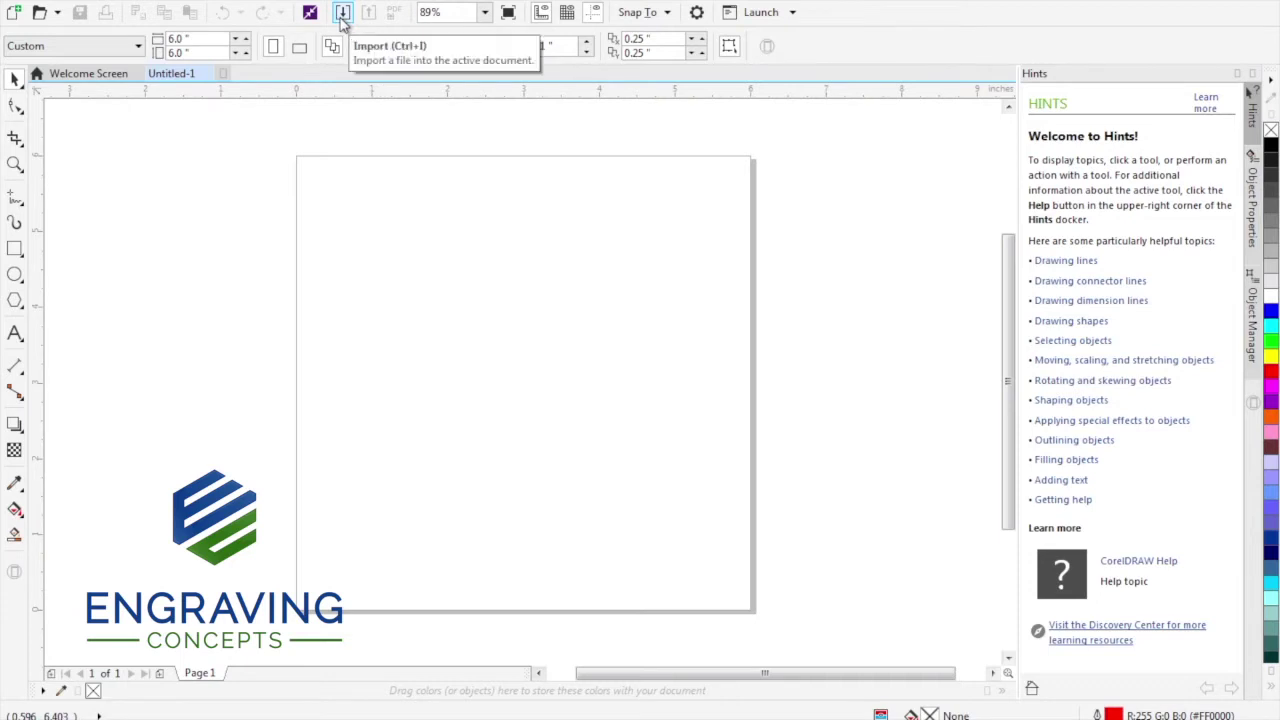
click(342, 20)
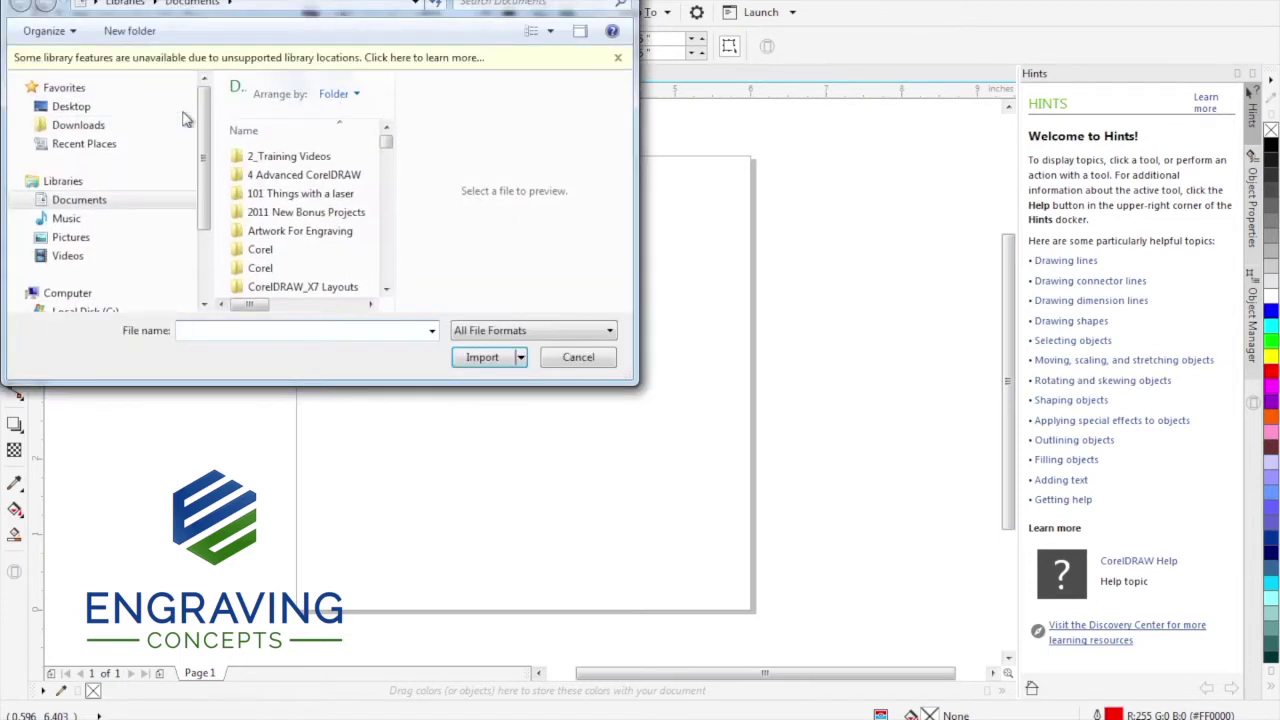
click(90, 108)
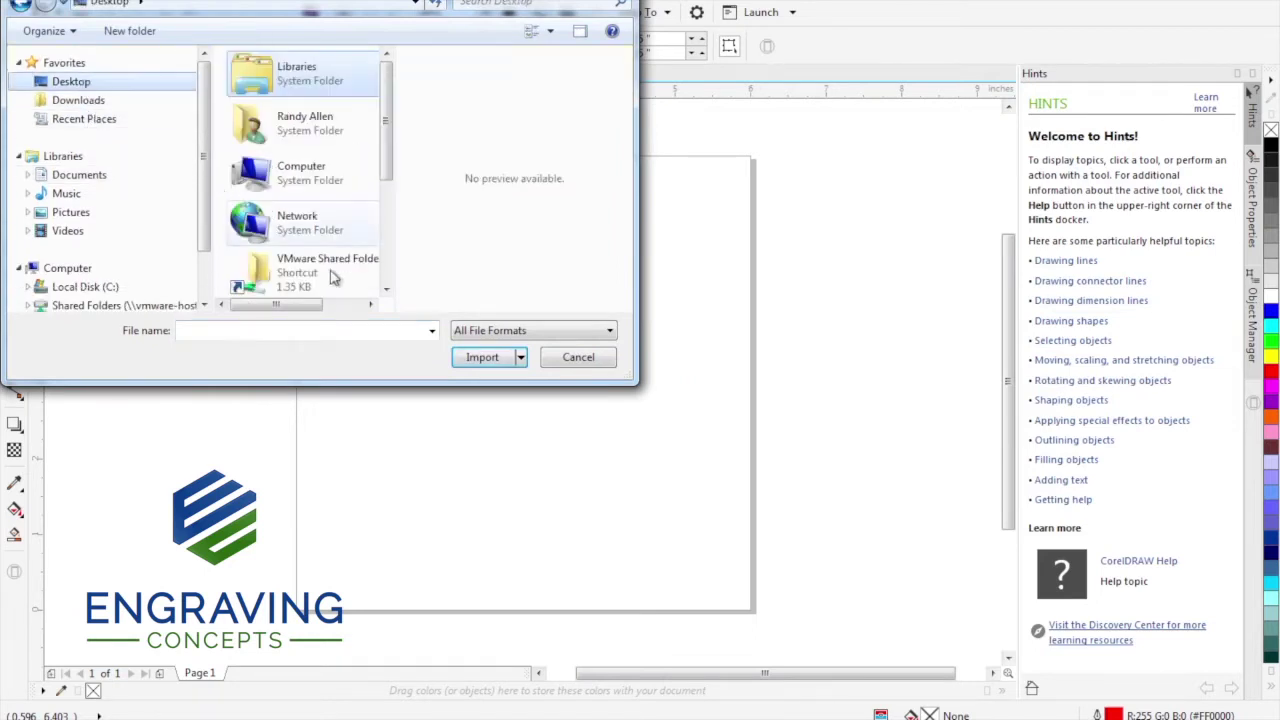
scroll(378, 278, down, 2)
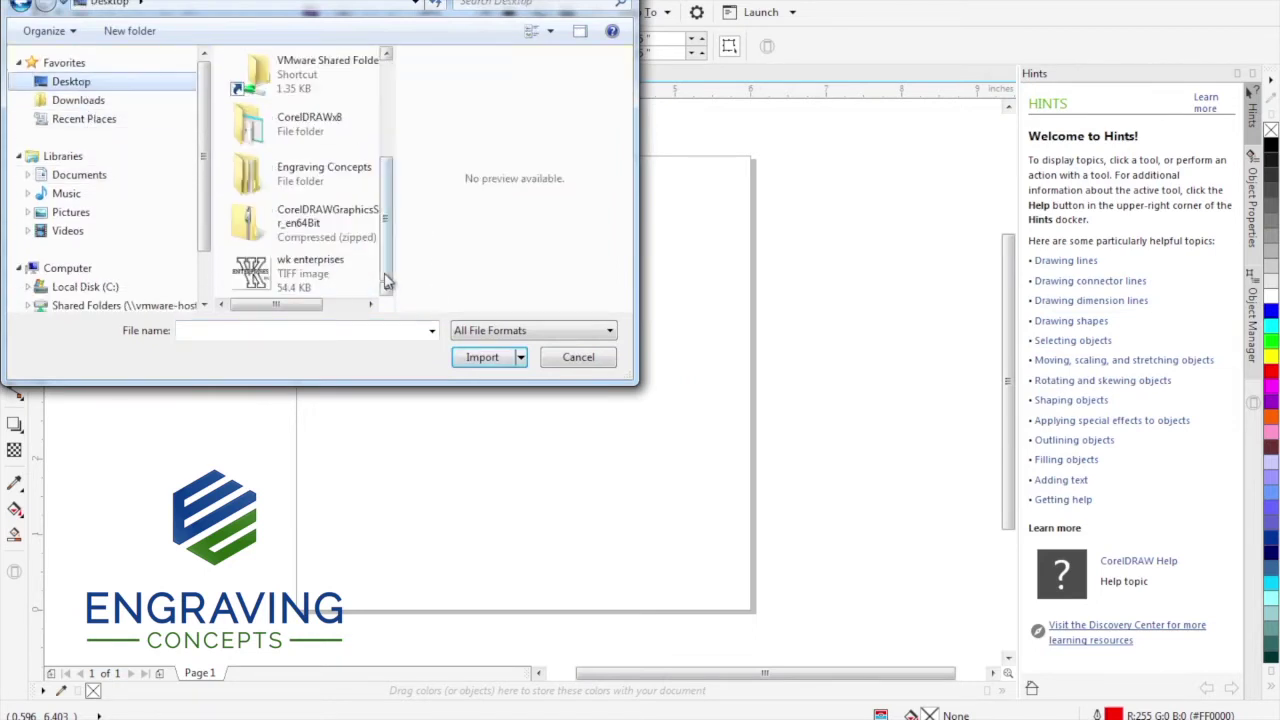
click(310, 278)
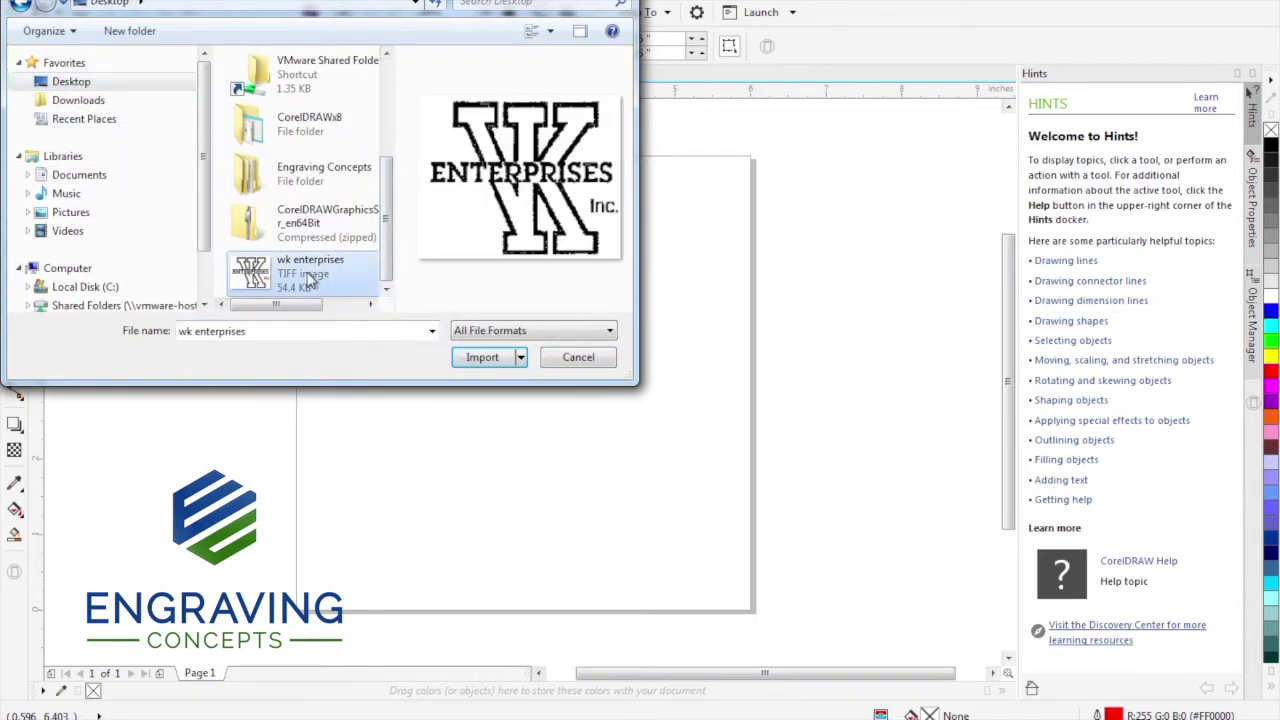
click(480, 357)
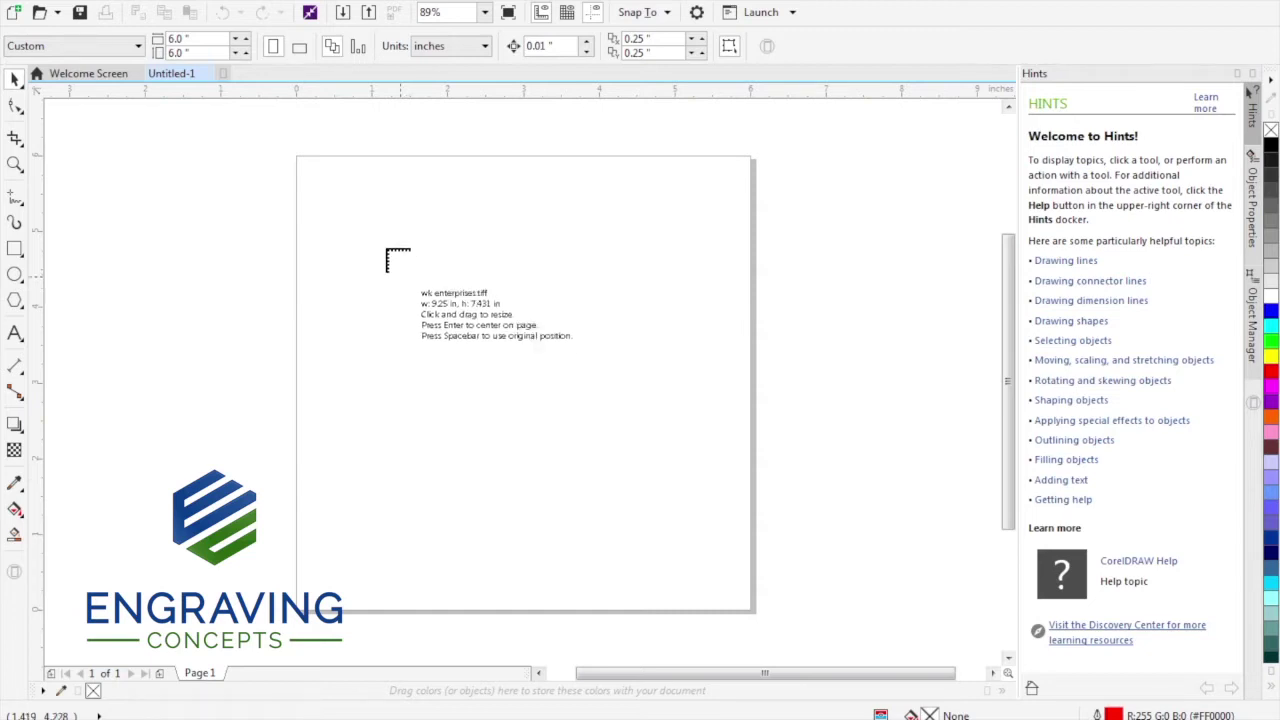
drag(369, 229, 694, 569)
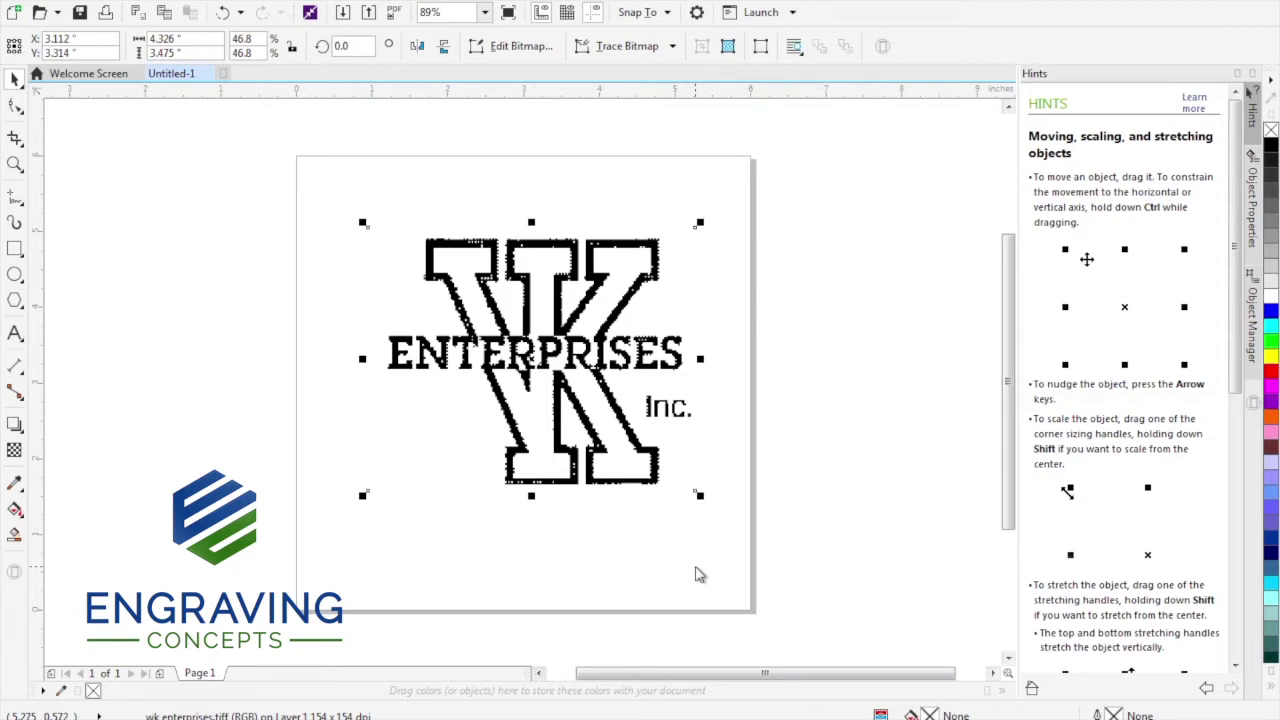
key(p)
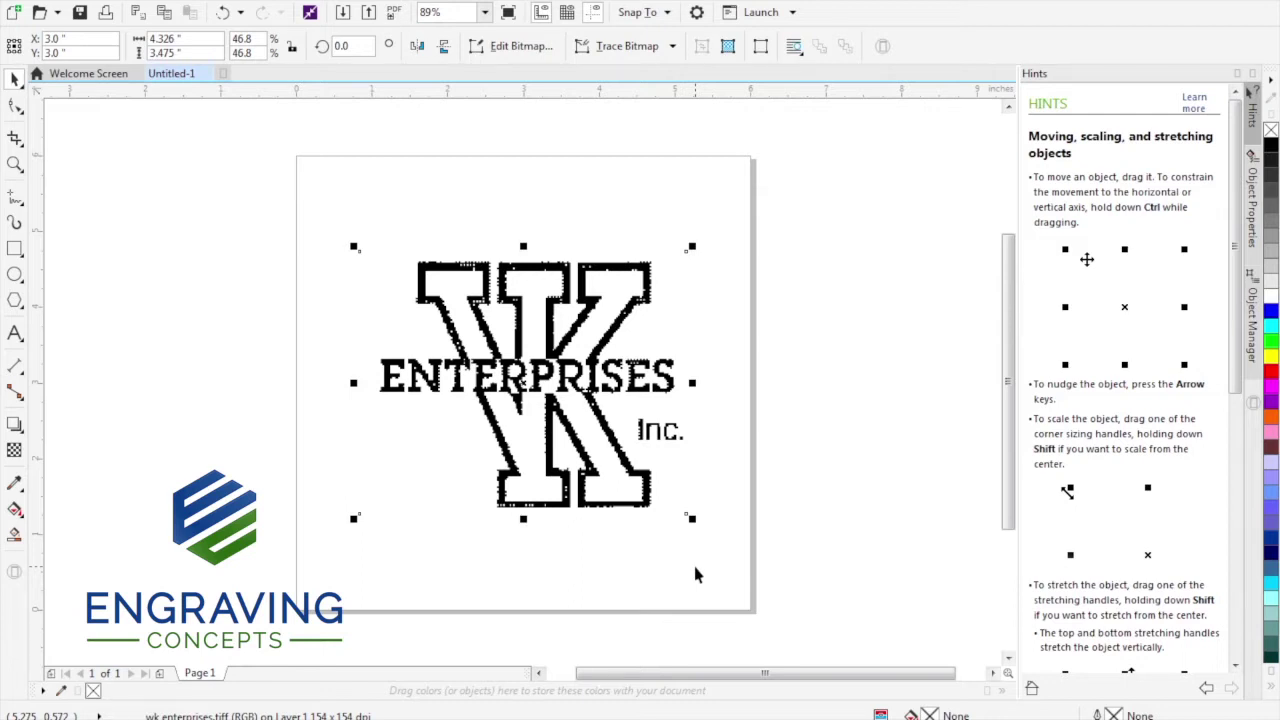
Draw thin rectangles over the letters' top band and the K's two bottom feet
click(14, 250)
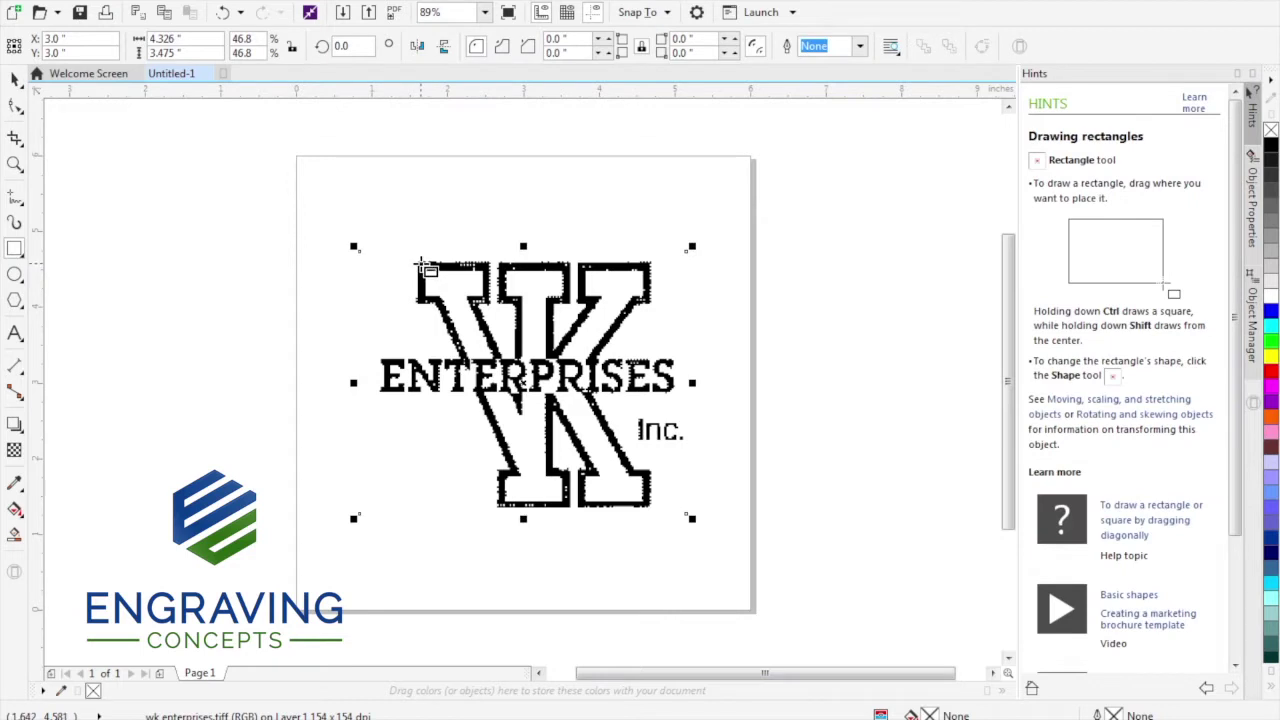
drag(422, 267, 650, 310)
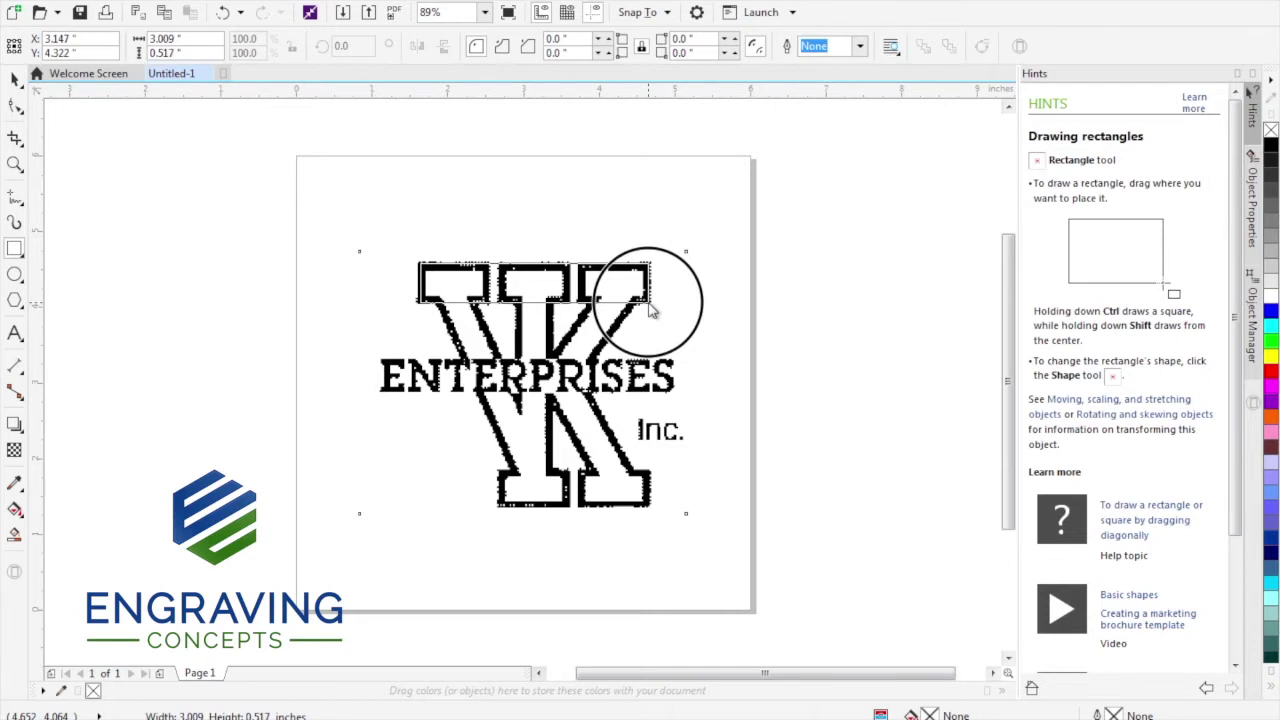
drag(650, 312, 650, 311)
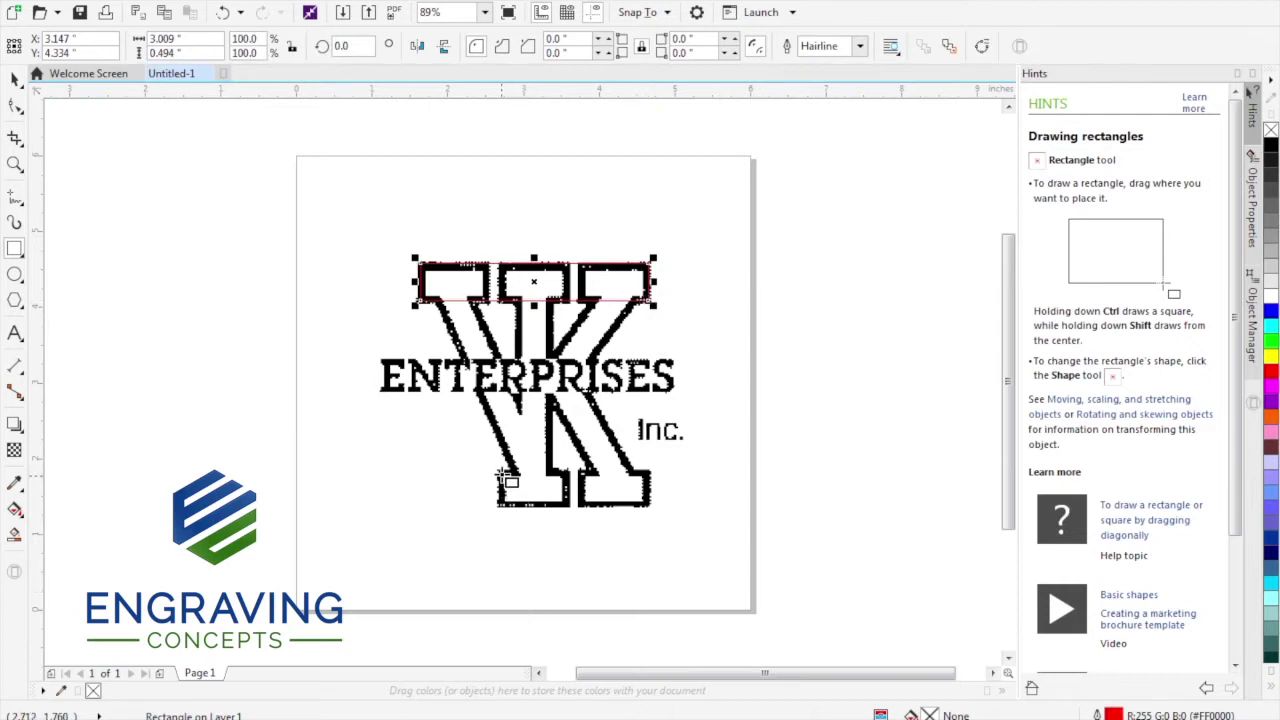
click(502, 478)
drag(502, 478, 645, 506)
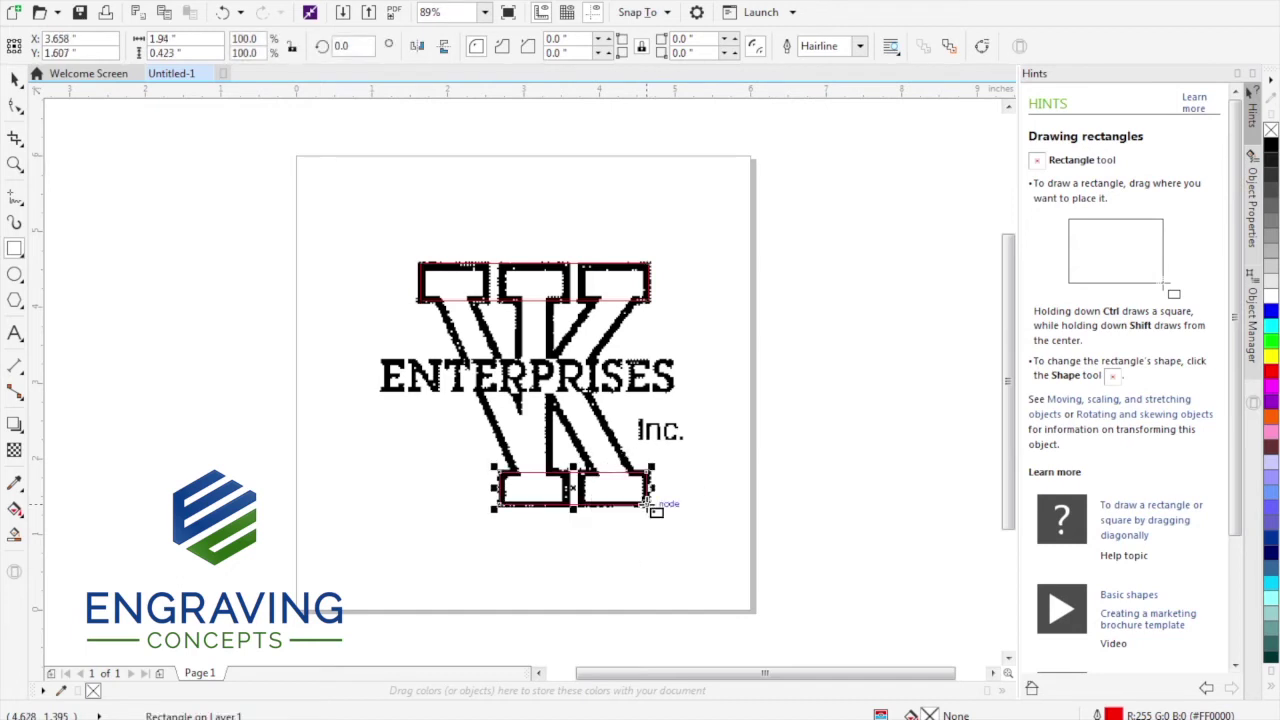
click(518, 300)
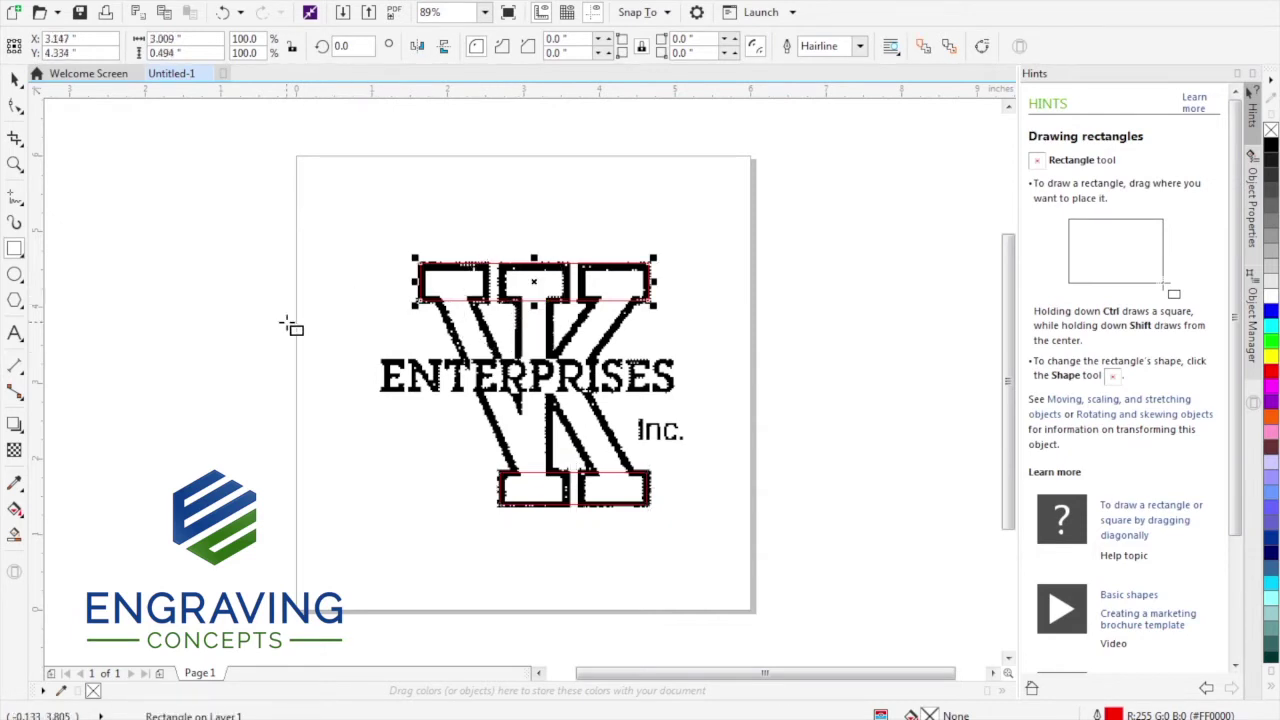
key(space)
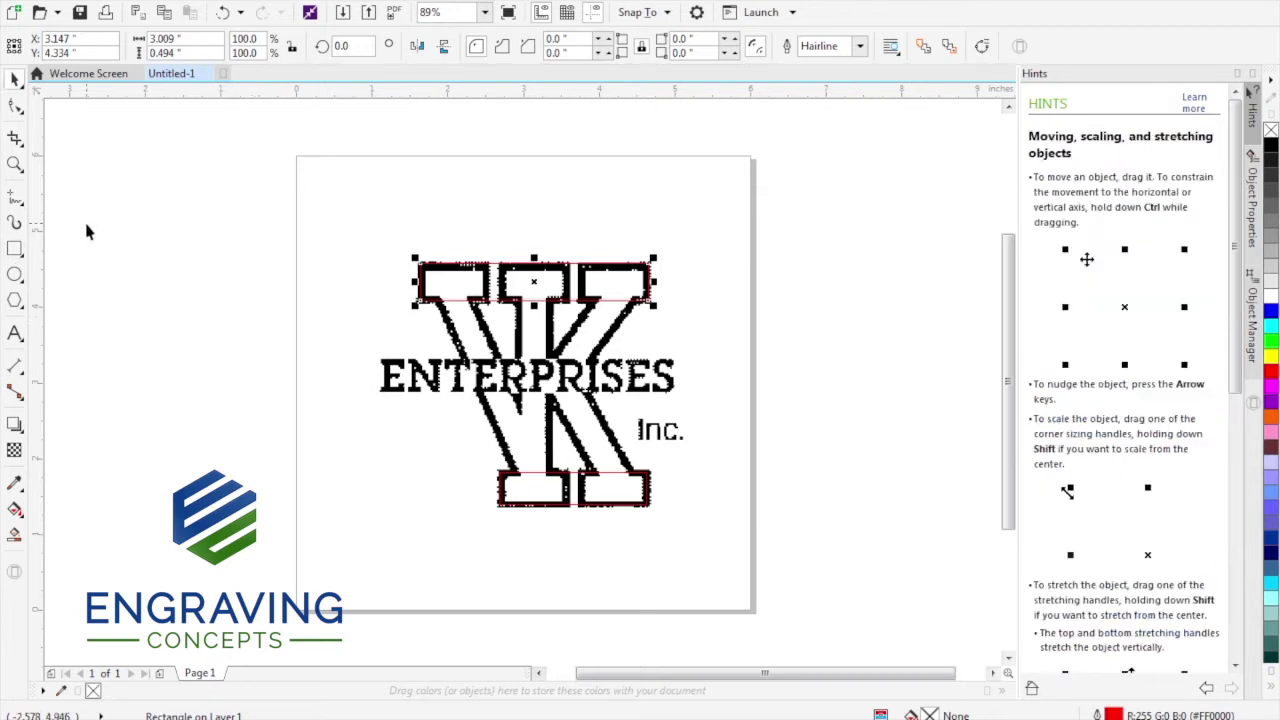
Choose the Freehand tool and review the Snap To options
click(15, 200)
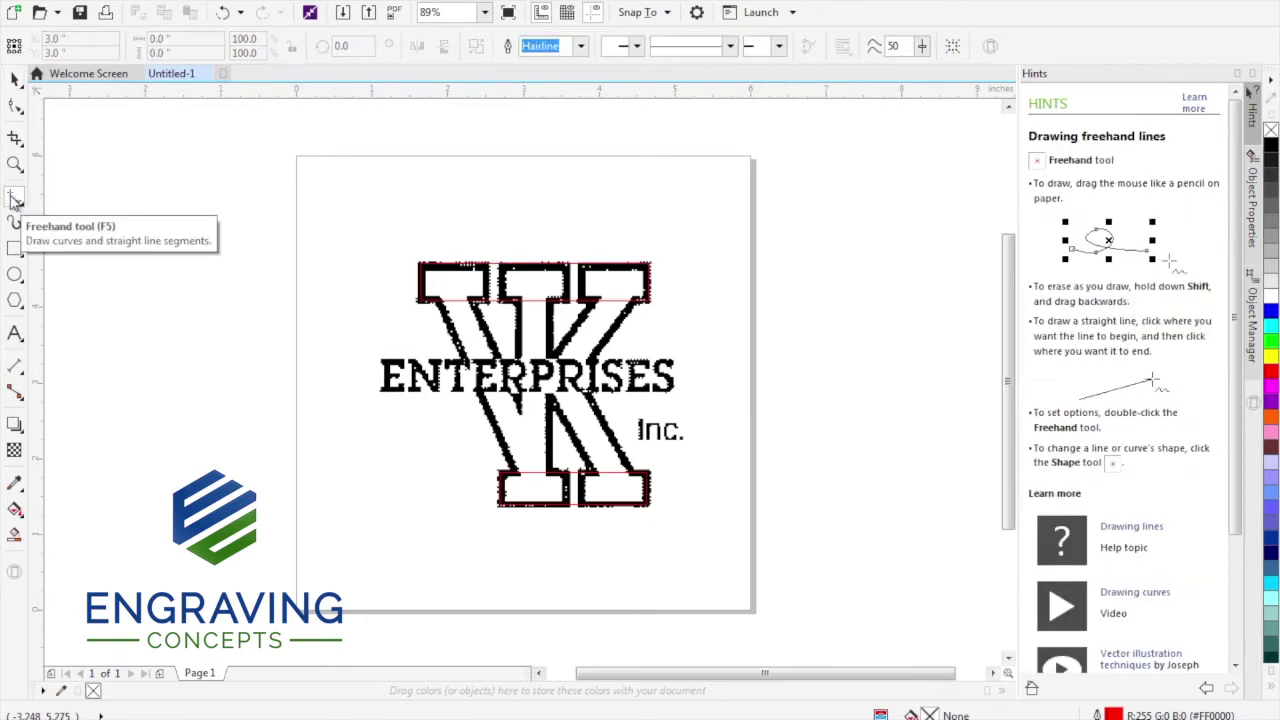
click(16, 202)
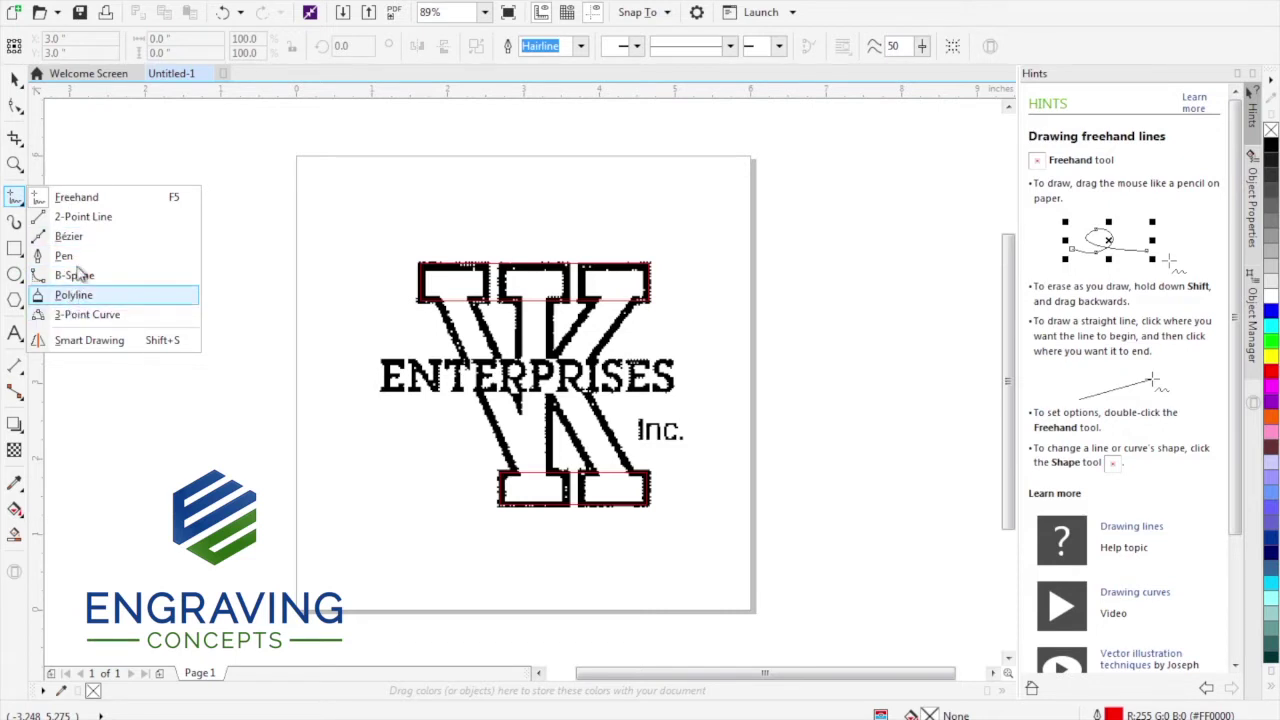
click(75, 203)
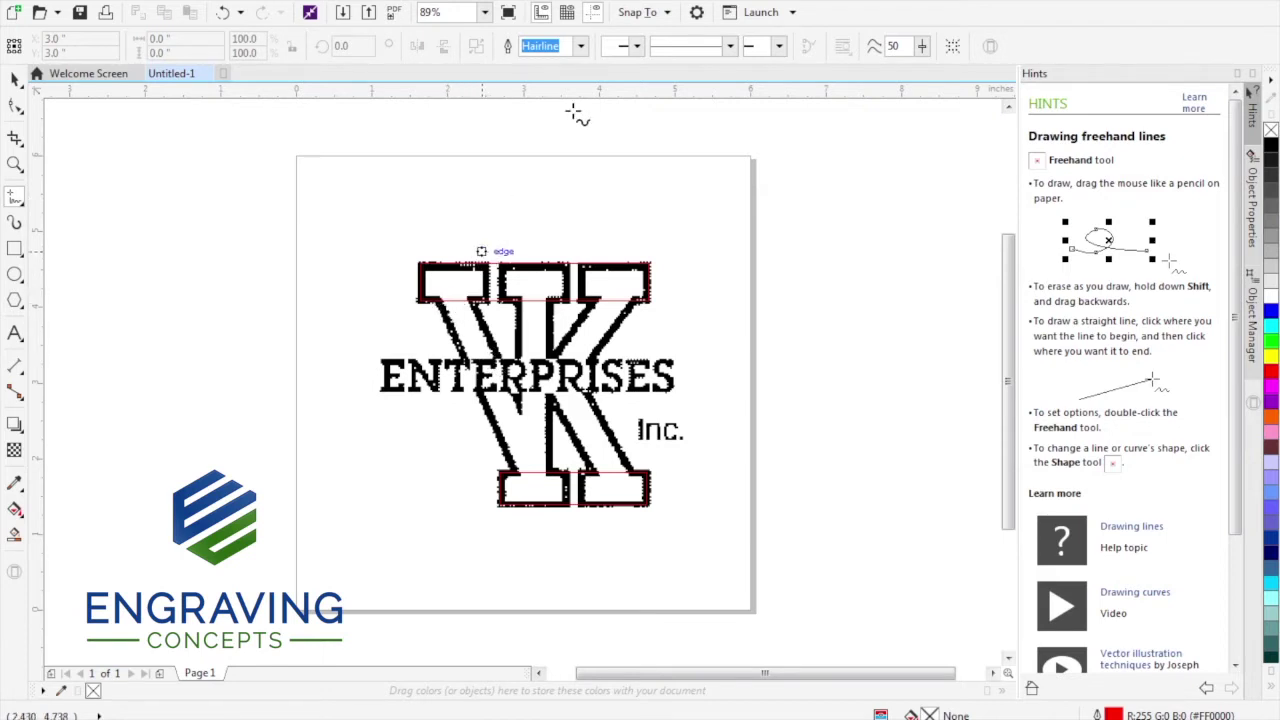
click(667, 12)
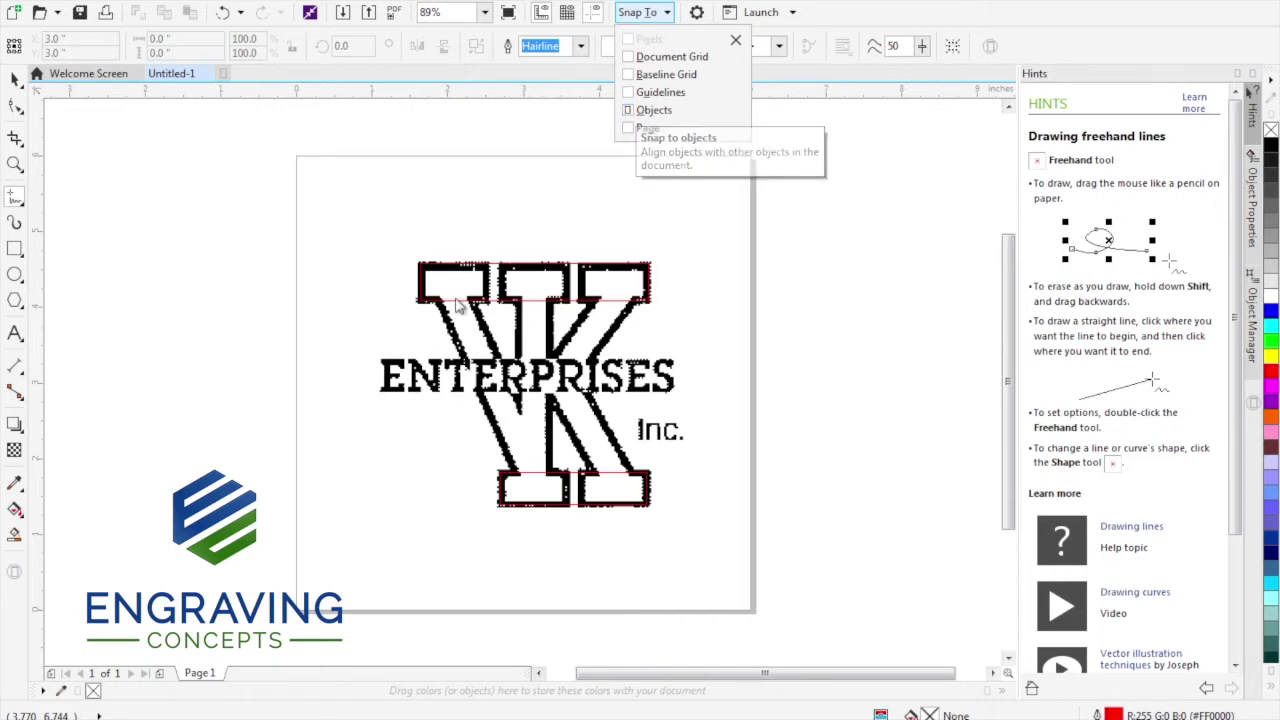
click(369, 289)
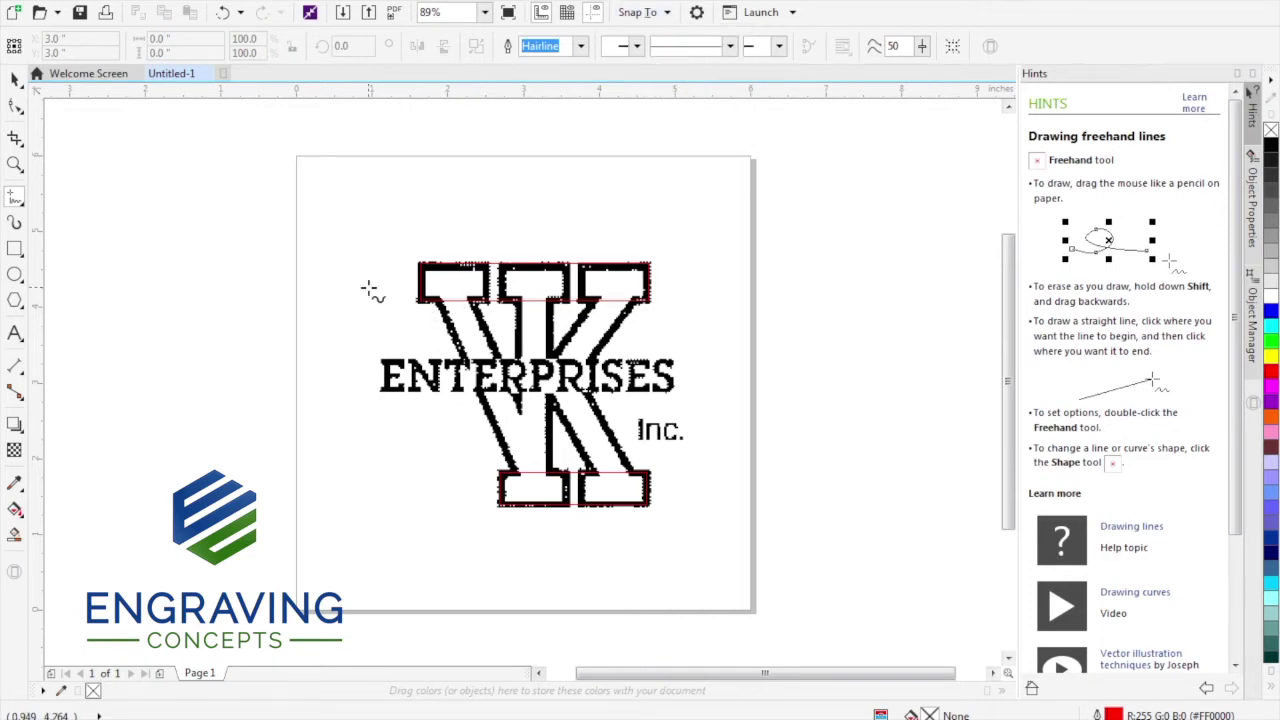
Zoom in closely on the logo with a Zoom marquee
click(15, 163)
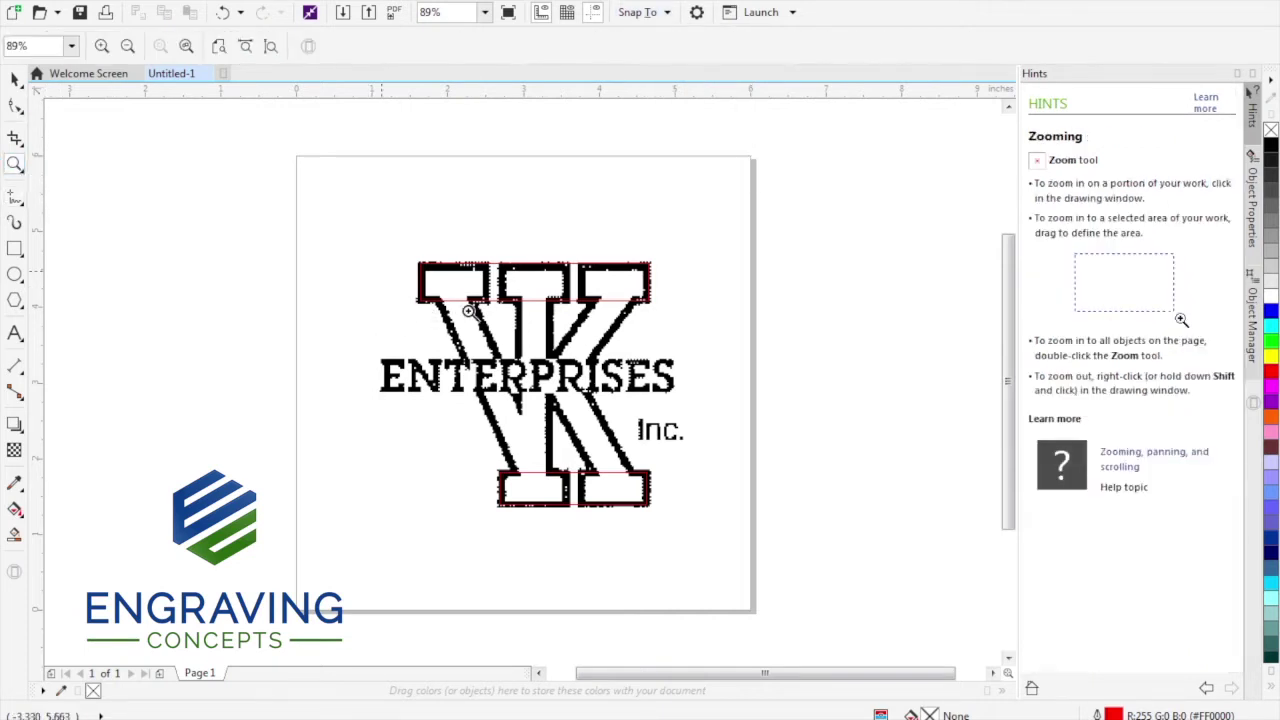
drag(388, 254, 687, 512)
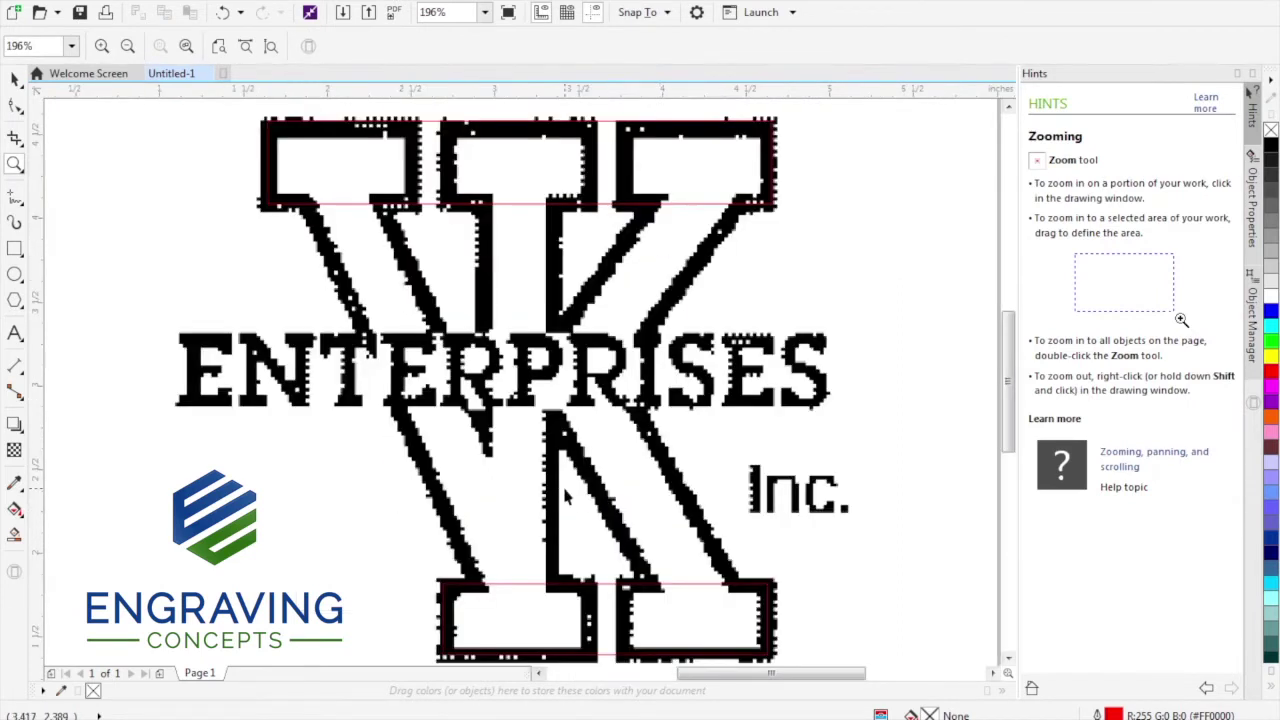
key(space)
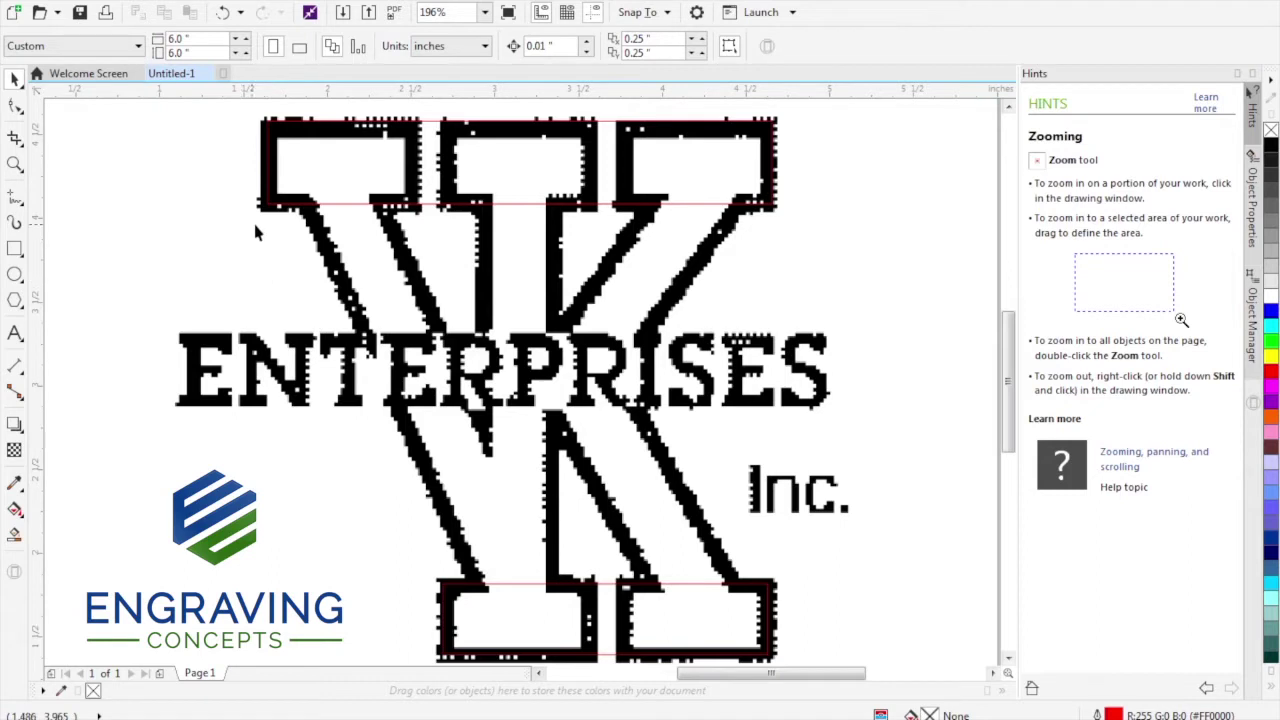
Trace the K's left slanted edge, inner vertical stem and inner diagonals with straight lines
click(15, 196)
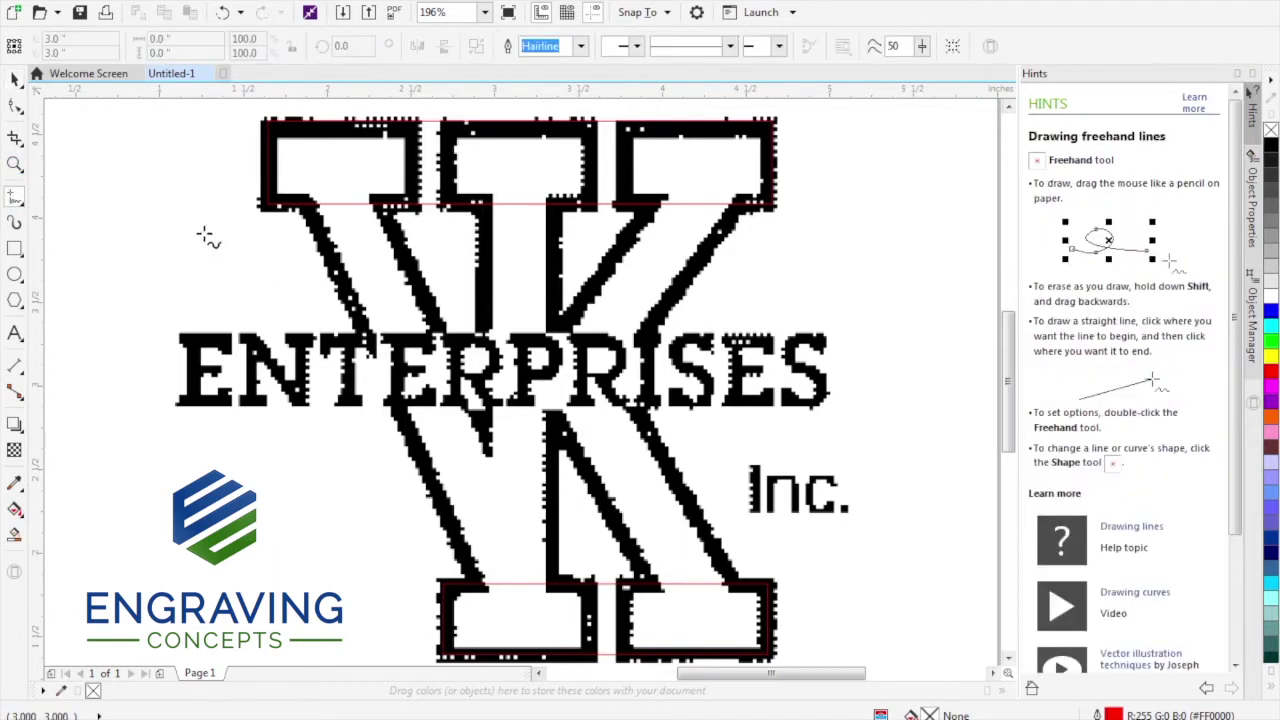
click(306, 206)
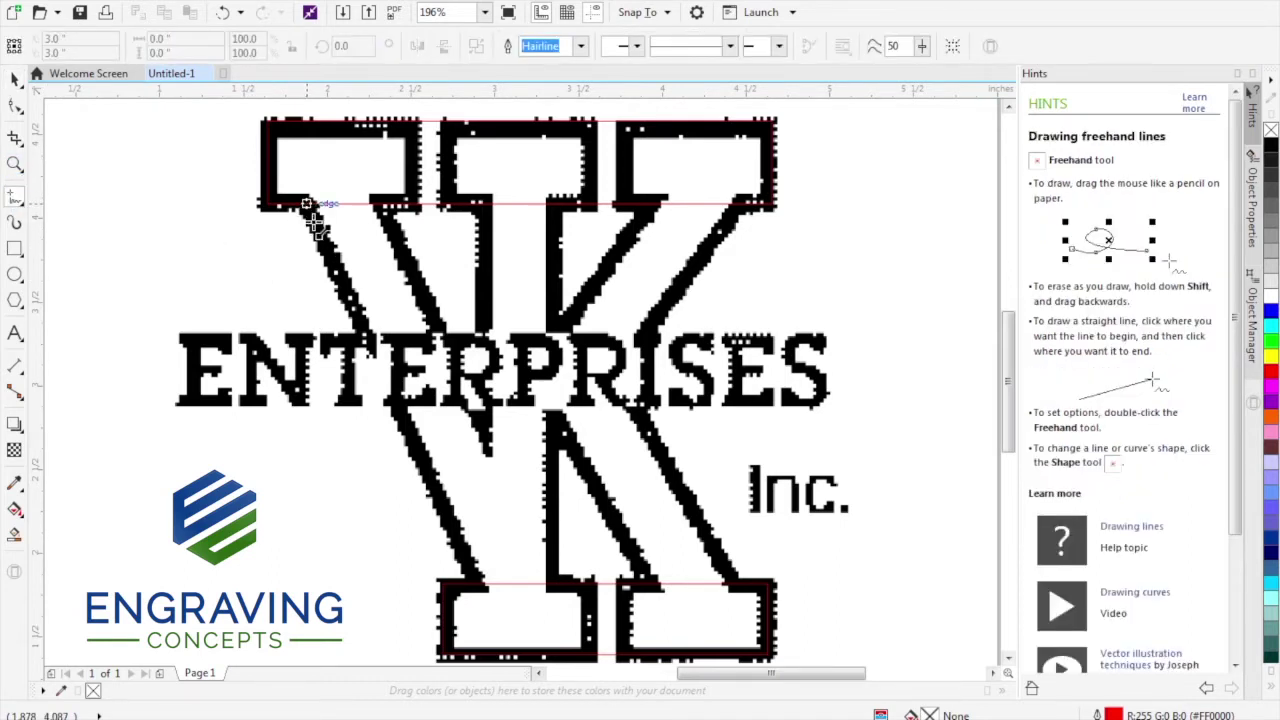
click(478, 586)
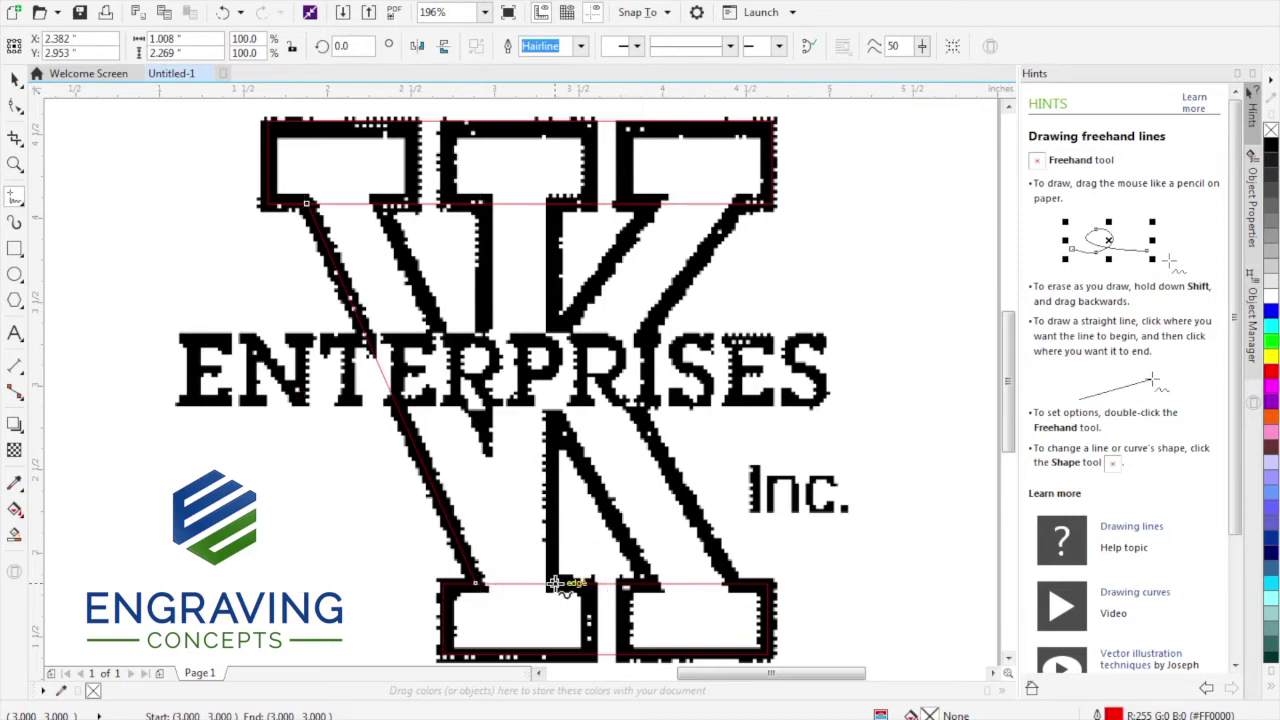
click(554, 583)
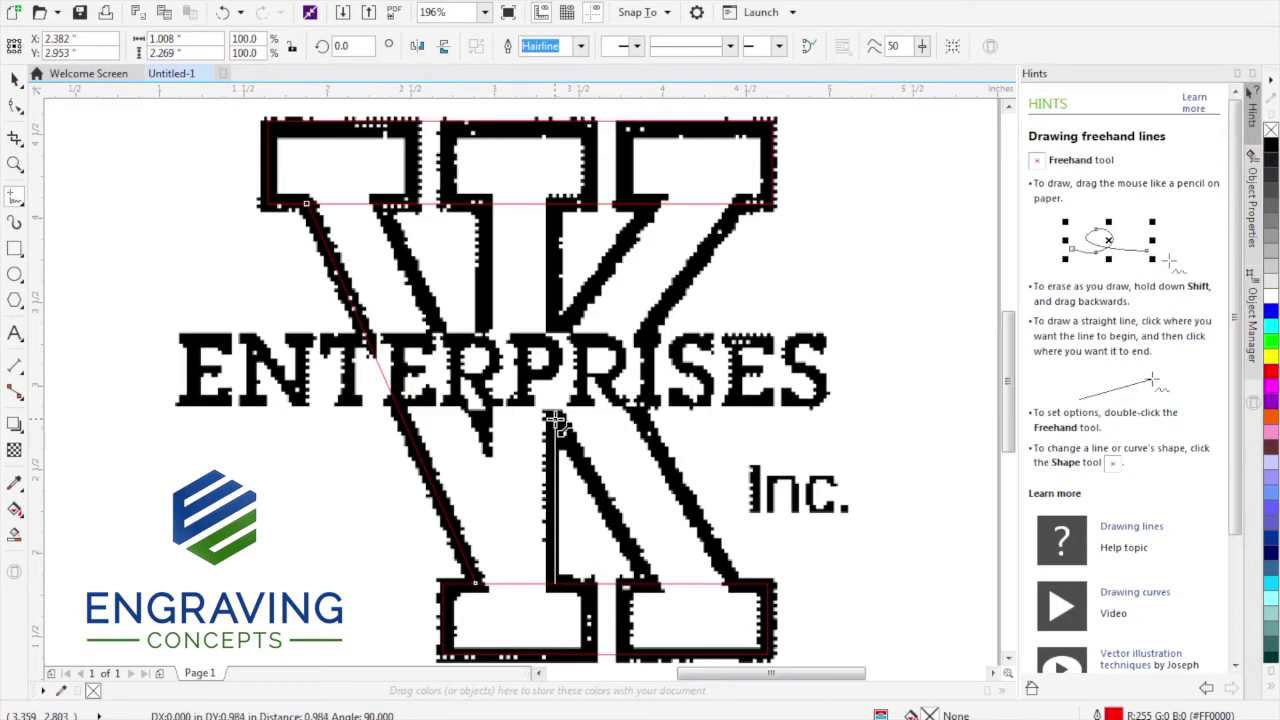
click(555, 419)
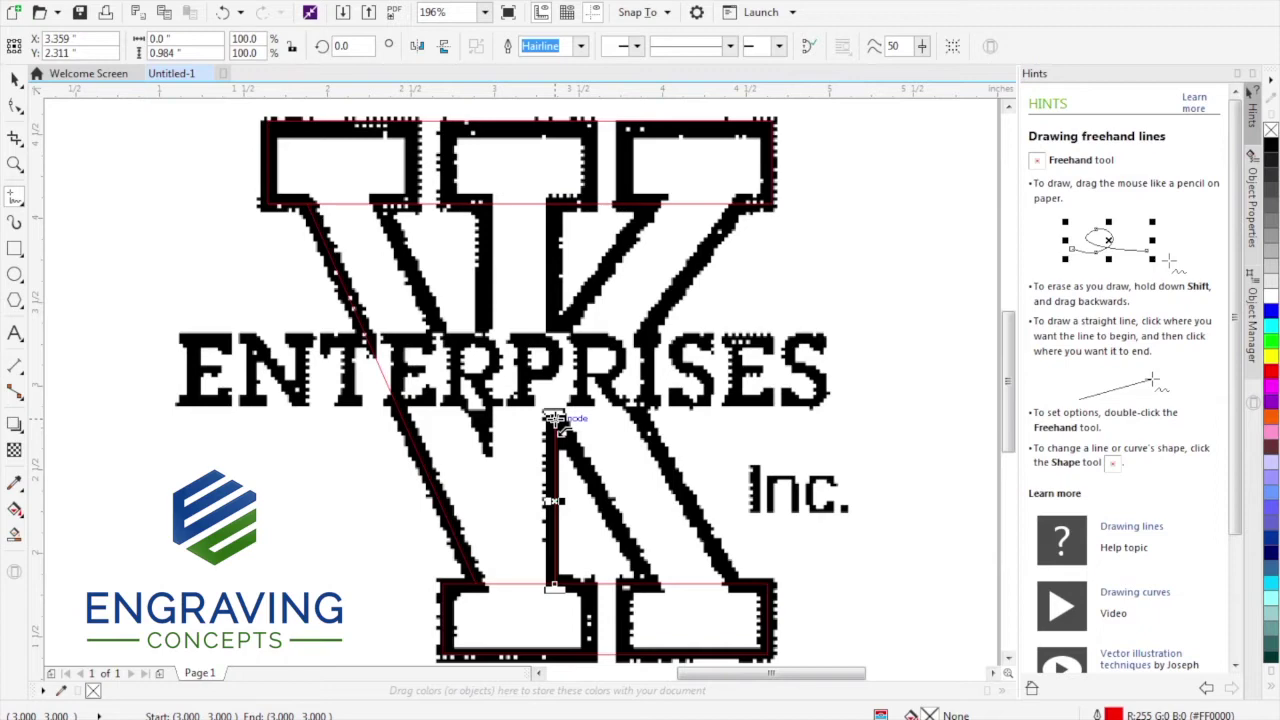
click(553, 418)
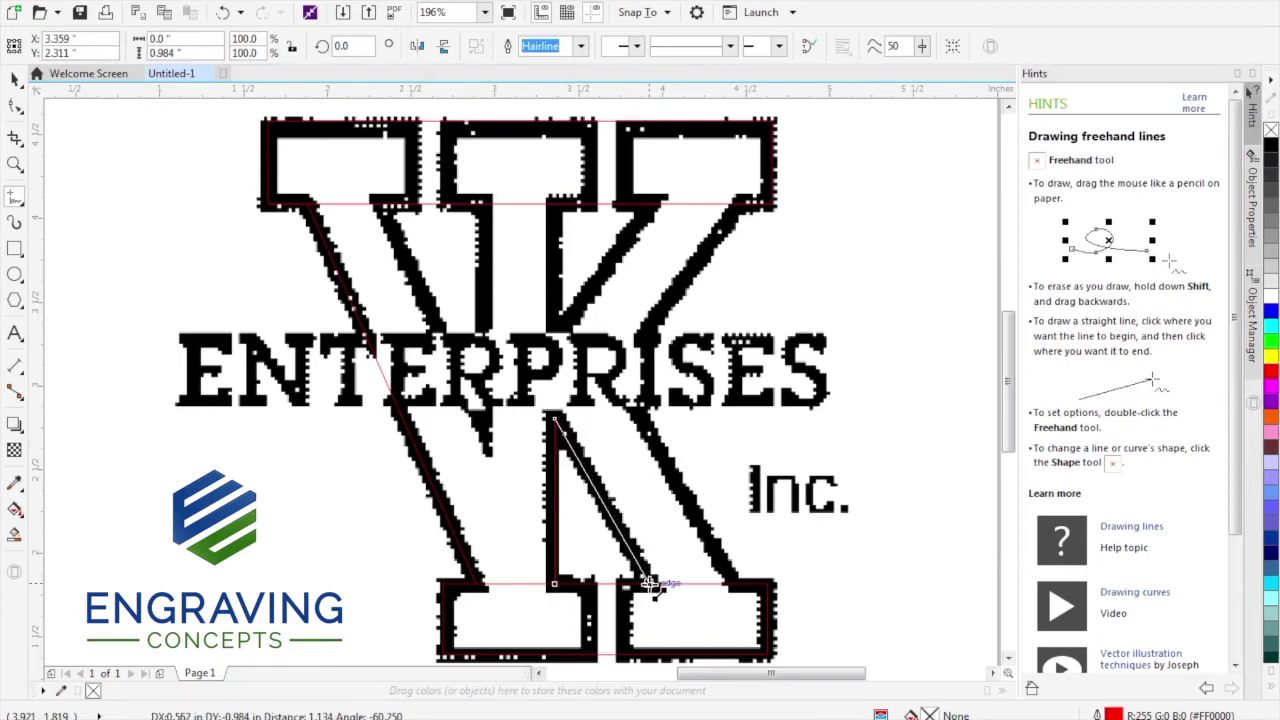
click(650, 583)
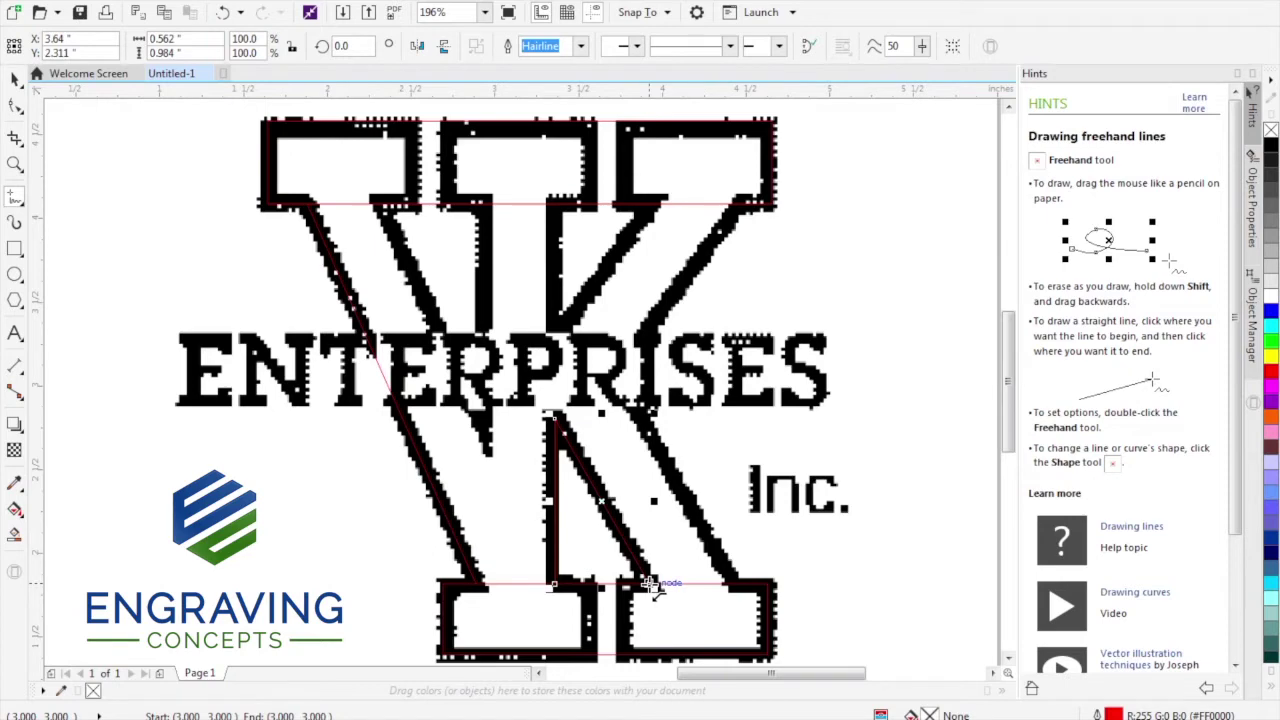
click(735, 582)
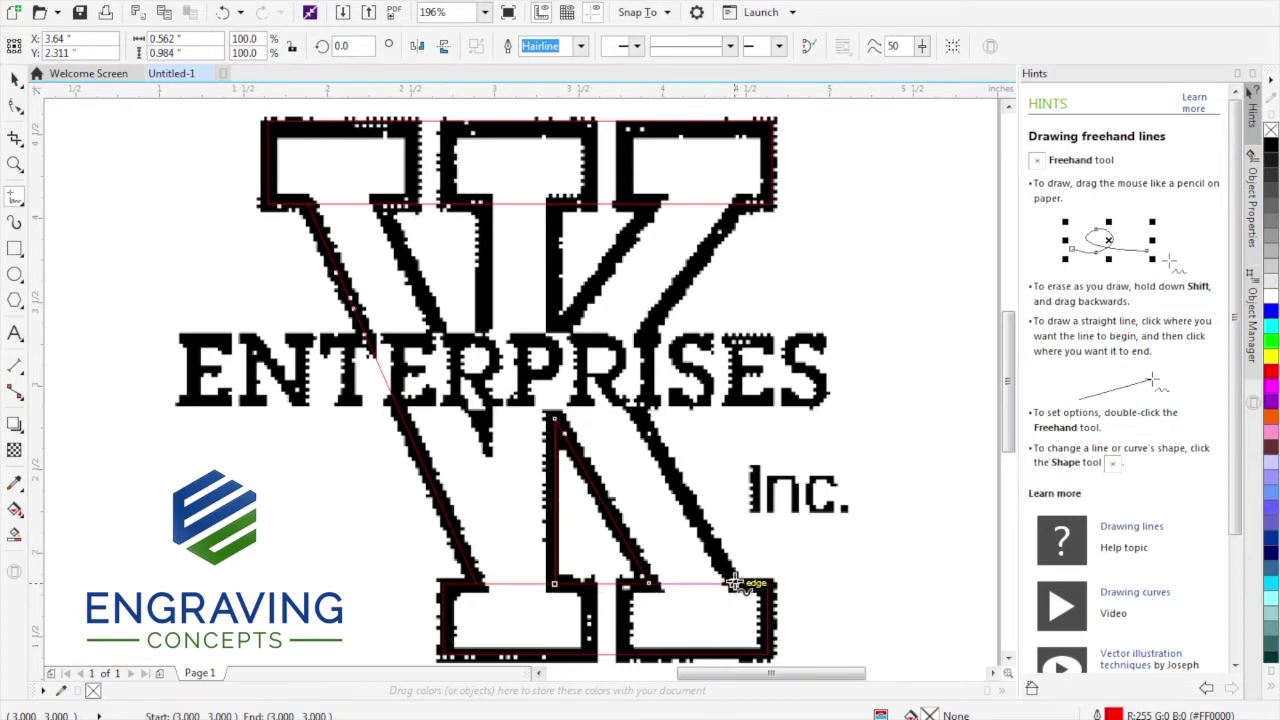
click(640, 410)
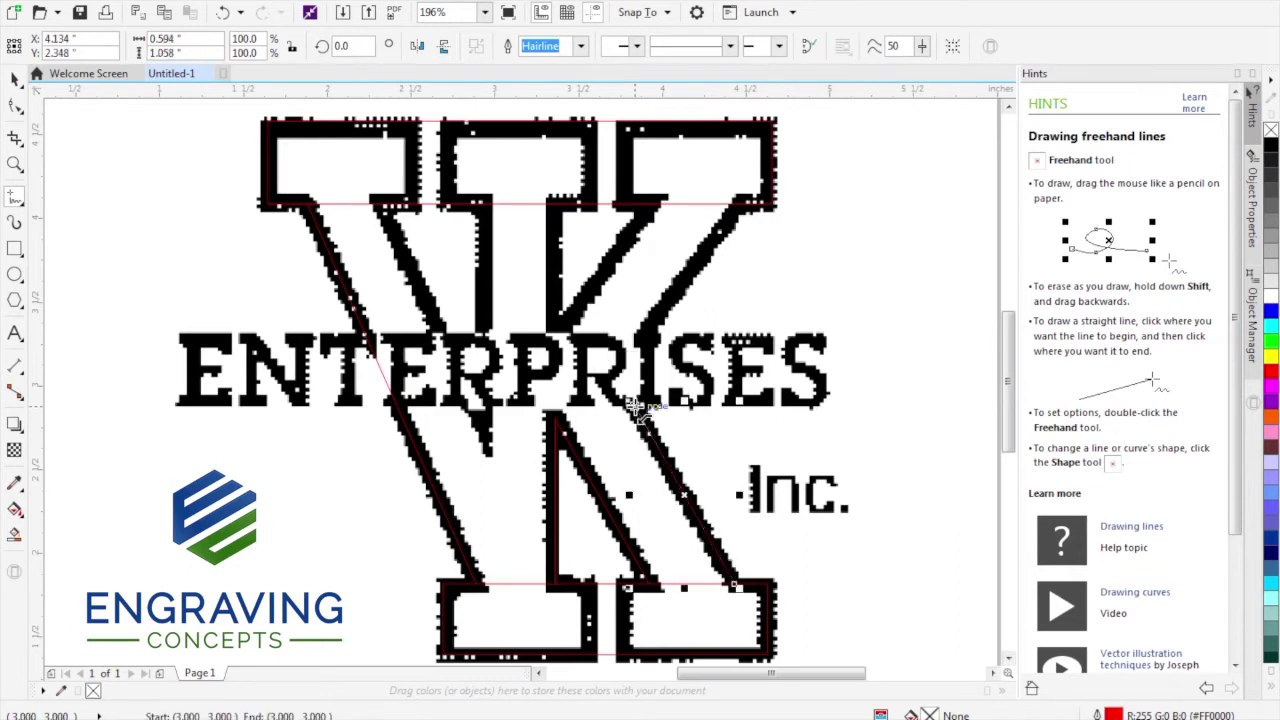
Trace the upper strokes' diagonal and vertical edges up to the top serif line
click(647, 337)
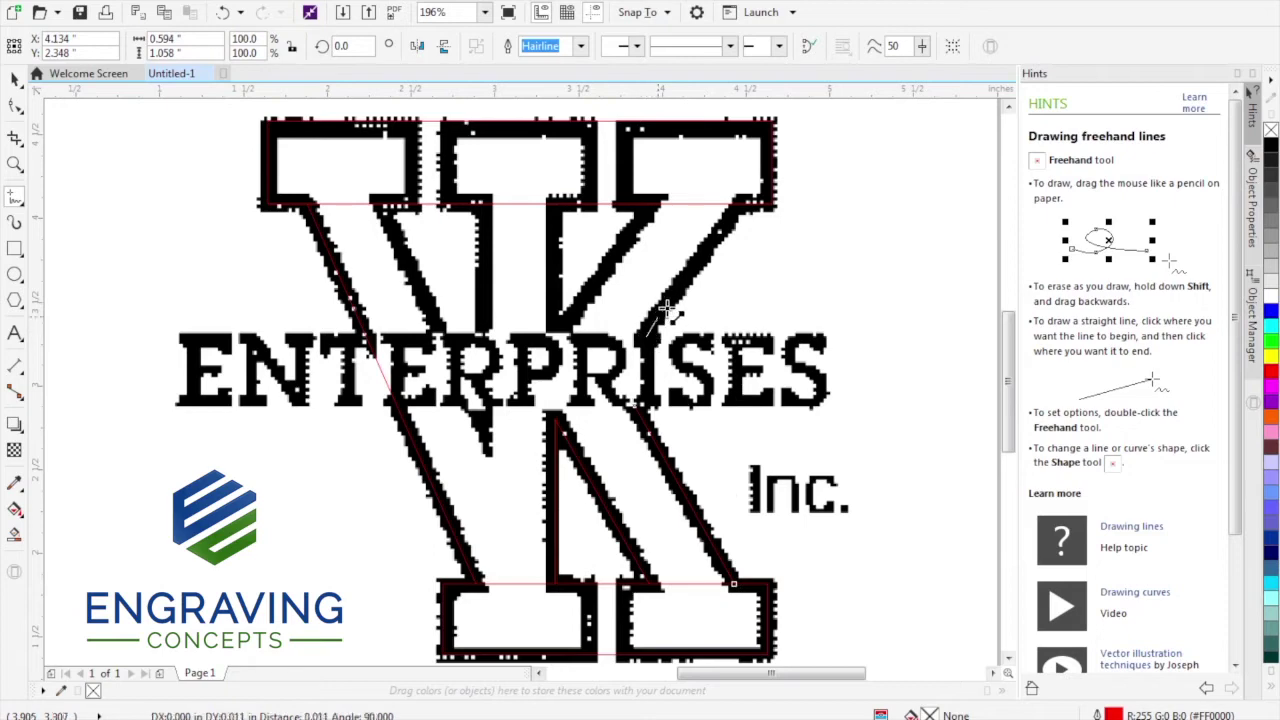
click(742, 204)
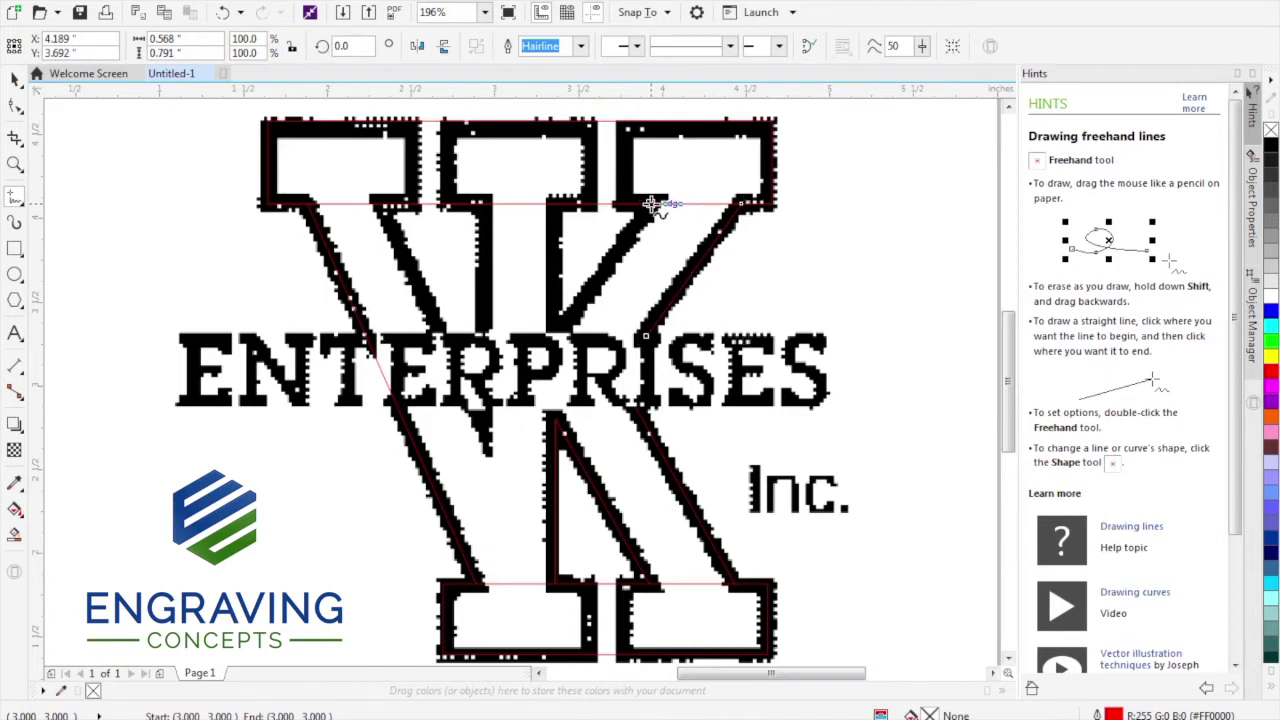
click(651, 204)
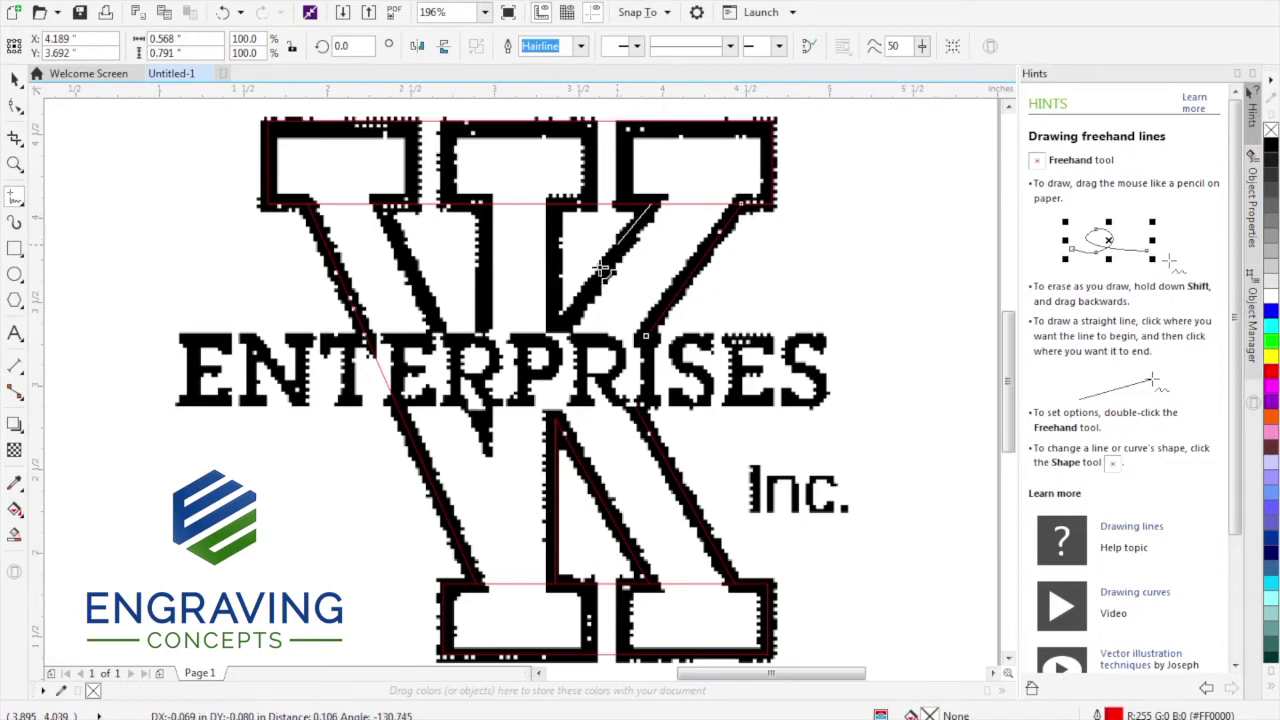
click(564, 328)
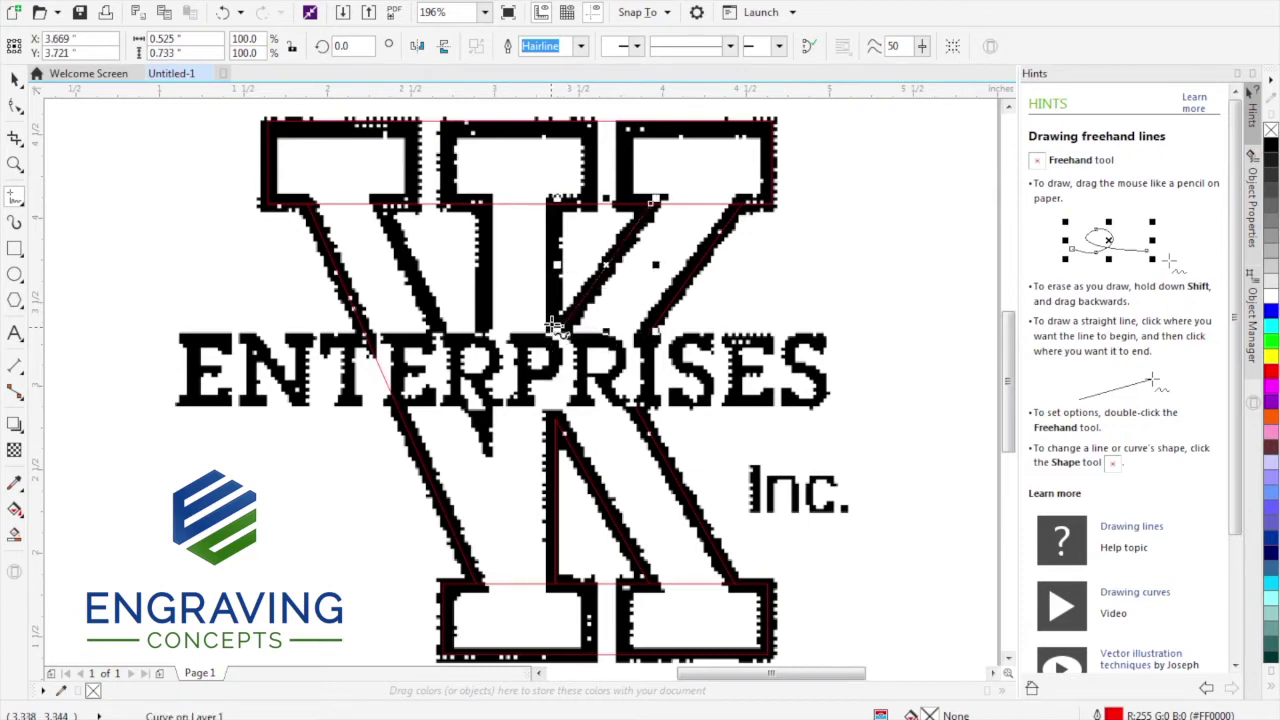
click(560, 326)
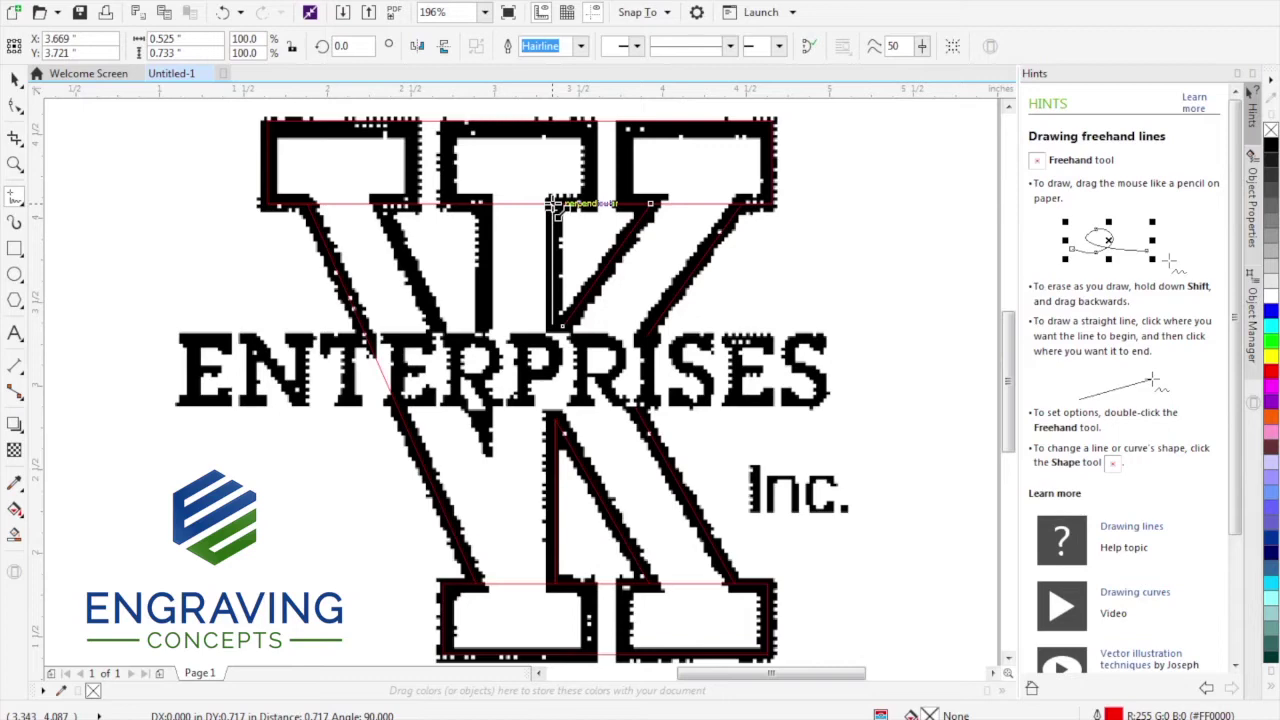
click(553, 205)
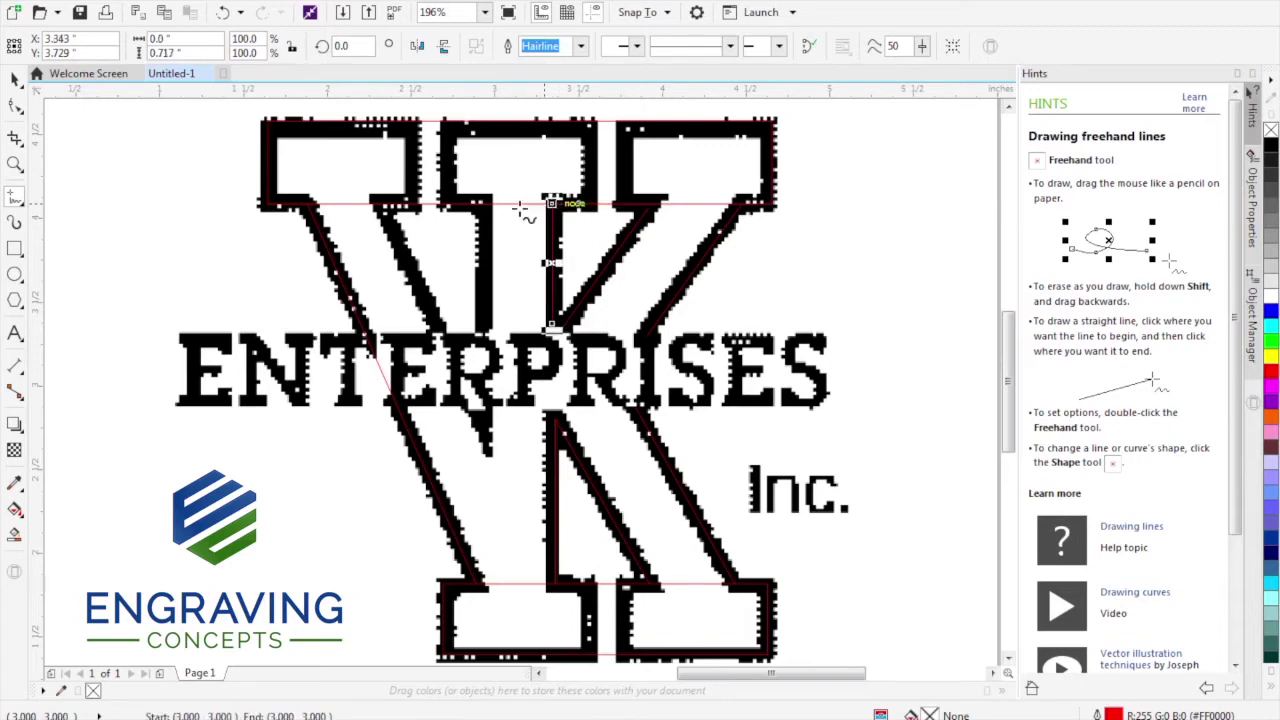
click(483, 204)
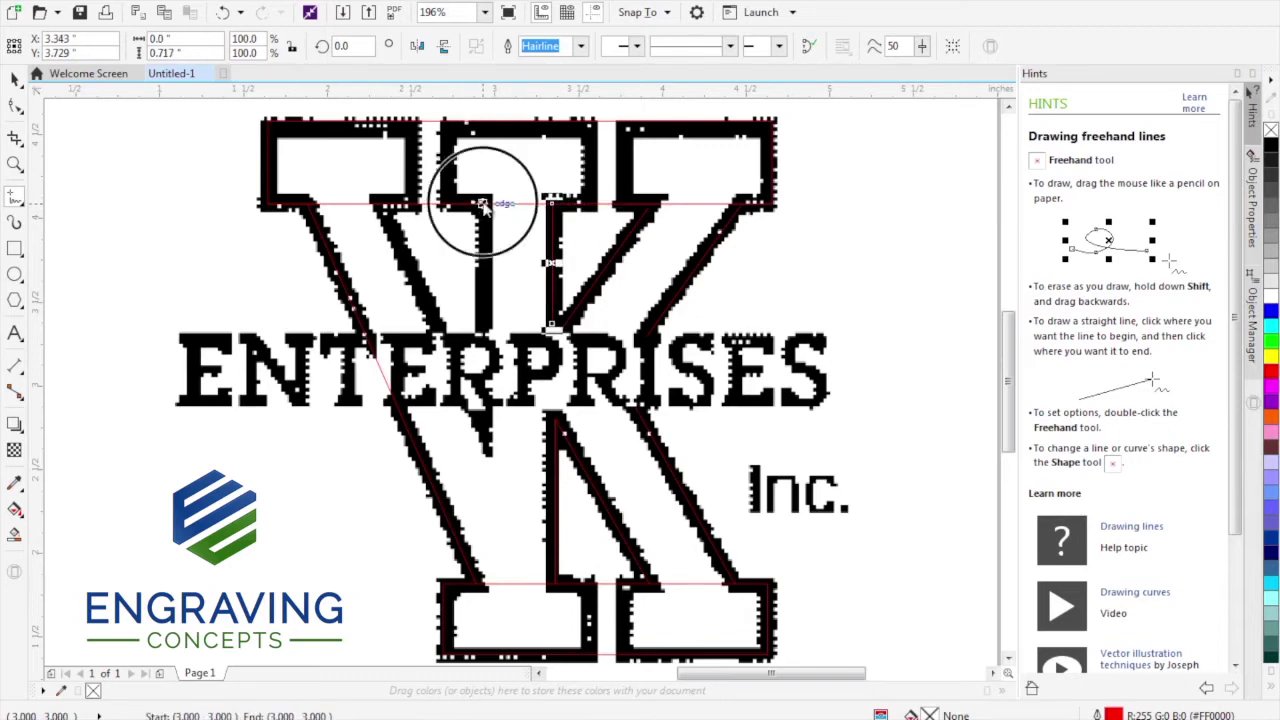
click(485, 326)
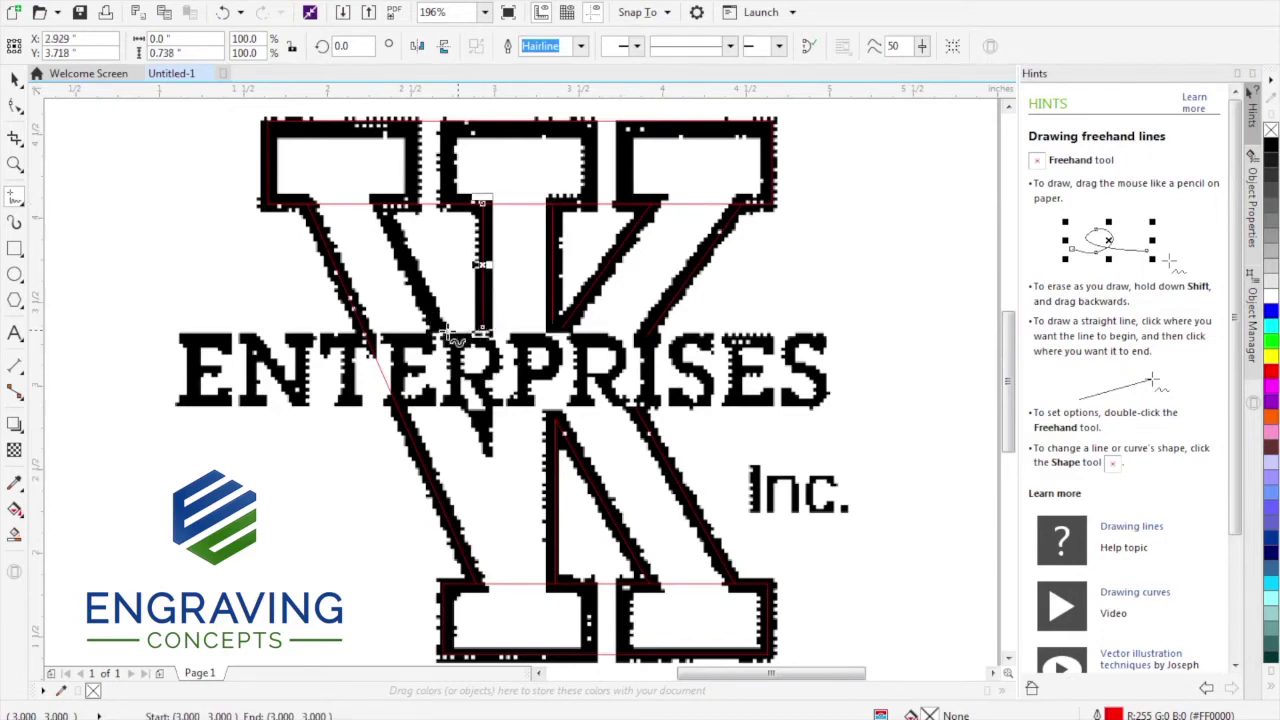
click(438, 328)
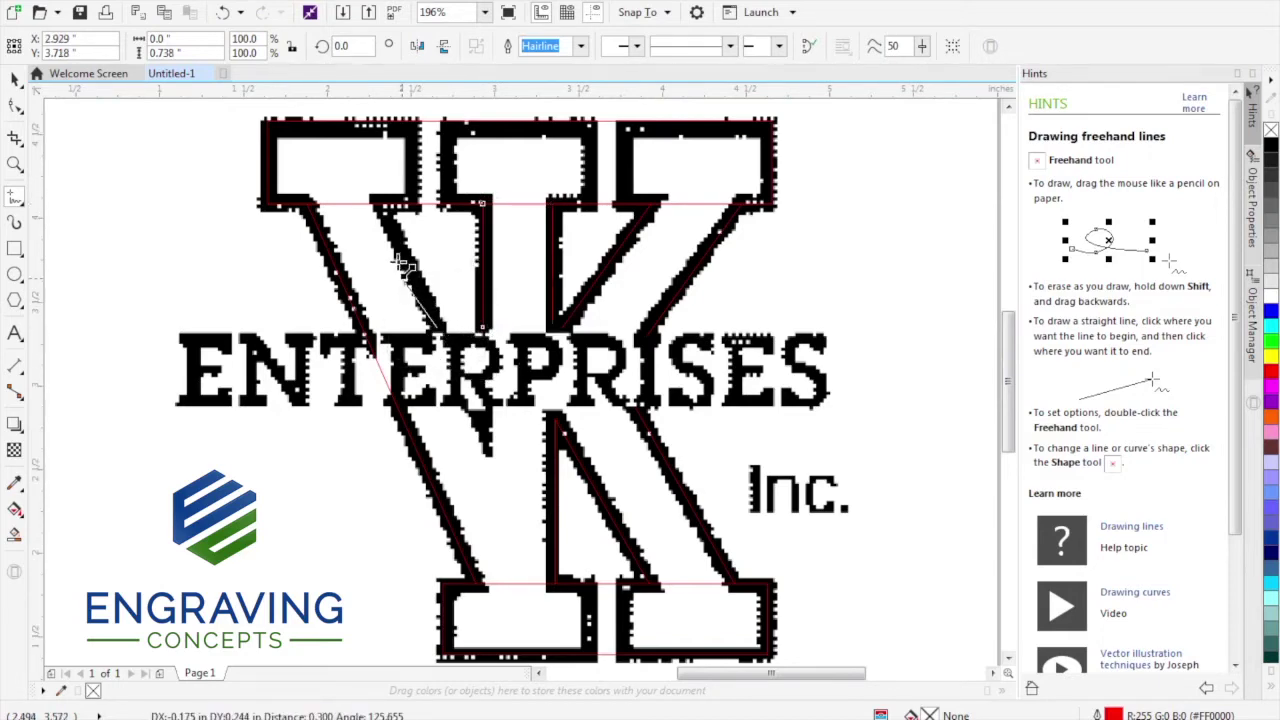
click(386, 204)
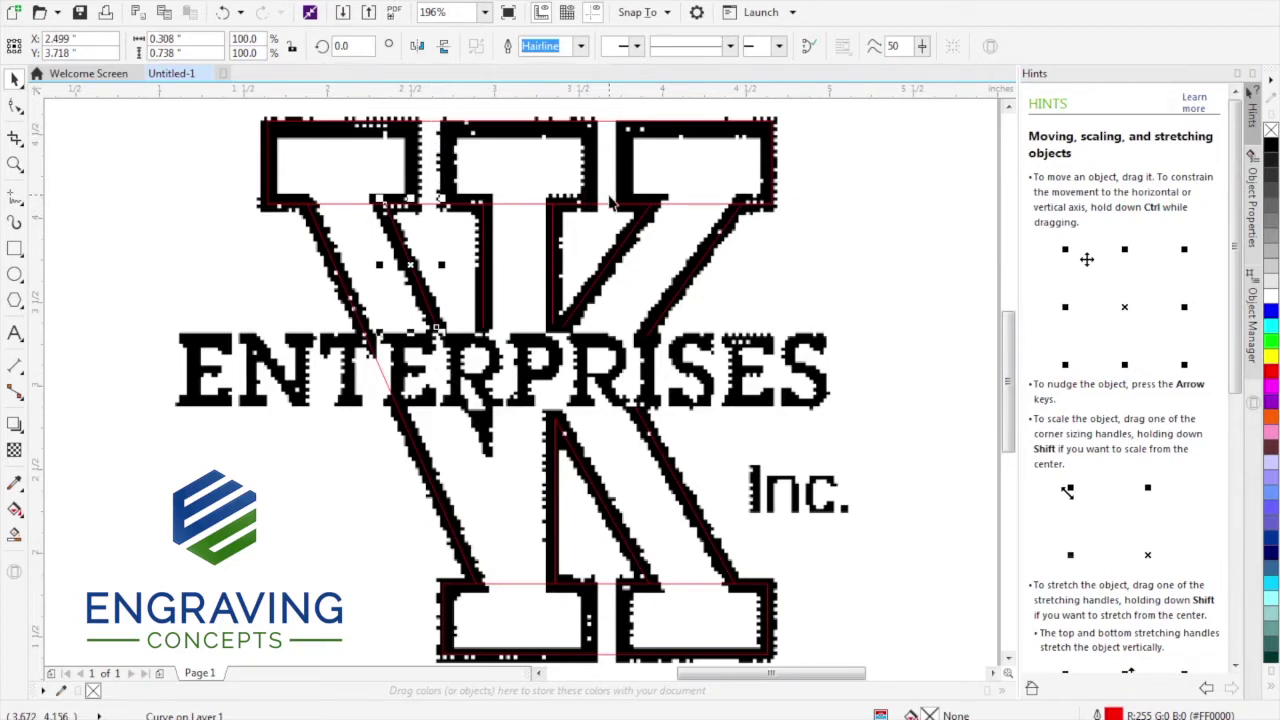
Draw a thin rectangle across the letter's top and trim the traced outline with it
click(172, 205)
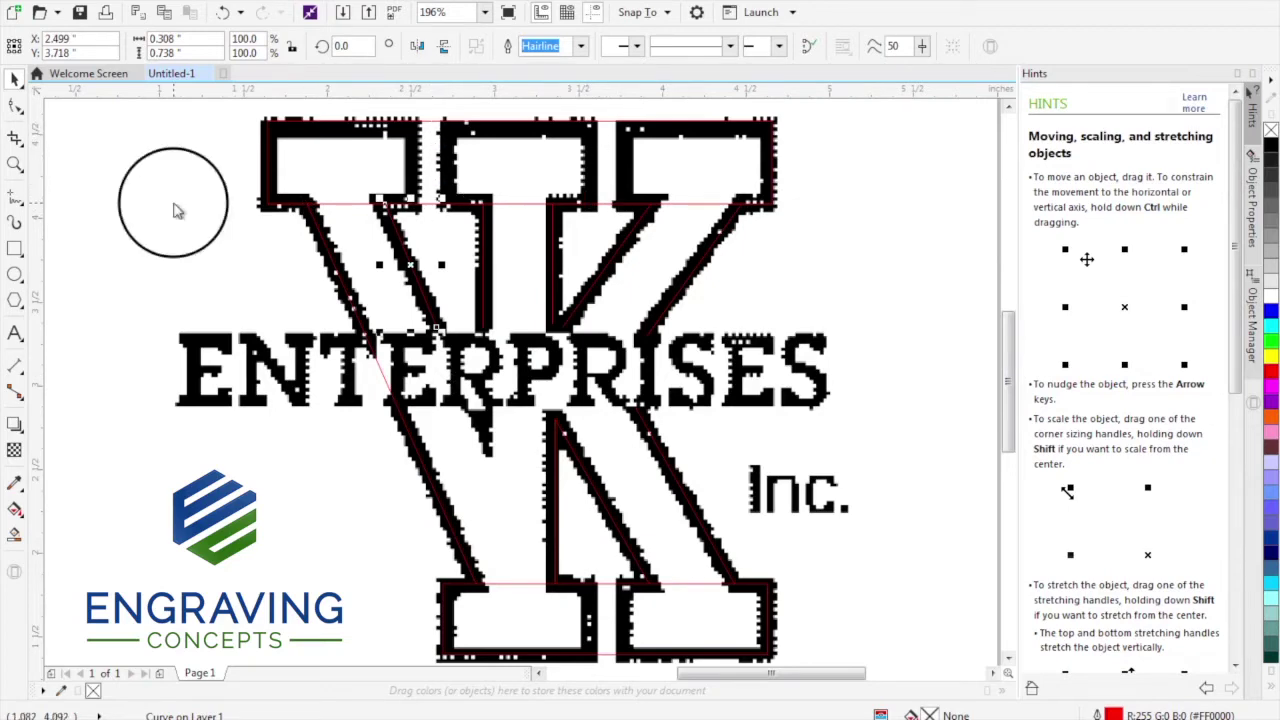
click(110, 195)
click(16, 248)
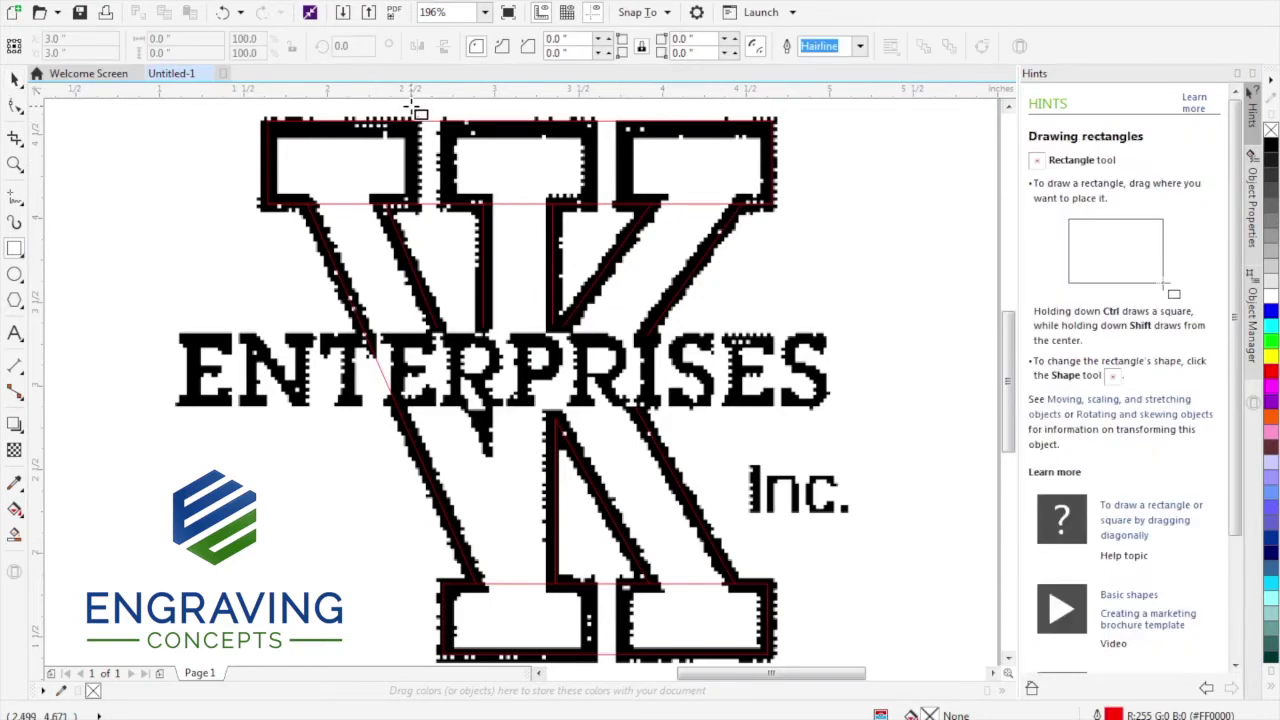
drag(411, 105, 451, 234)
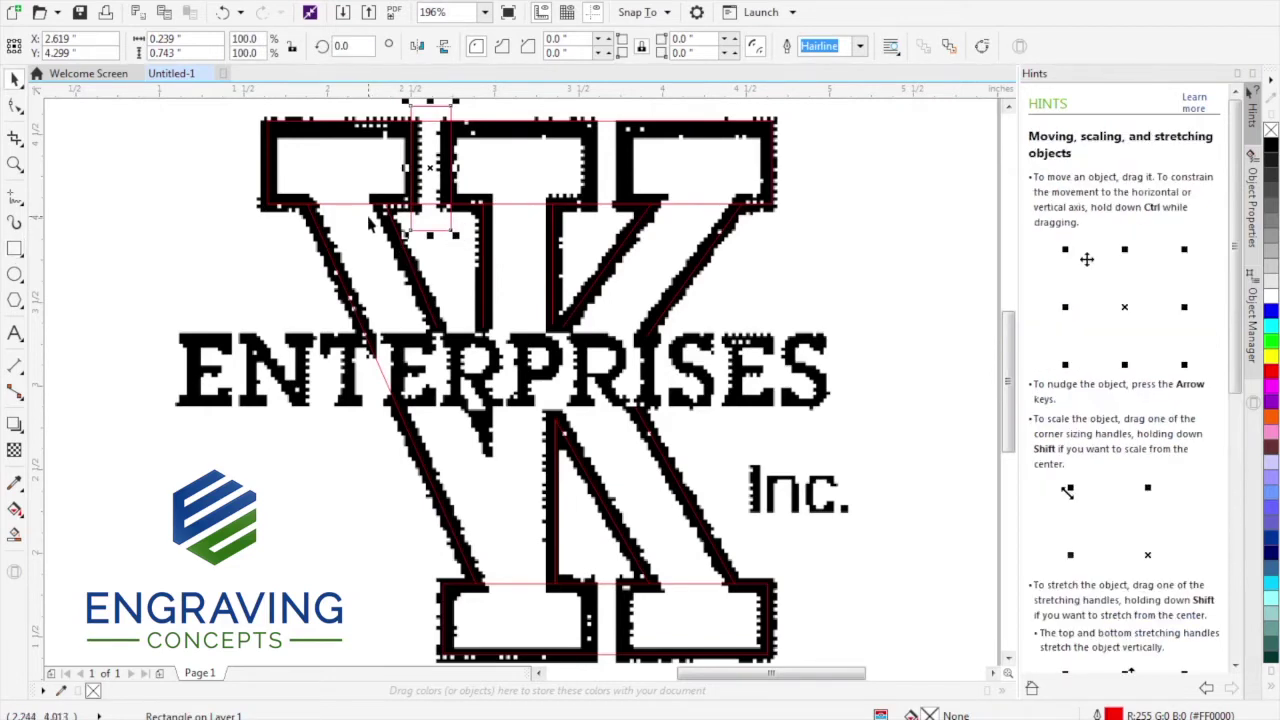
key(Up)
key(Up)
key(Up)
key(Up)
key(Up)
key(Up)
key(Up)
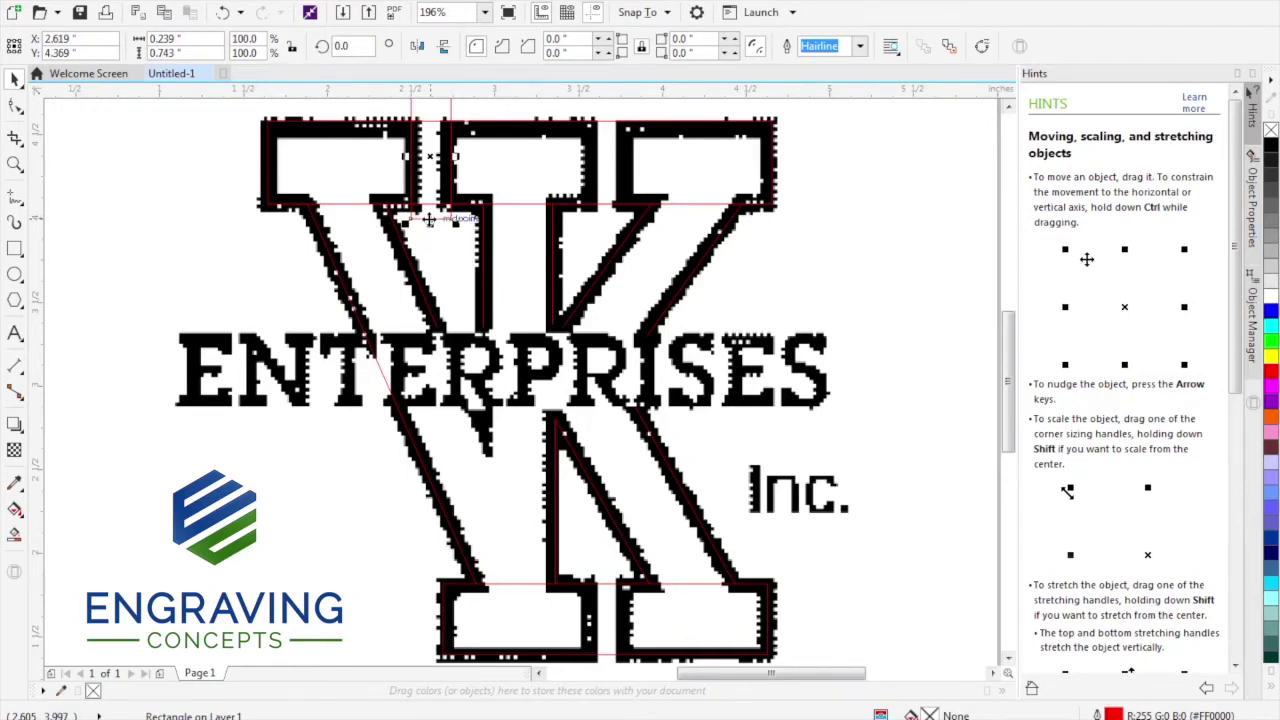
shift+click(400, 204)
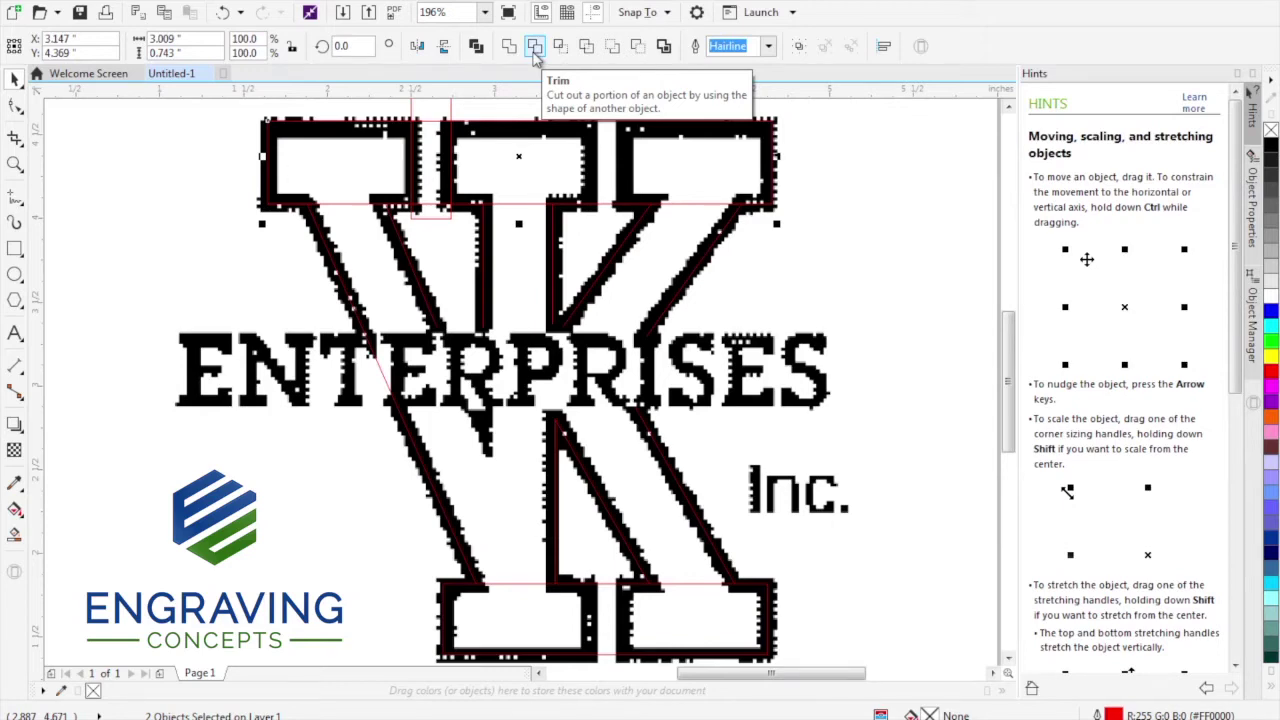
click(535, 47)
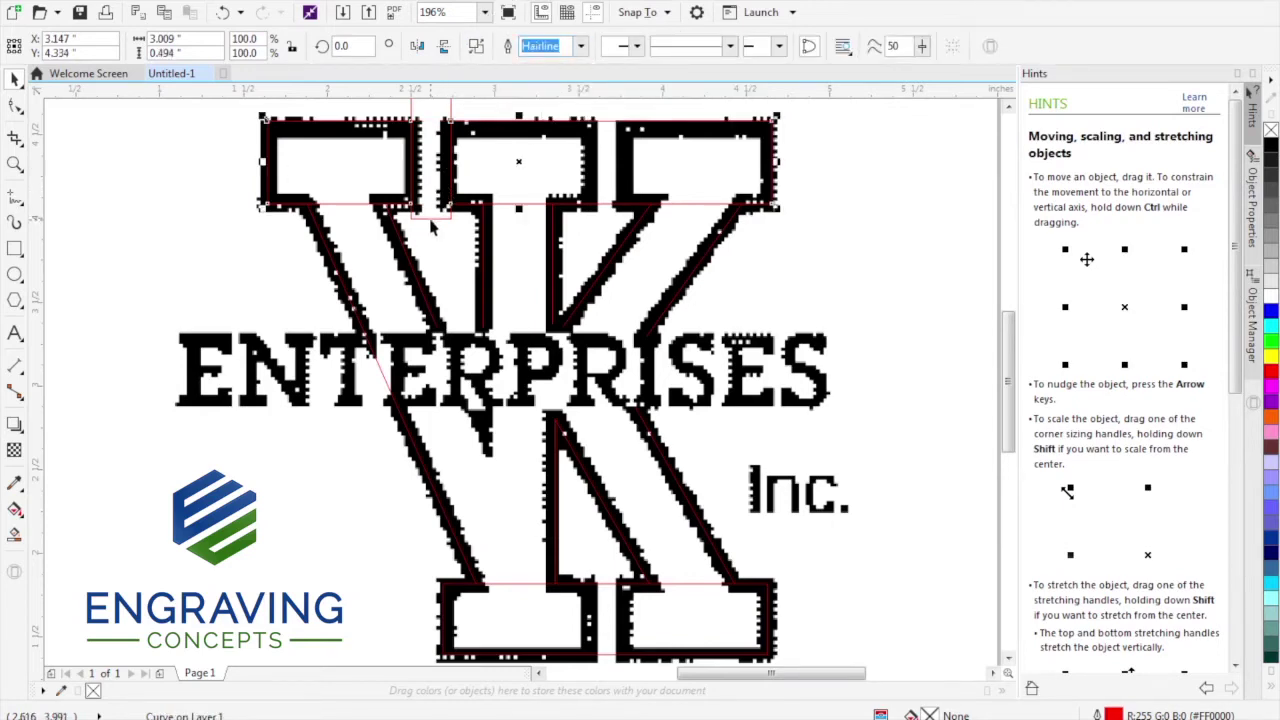
Trim the next top gap with the same rectangle, then shift it down to the bottom
drag(432, 224, 850, 247)
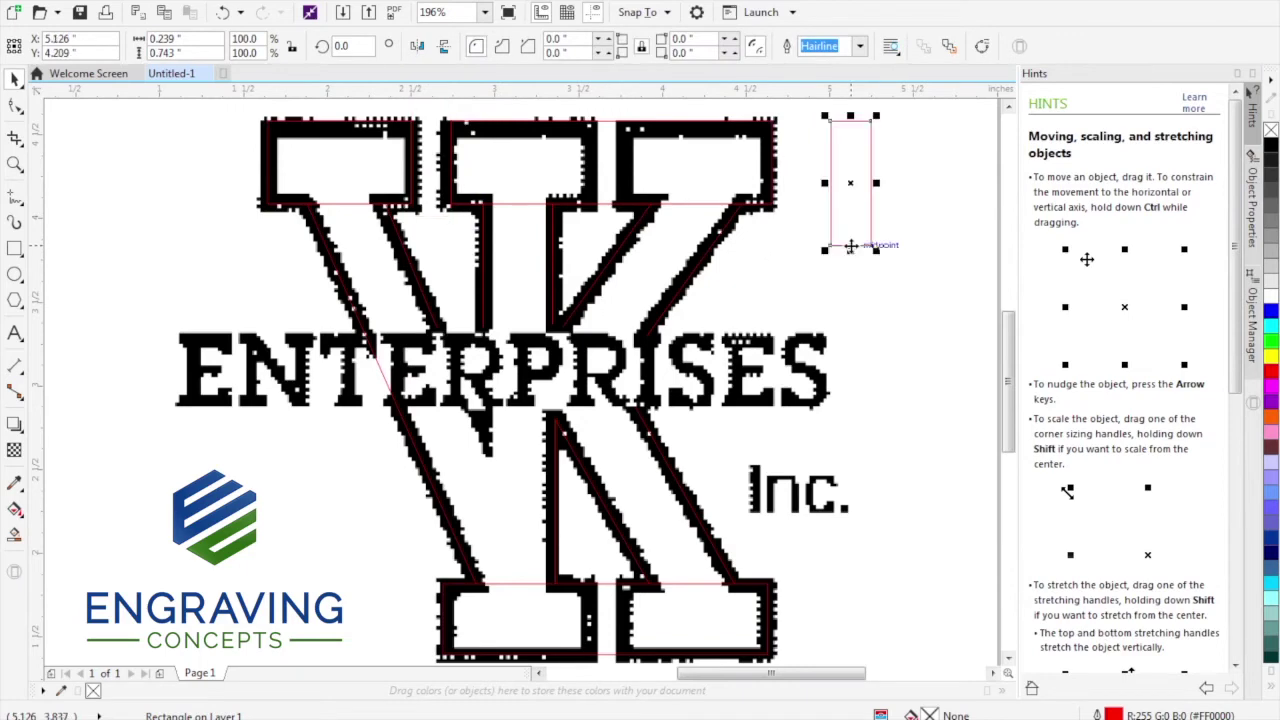
drag(850, 184, 607, 151)
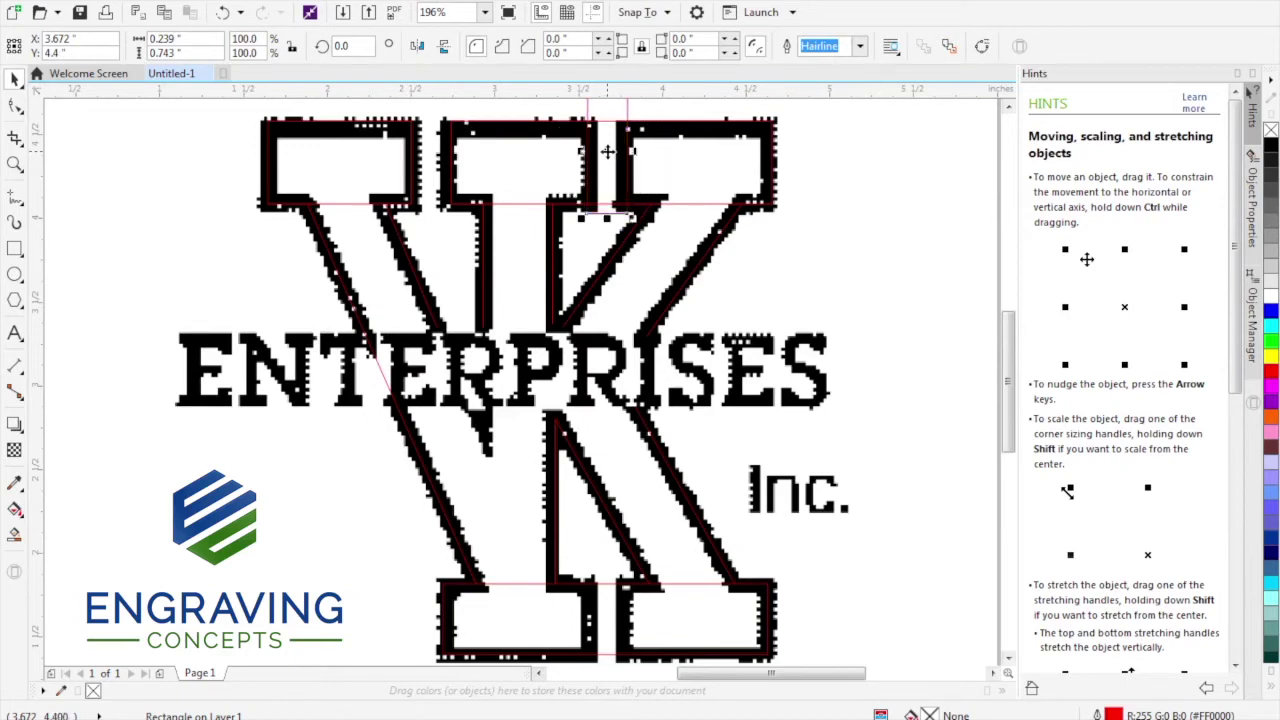
shift+click(566, 205)
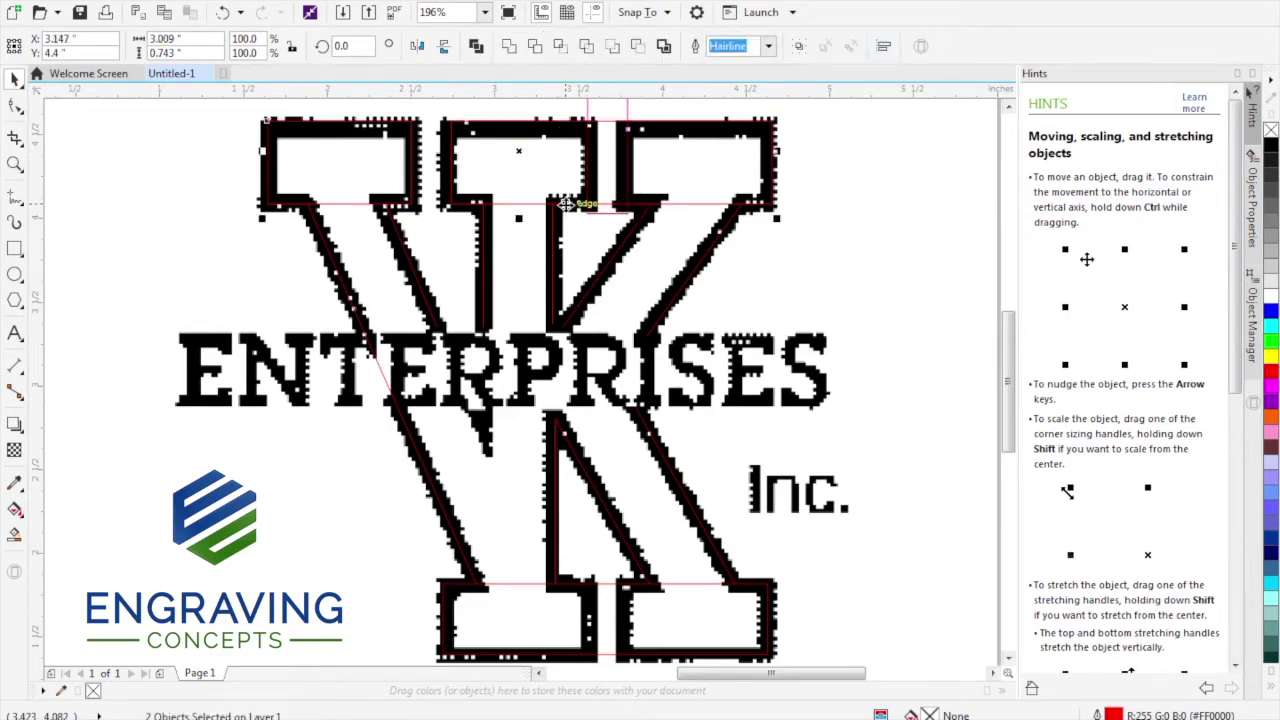
click(536, 49)
drag(604, 210, 604, 624)
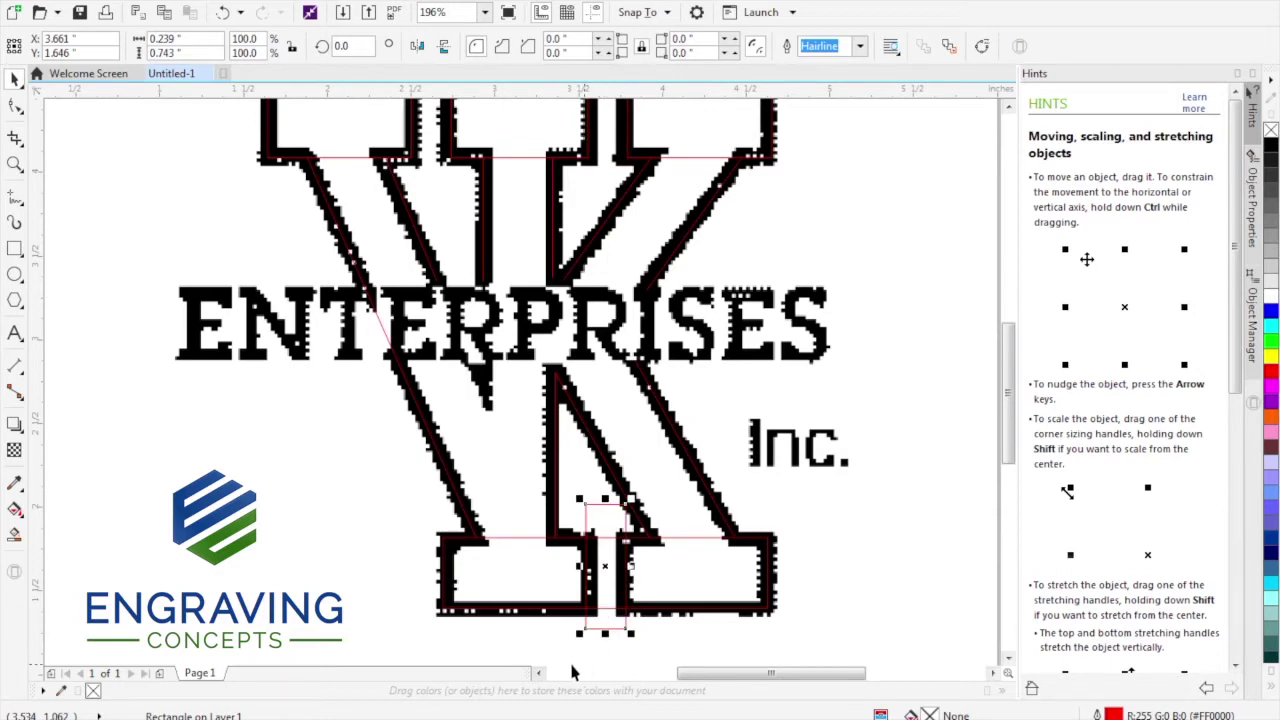
Trim the bottom outline between the K's feet and delete the cutting rectangle
shift+click(531, 612)
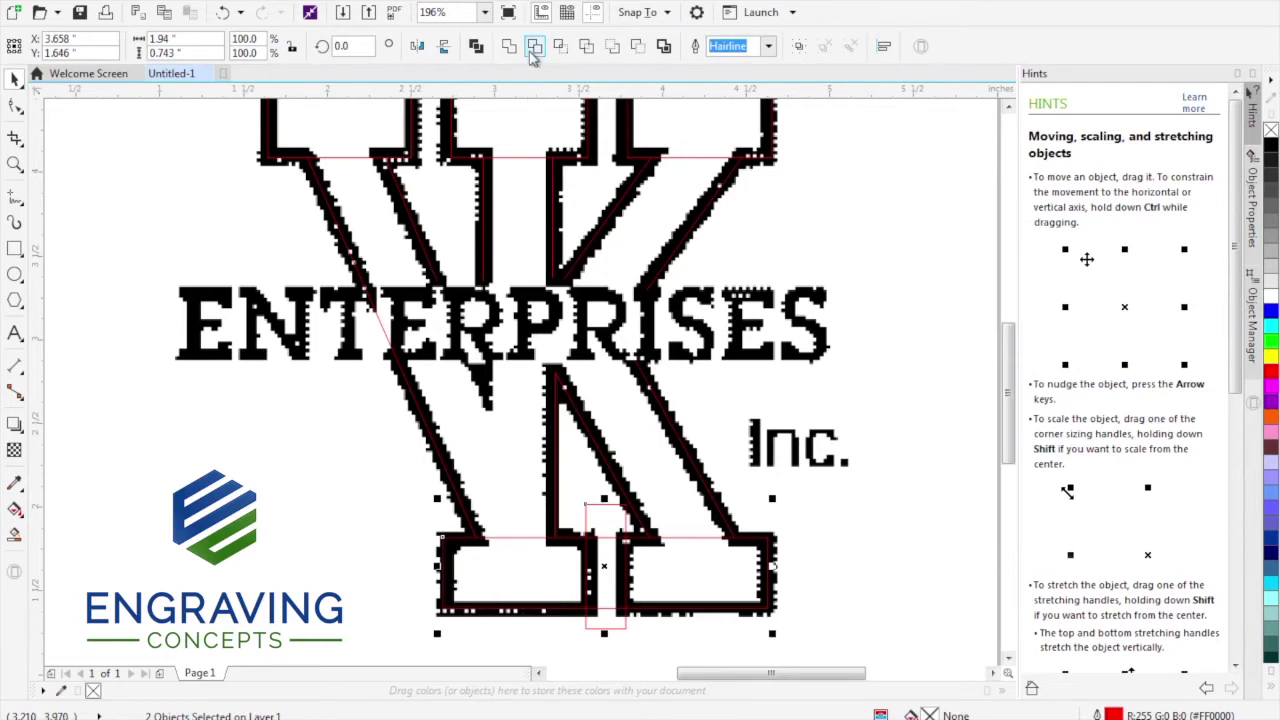
click(535, 48)
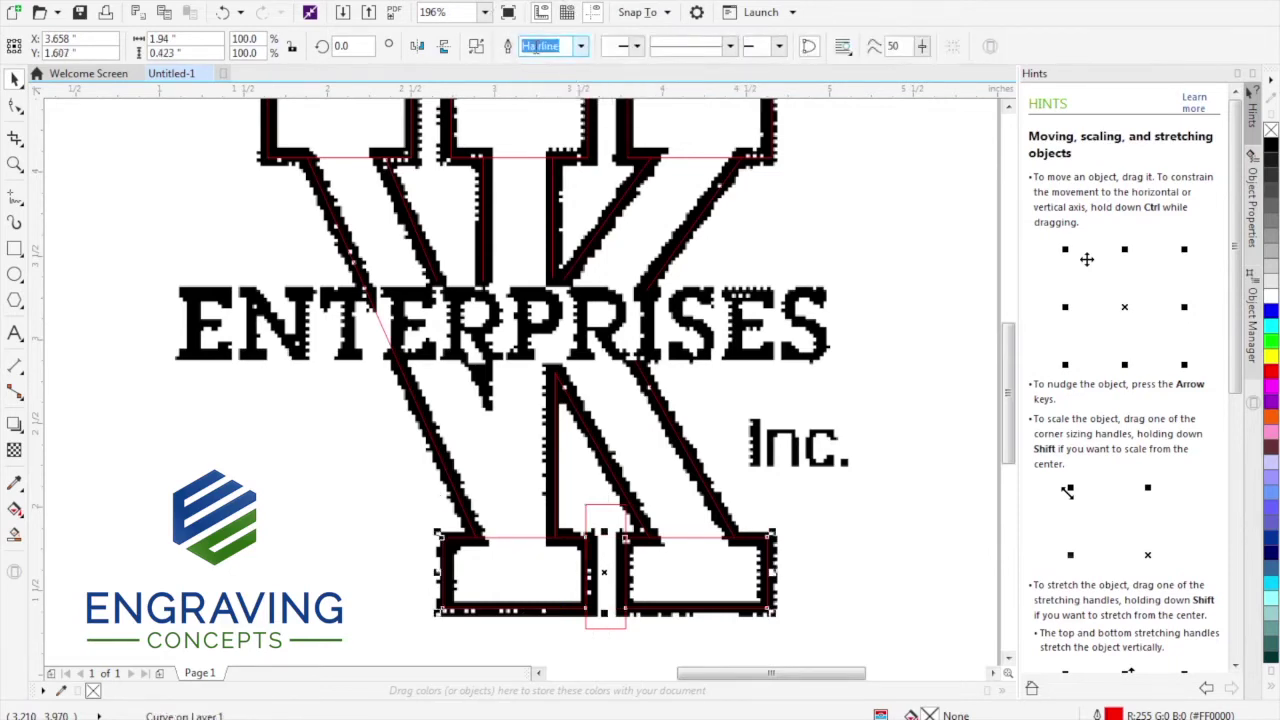
click(305, 446)
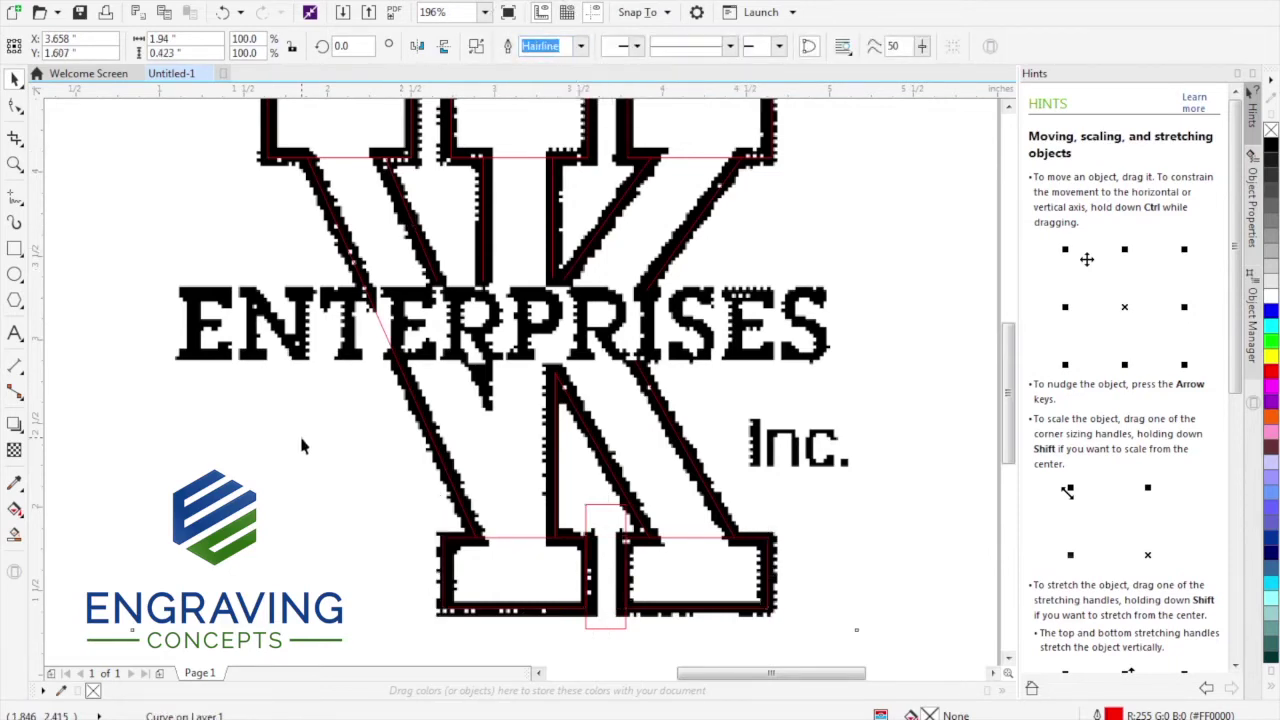
click(597, 513)
drag(597, 513, 226, 508)
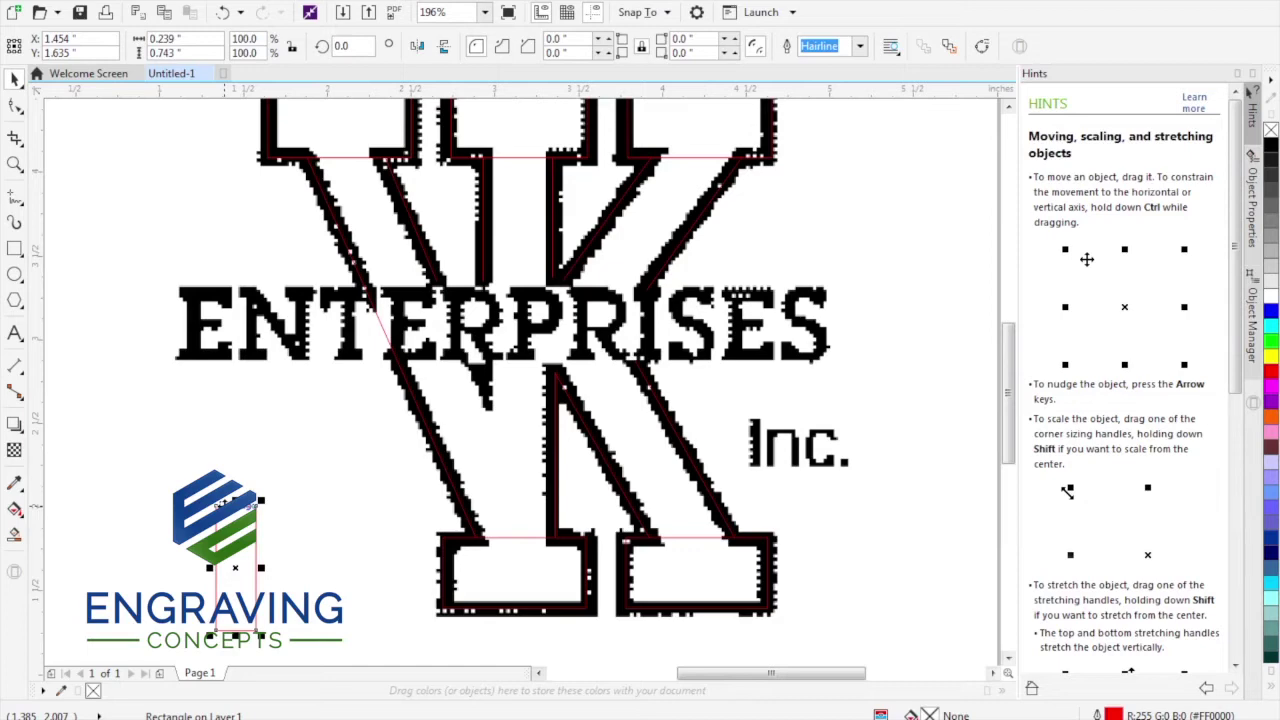
key(Delete)
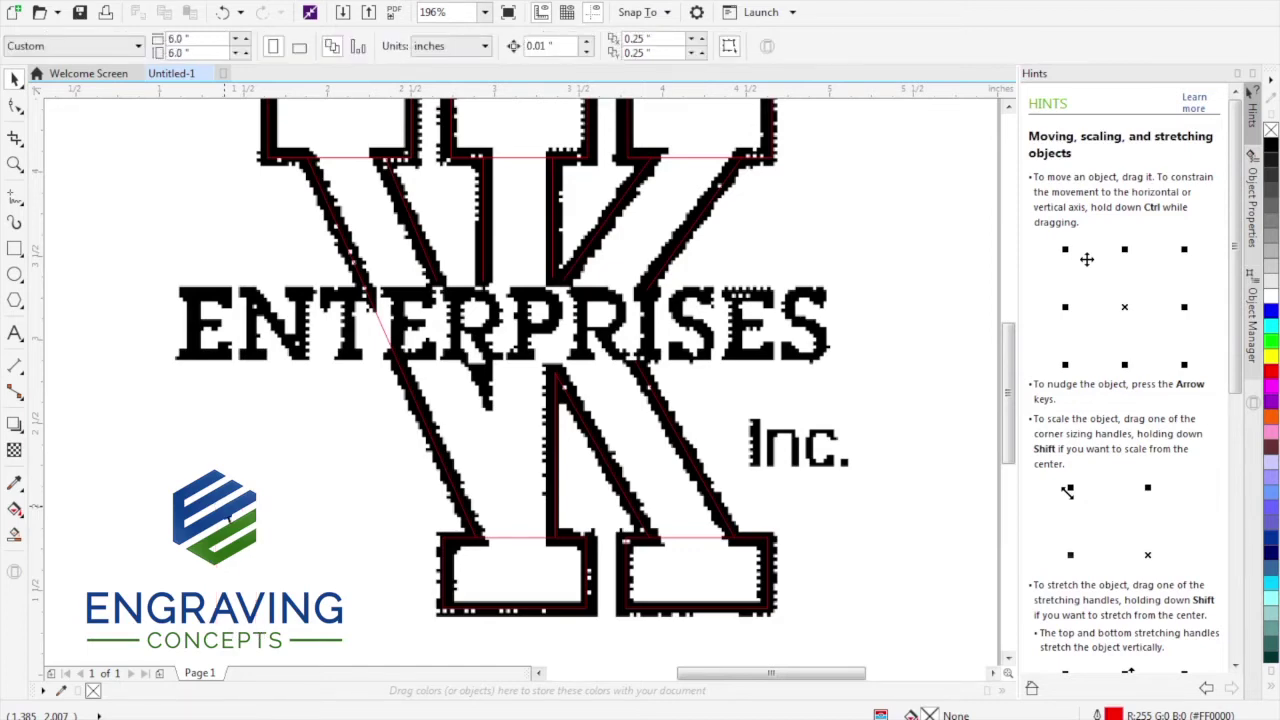
click(1008, 106)
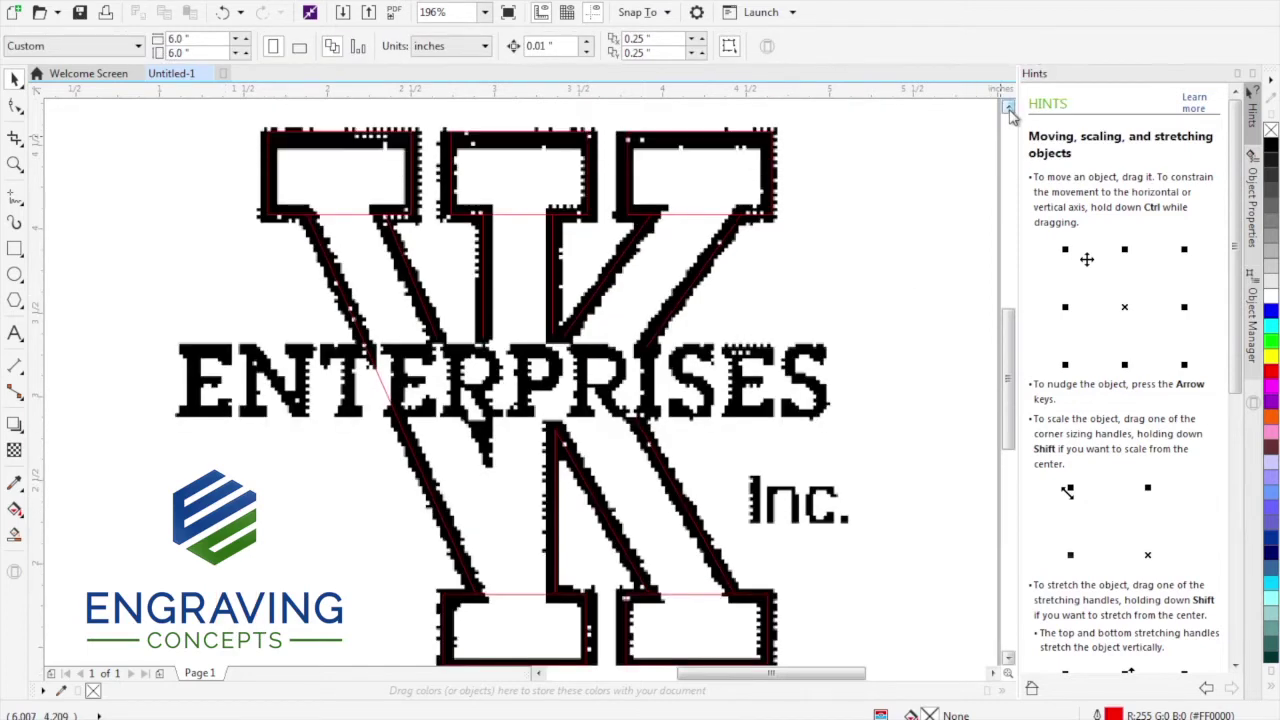
Draw a box around ENTERPRISES, trim it out of the K outline, and delete the box
click(14, 250)
mouse_move(163, 338)
mouse_down()
mouse_move(540, 380)
mouse_move(718, 384)
mouse_move(724, 446)
mouse_up()
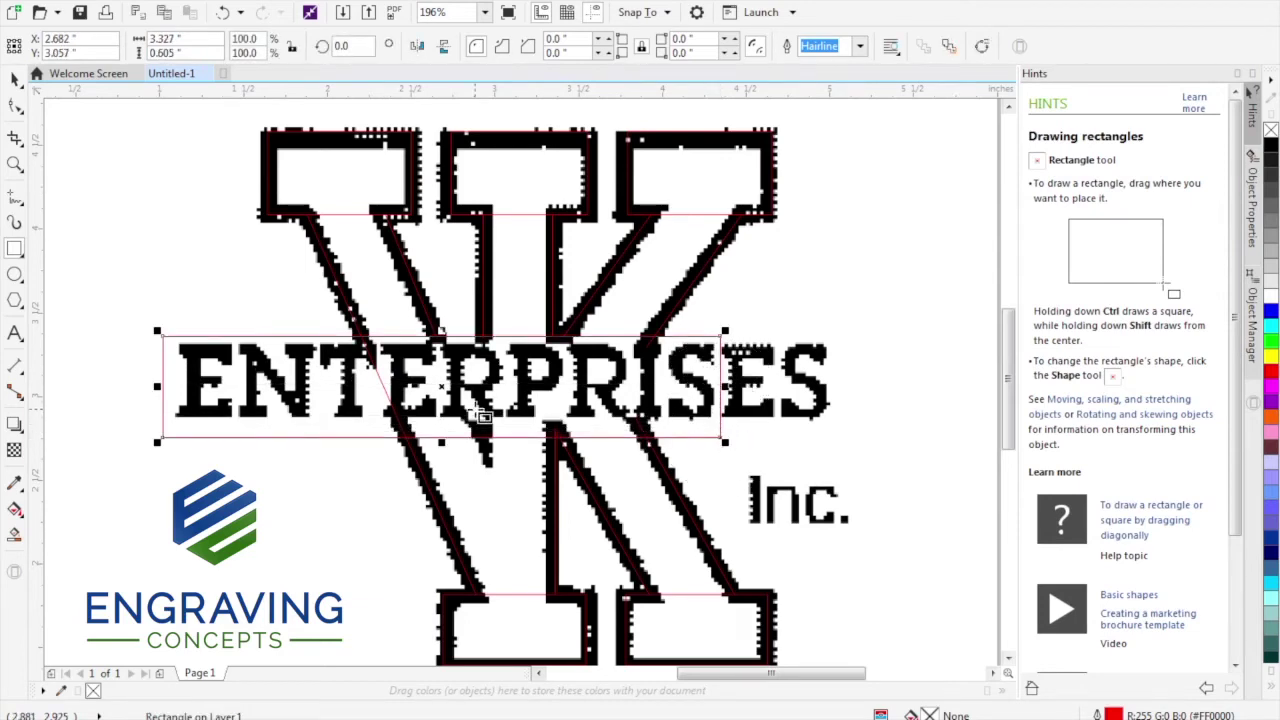
key(space)
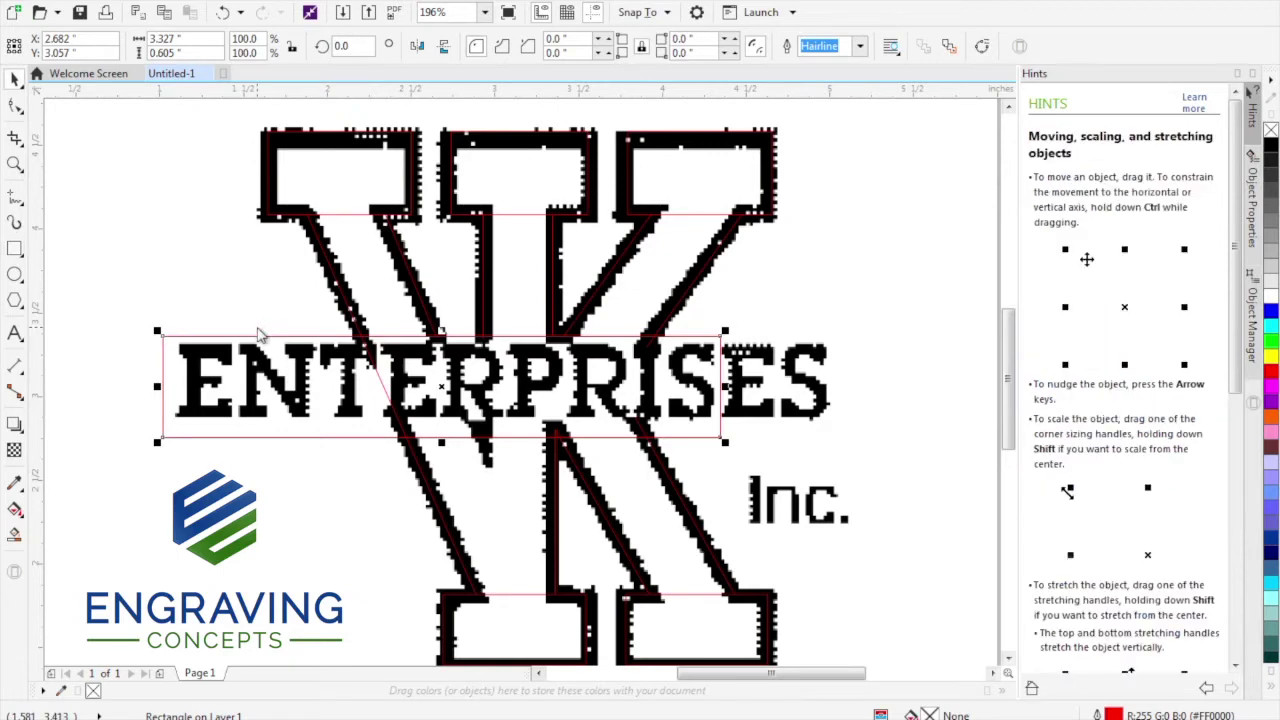
shift+click(343, 298)
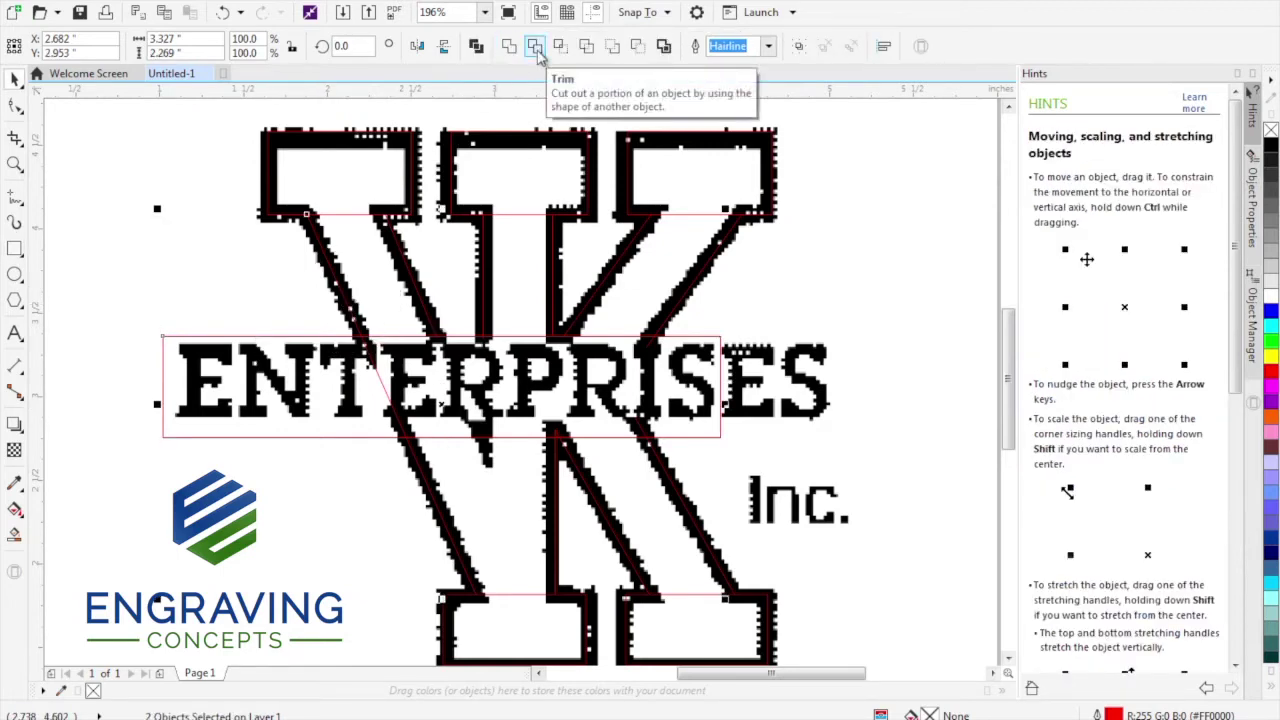
click(536, 48)
click(136, 245)
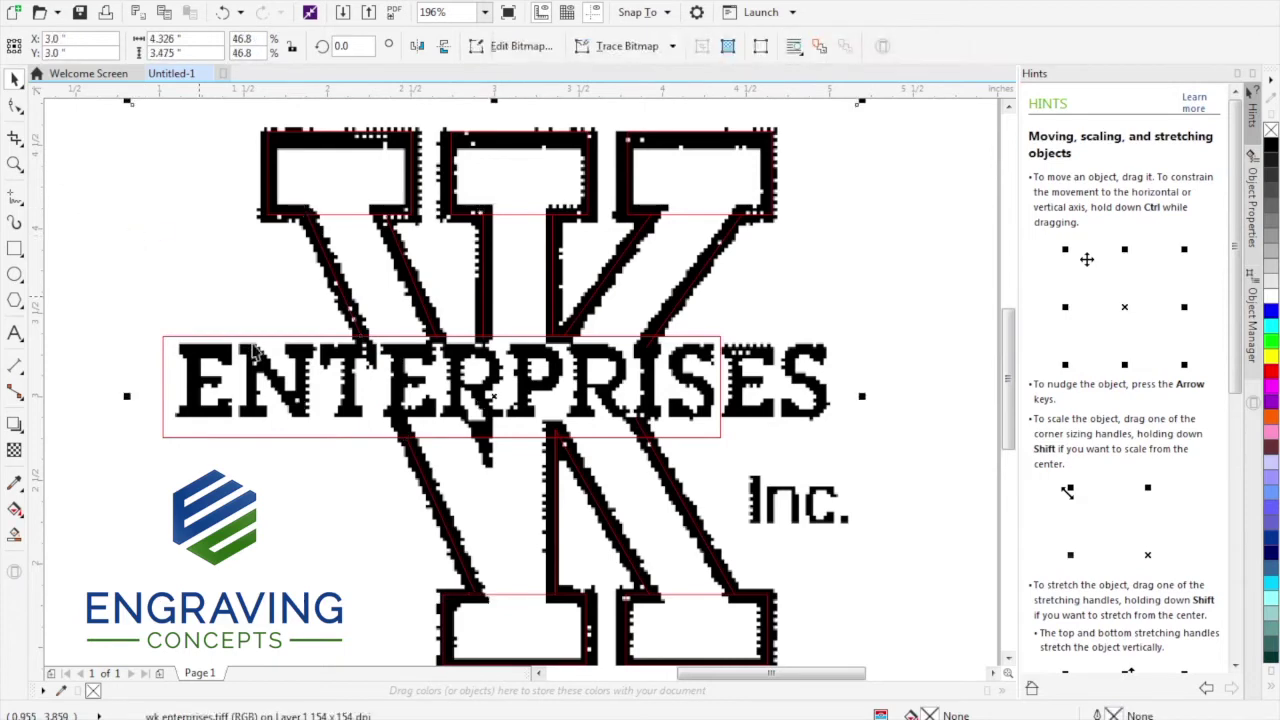
drag(280, 343, 205, 511)
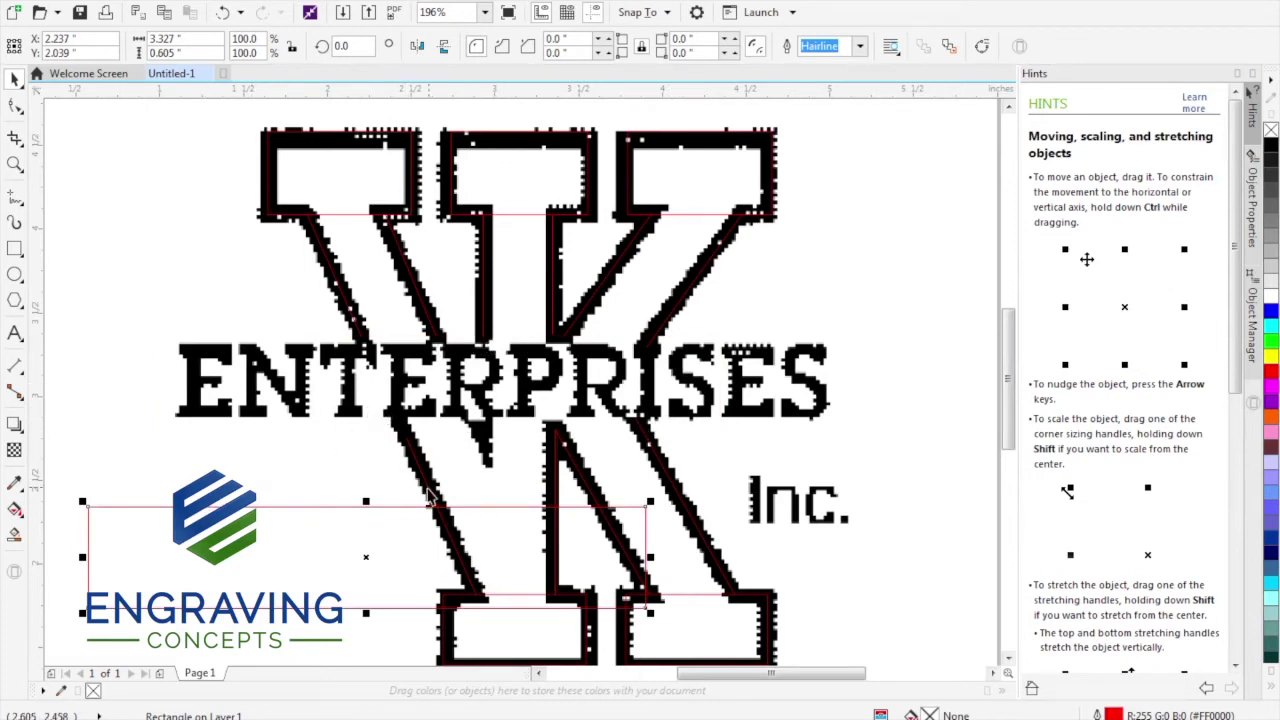
key(Delete)
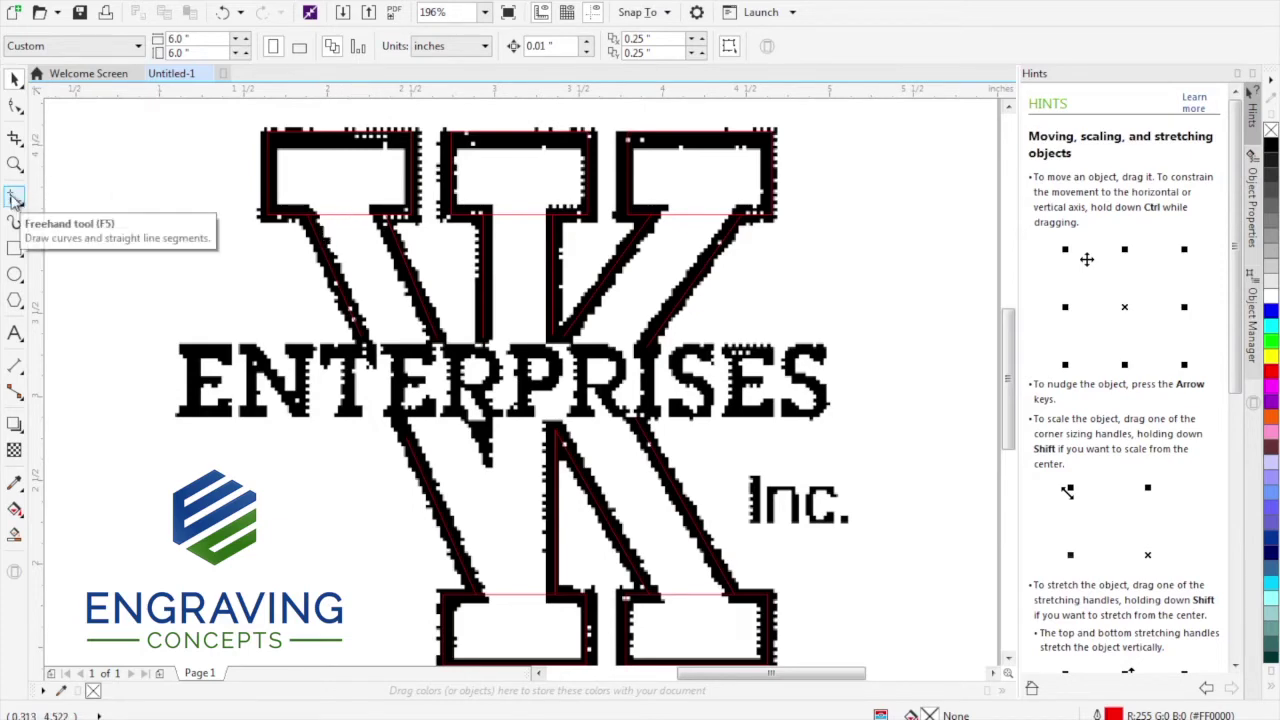
Use Virtual Segment Delete to erase the five stray segments on the K's arms and bottom serifs
click(16, 138)
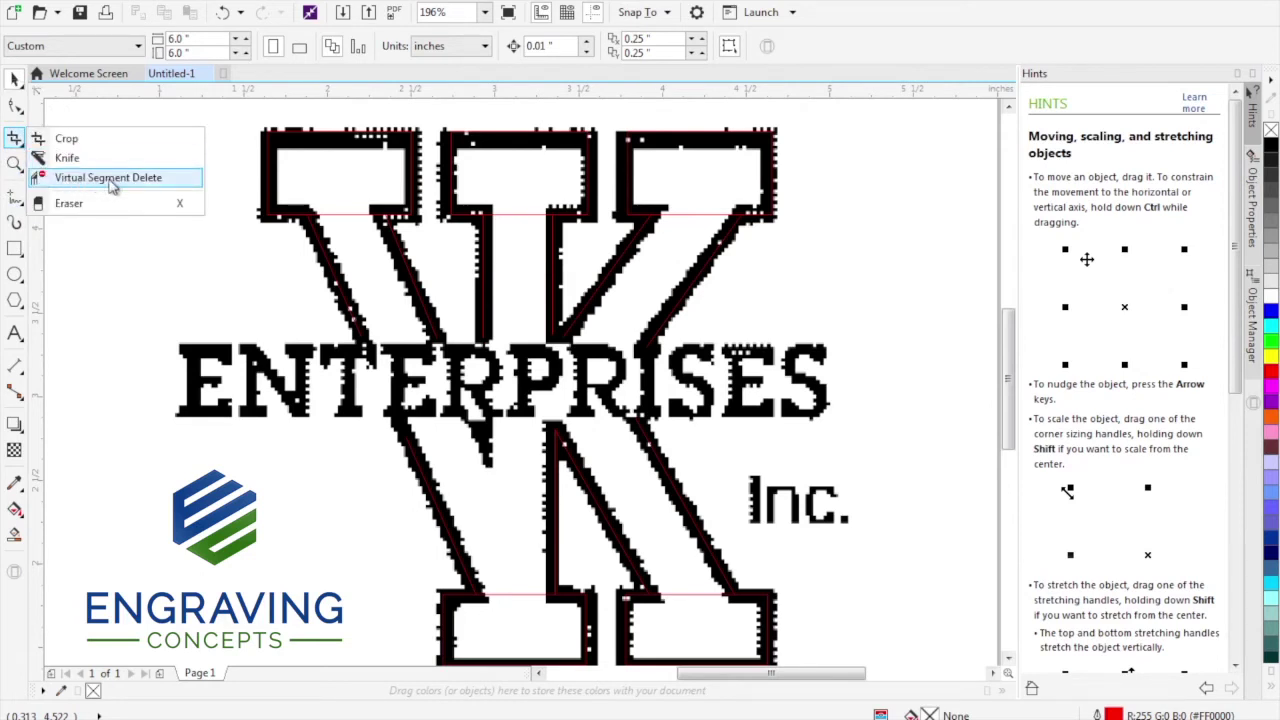
click(108, 178)
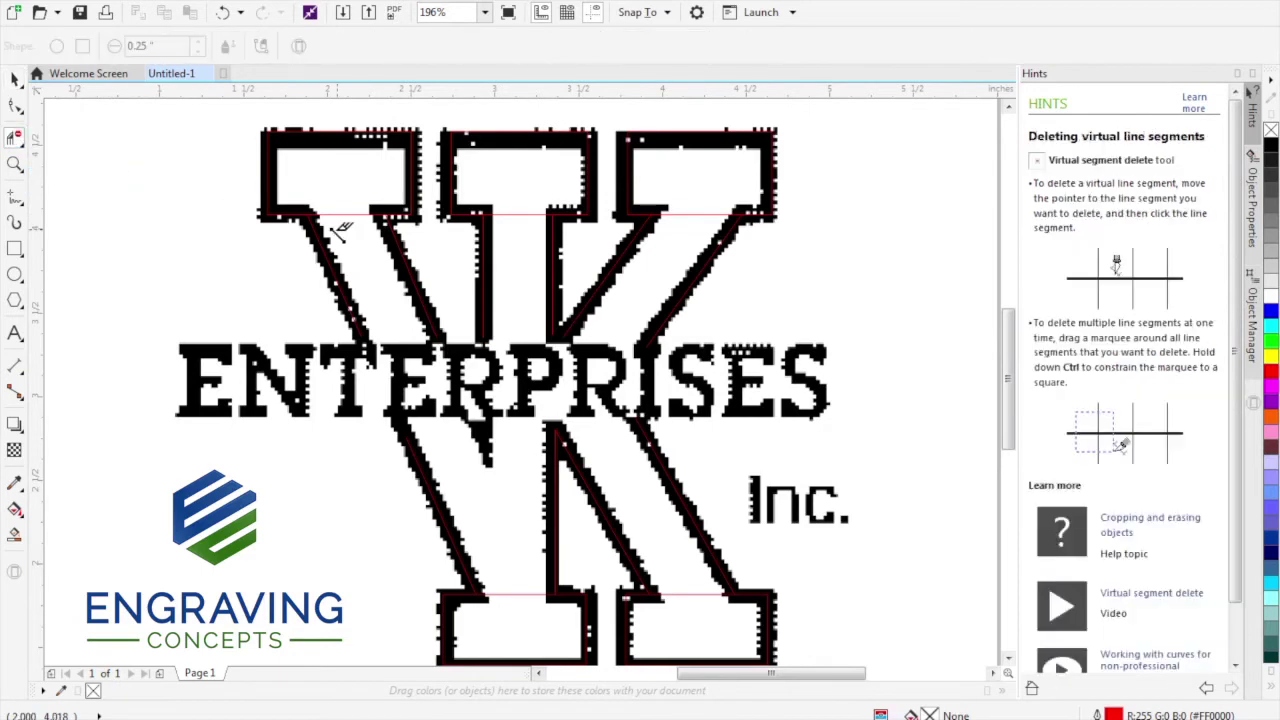
drag(337, 203, 348, 227)
click(517, 209)
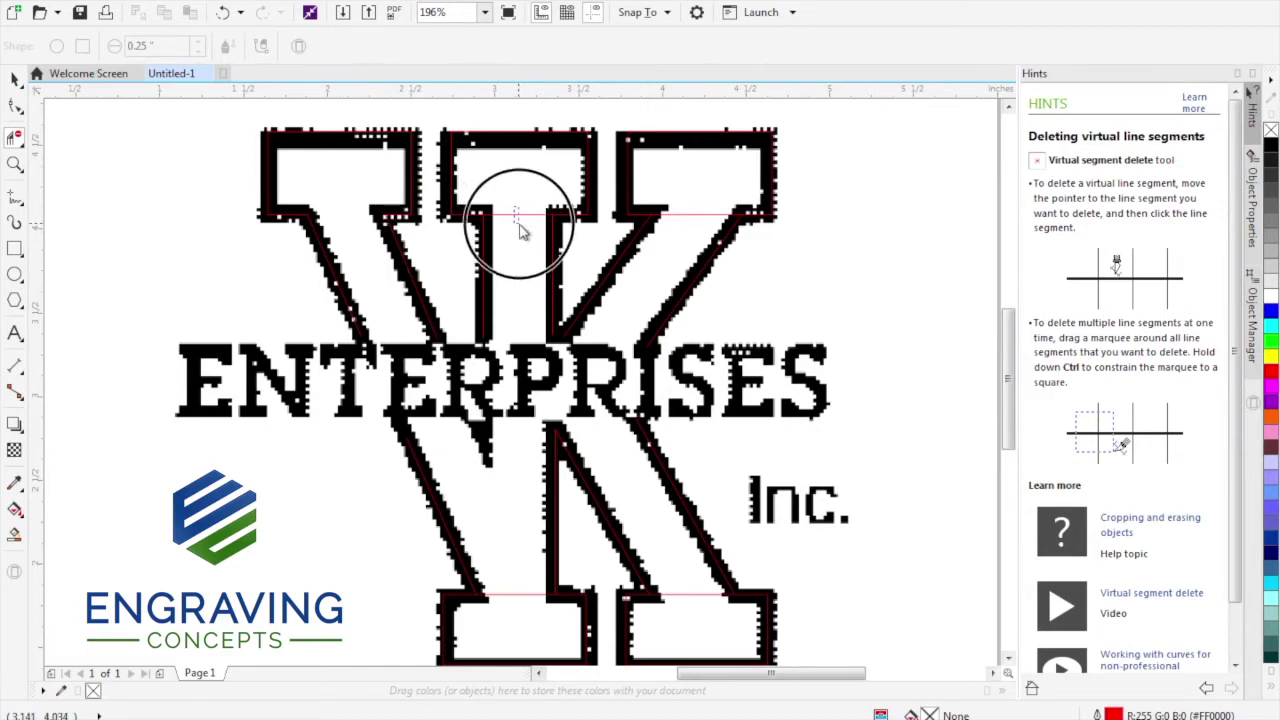
drag(687, 200, 694, 227)
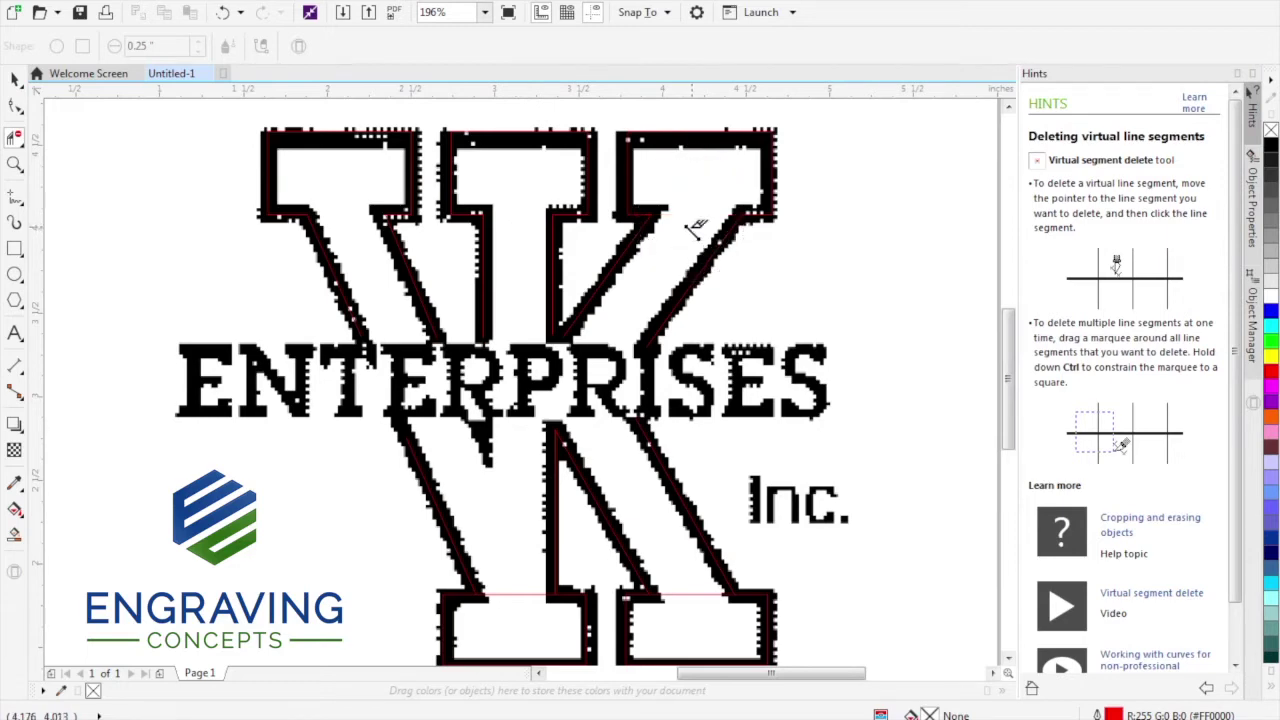
drag(676, 584, 700, 608)
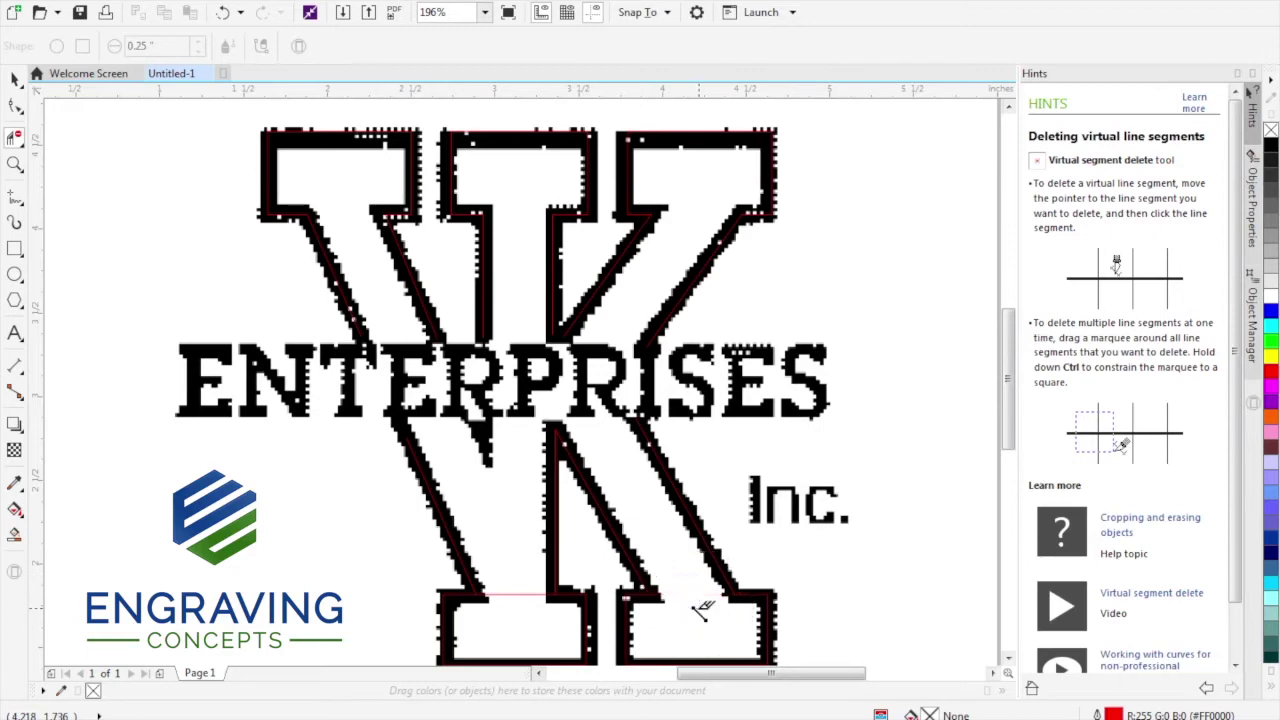
drag(508, 584, 524, 616)
key(space)
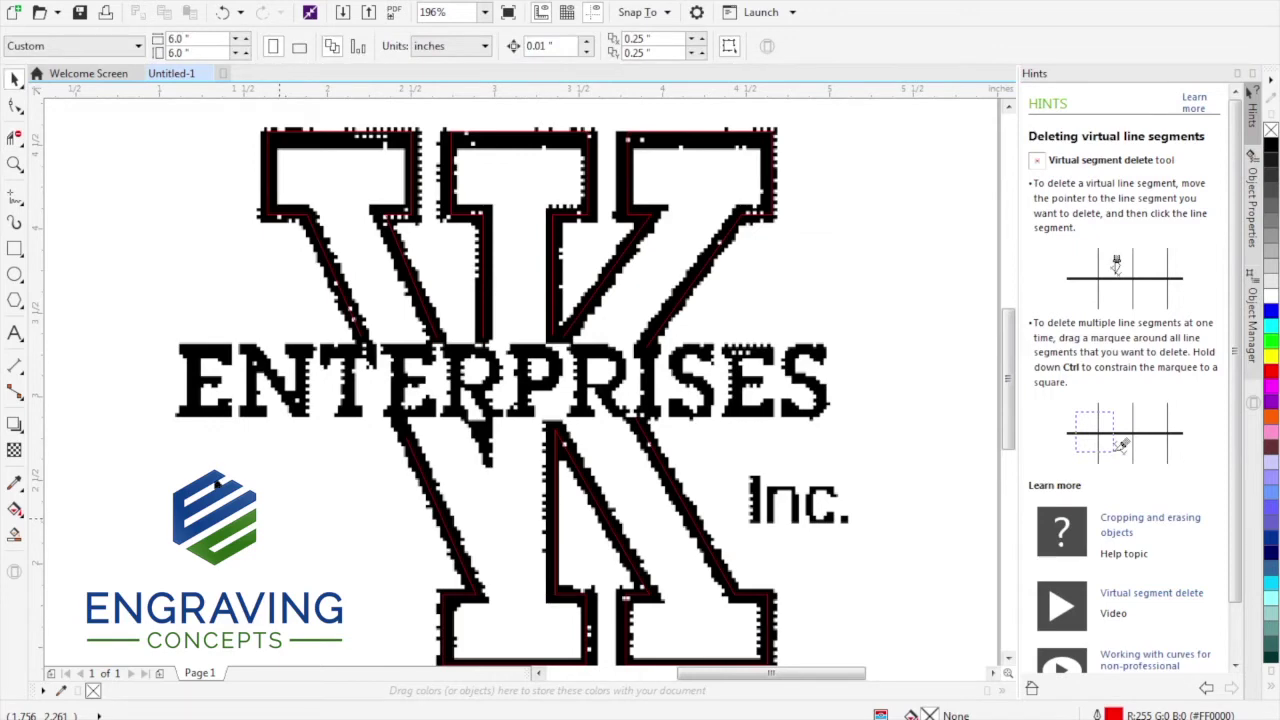
Type 'ENTERPRISES' with 'Inc.' on a second line as text left of the logo
click(15, 333)
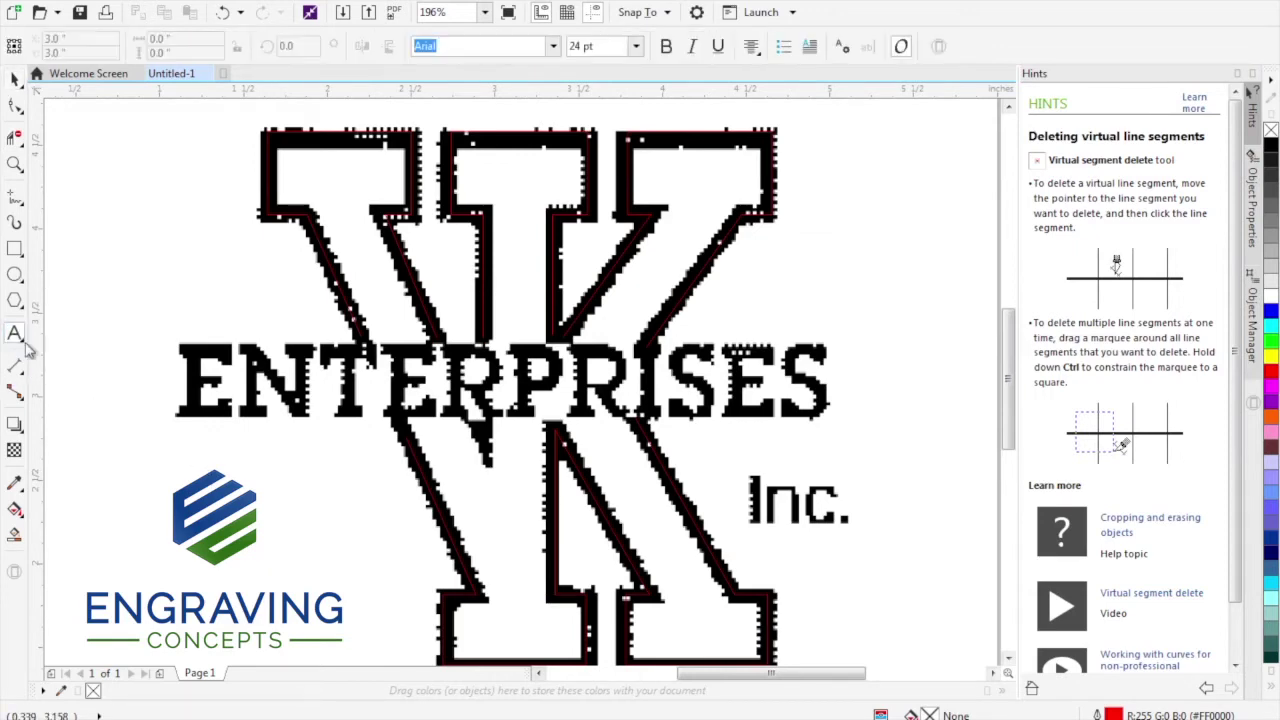
click(166, 480)
text(E)
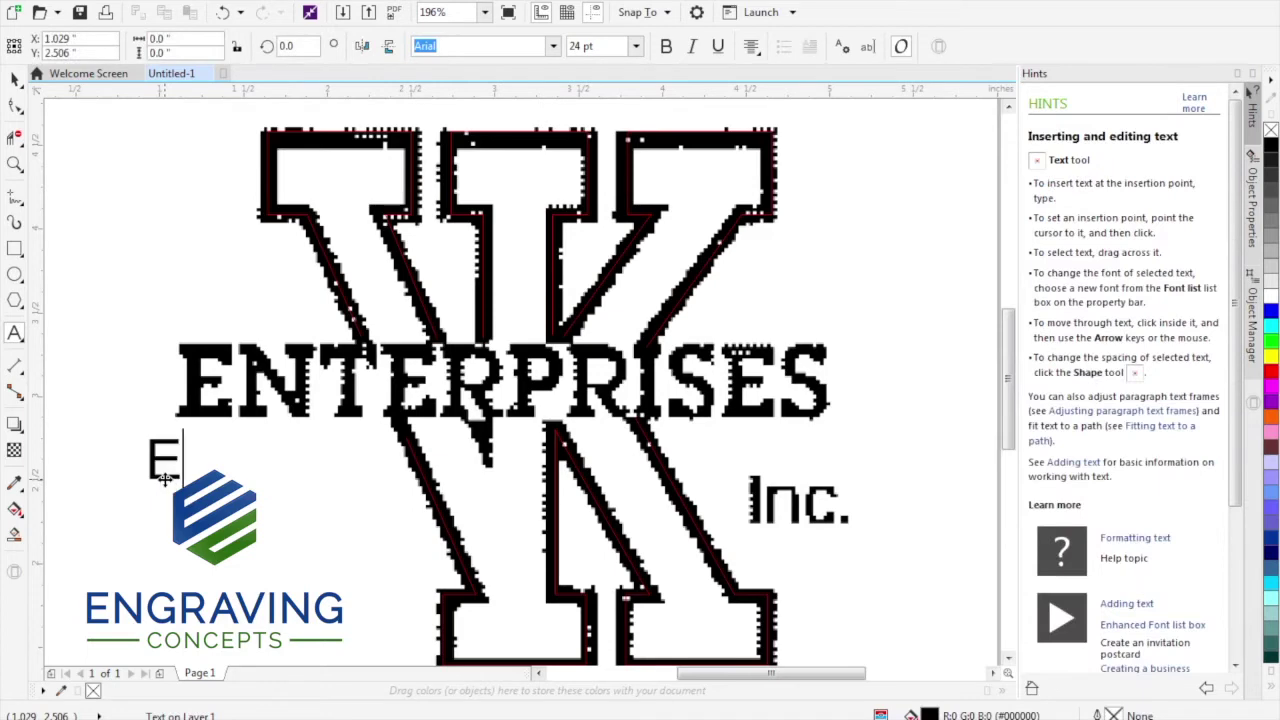
text(nter)
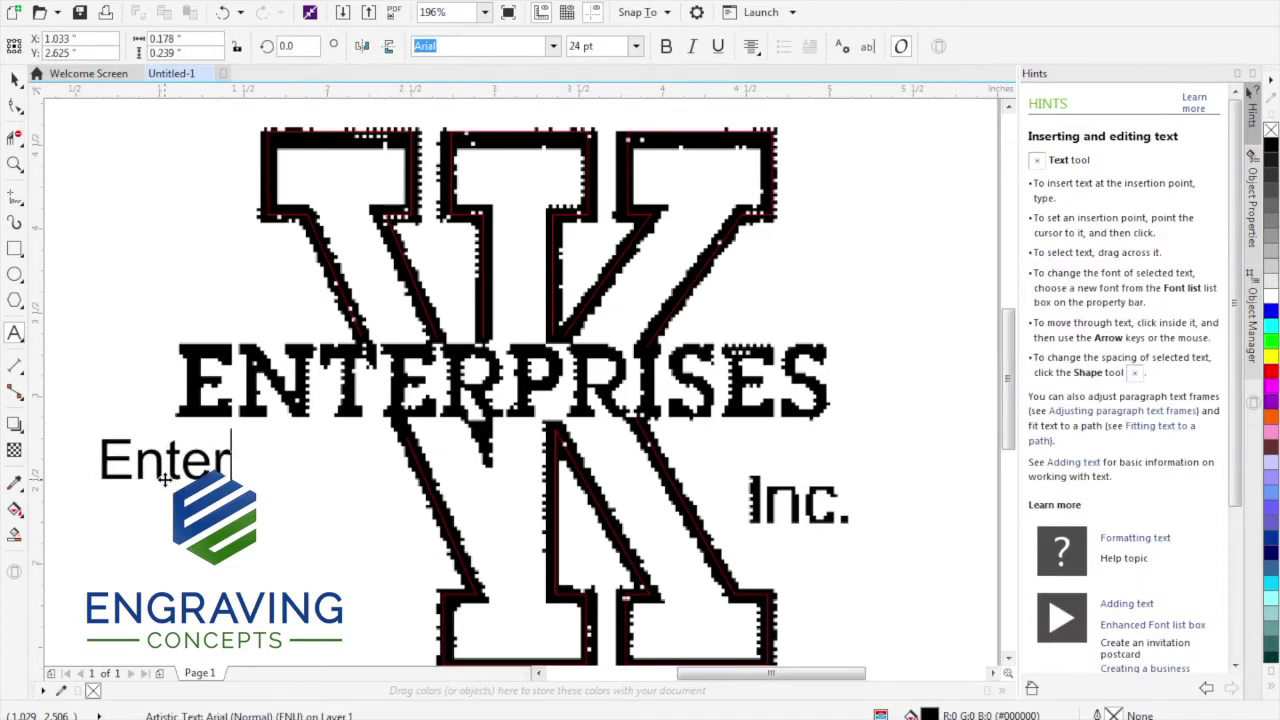
key(BackSpace)
key(BackSpace)
key(BackSpace)
key(BackSpace)
text(NTE)
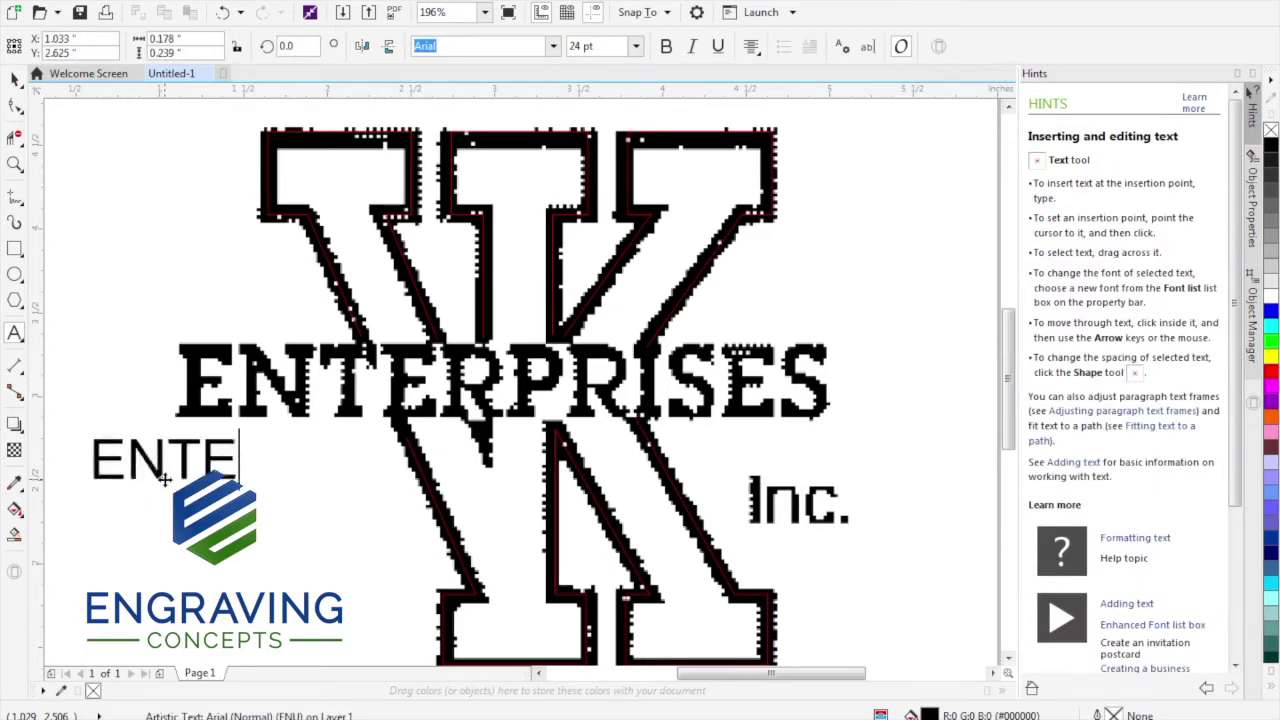
text(RPRISES)
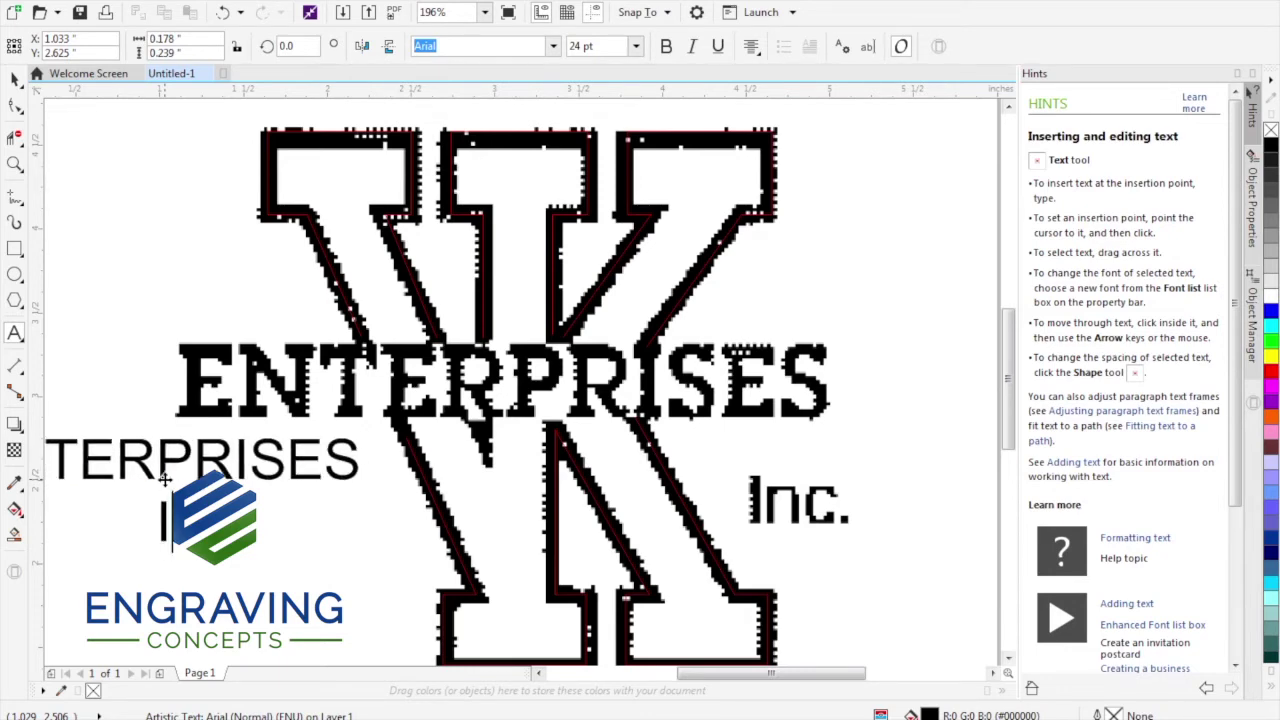
text(INC)
key(BackSpace)
key(BackSpace)
text(nc.)
key(ctrl+space)
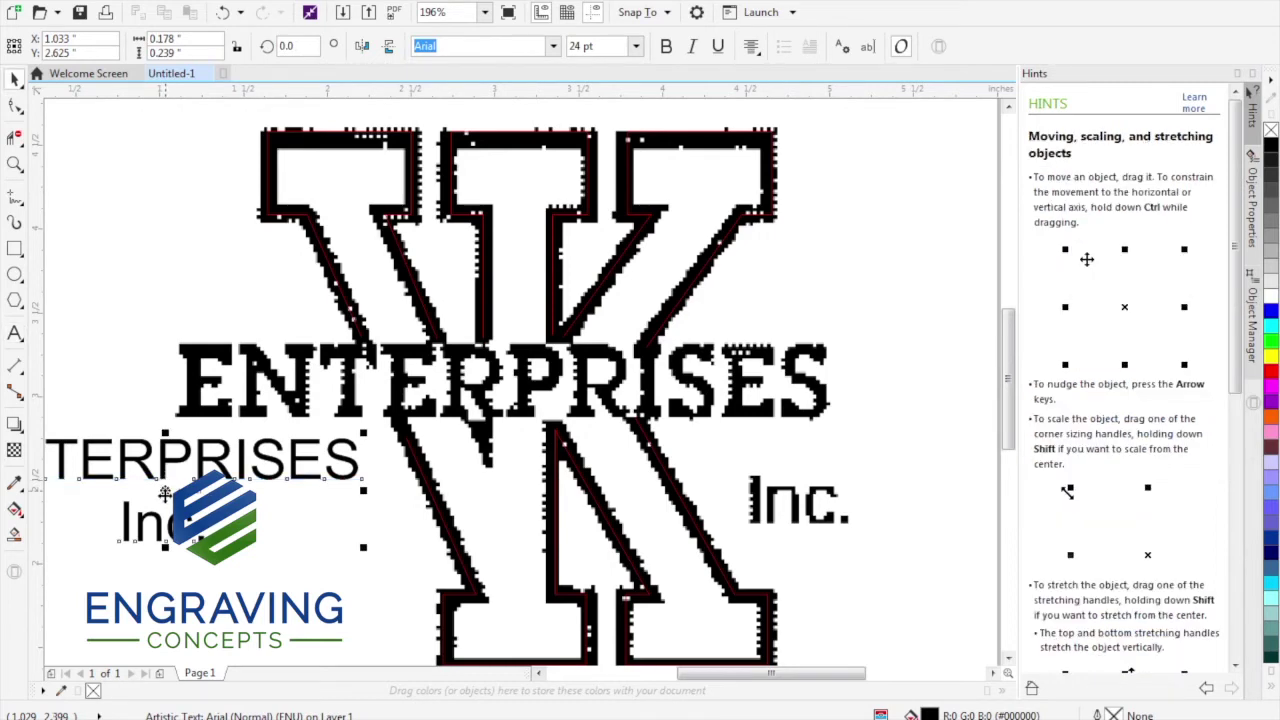
Move the ENTERPRISES Inc. text to the lower left beside the logo and break it apart
drag(165, 478, 385, 372)
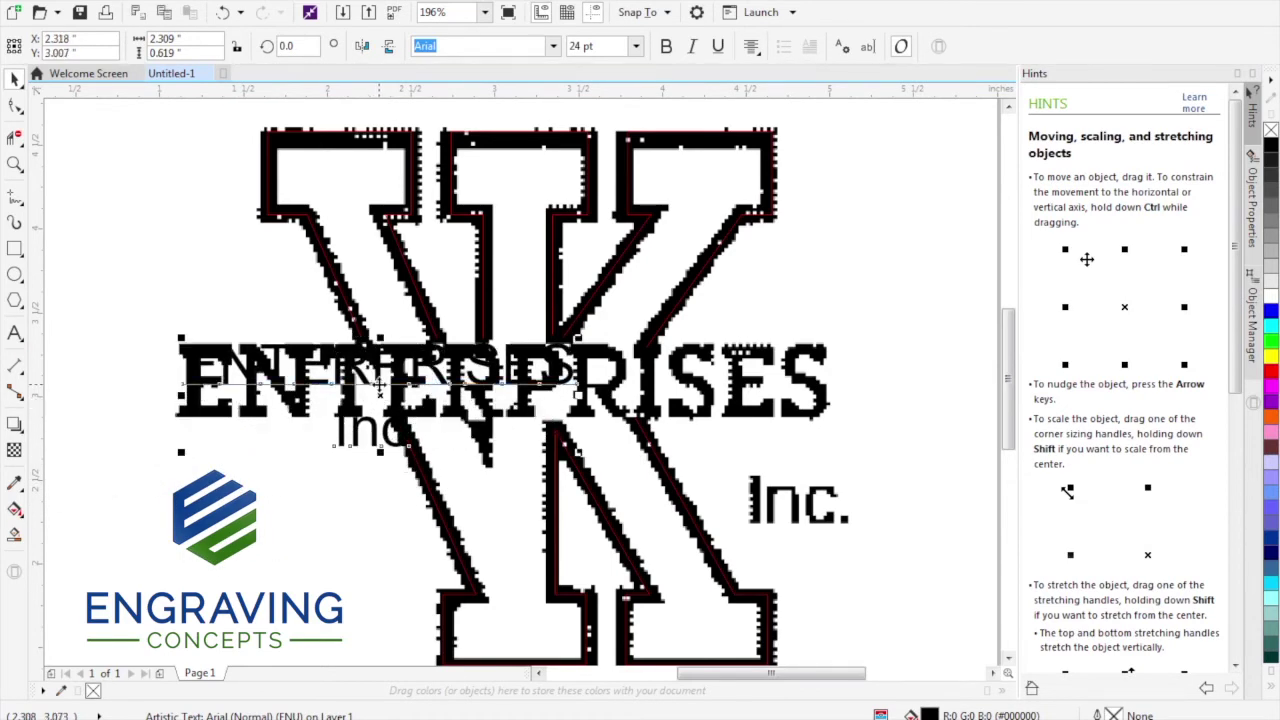
drag(378, 447, 260, 557)
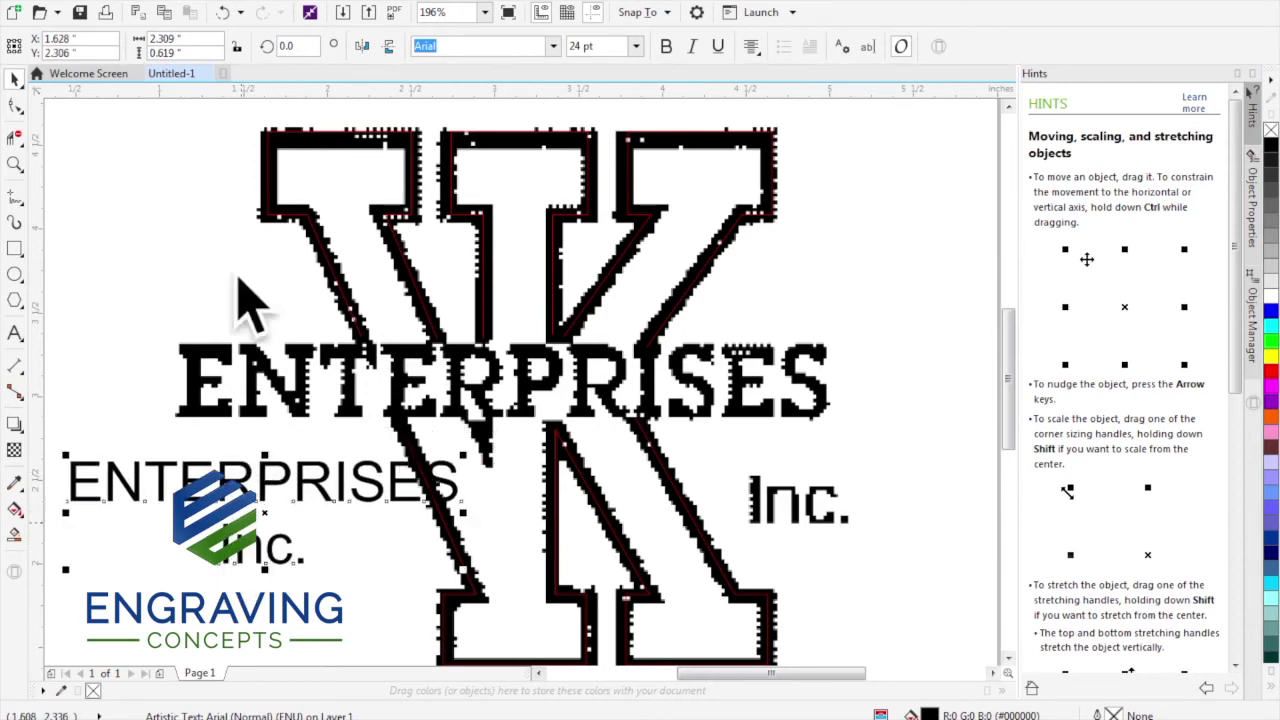
click(180, 3)
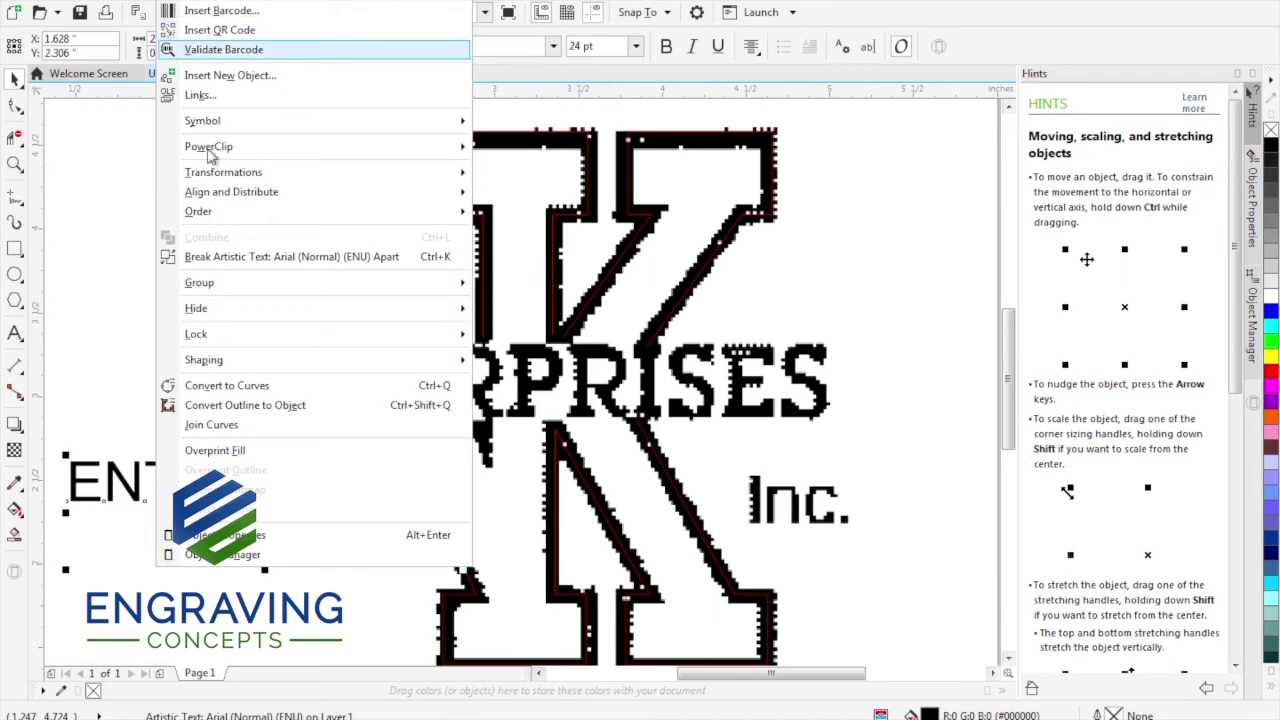
click(222, 257)
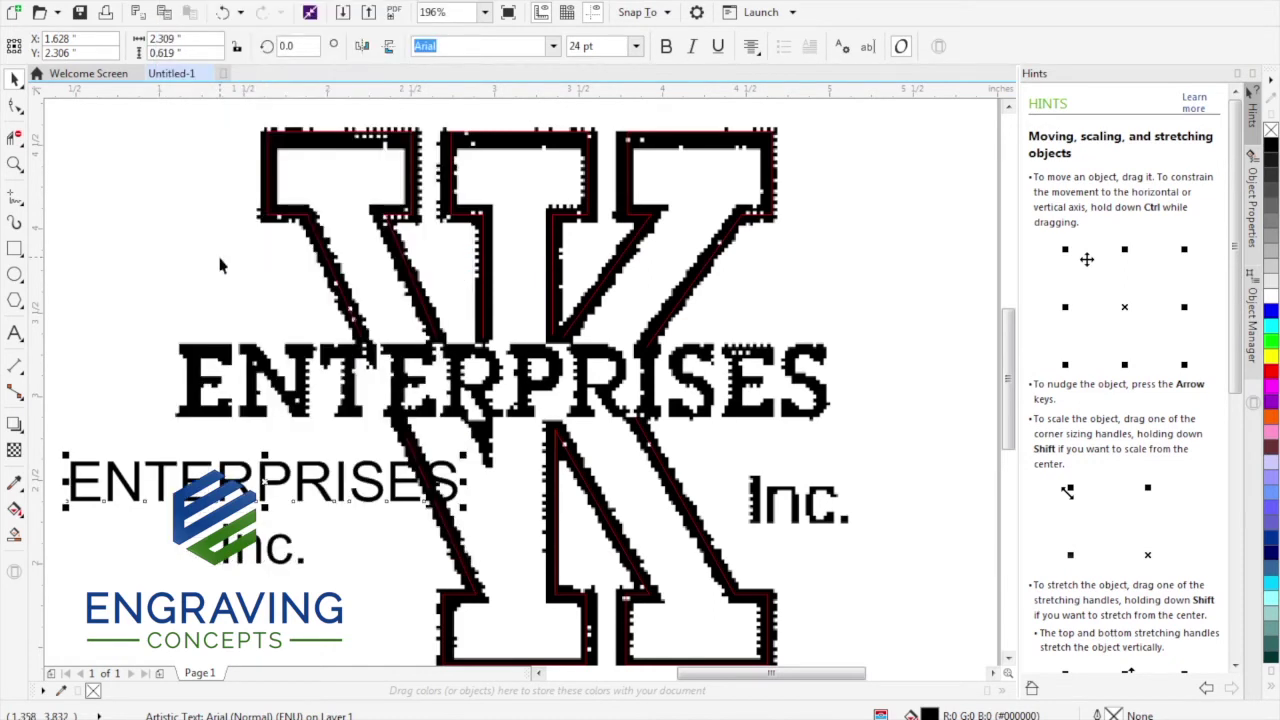
click(138, 289)
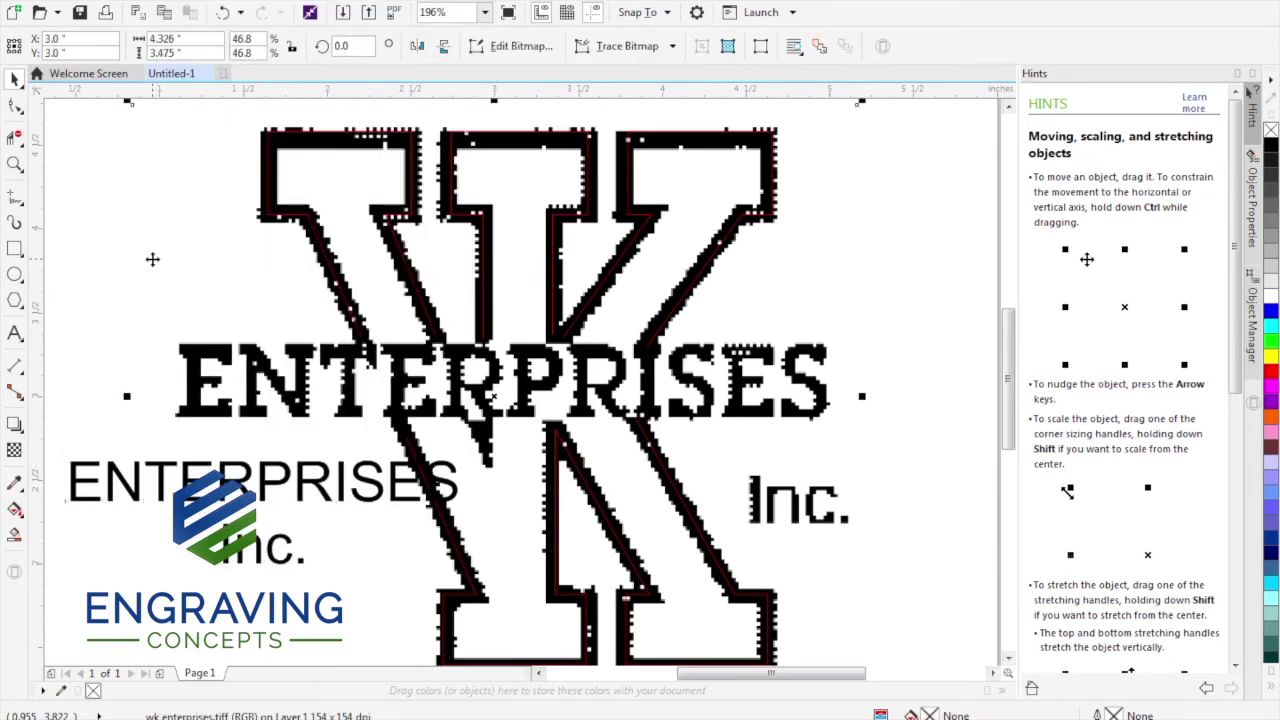
In Wireframe view, place ENTERPRISES over the scanned lettering and enlarge it to match
click(102, 218)
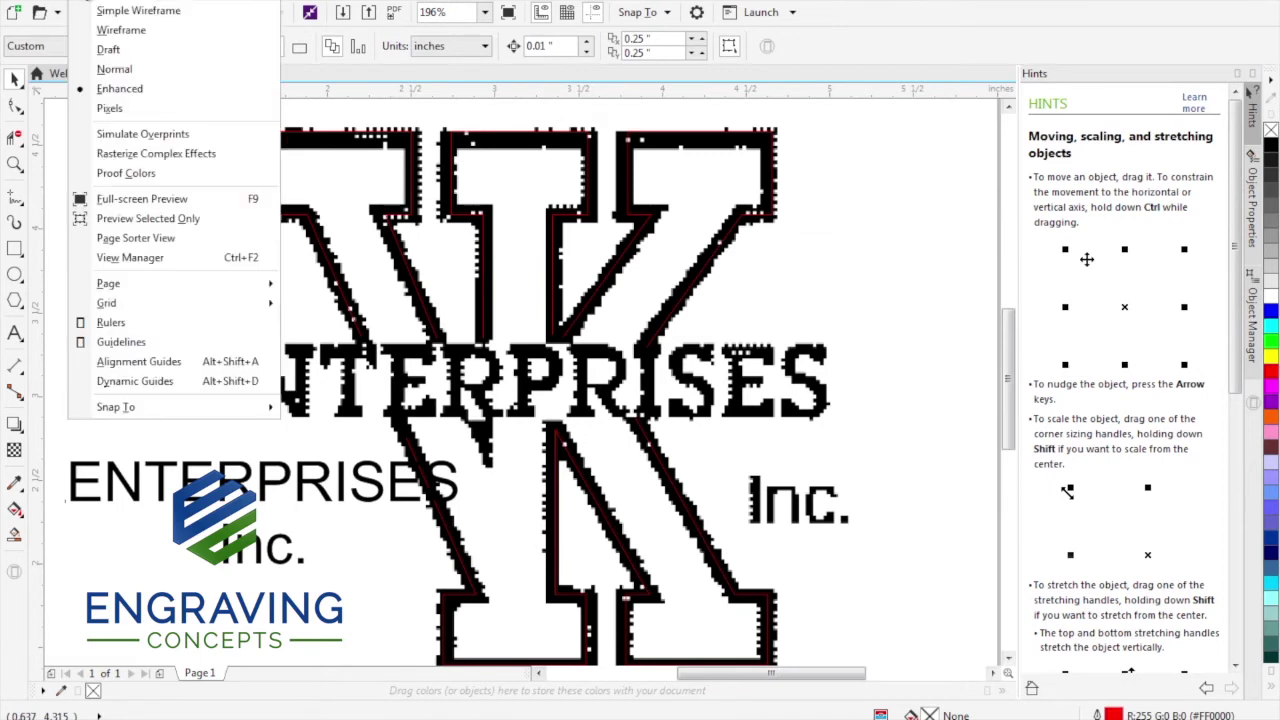
click(97, 28)
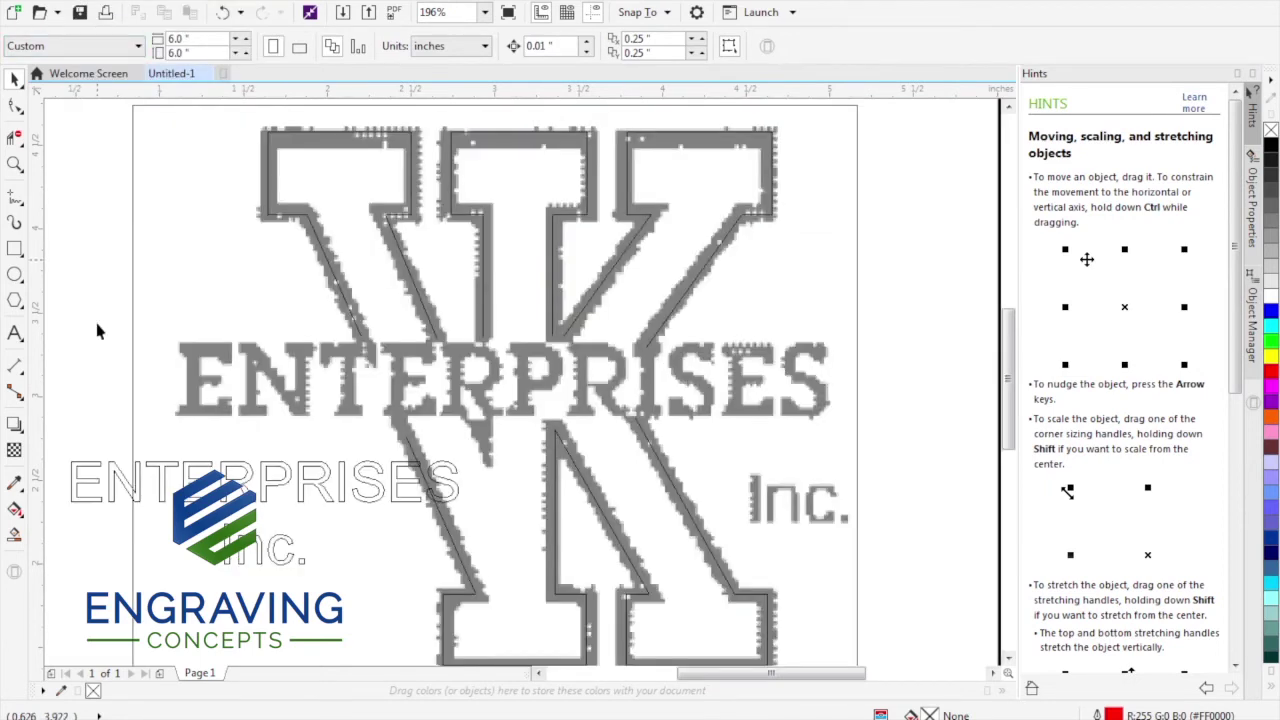
drag(111, 457, 221, 356)
drag(568, 392, 836, 424)
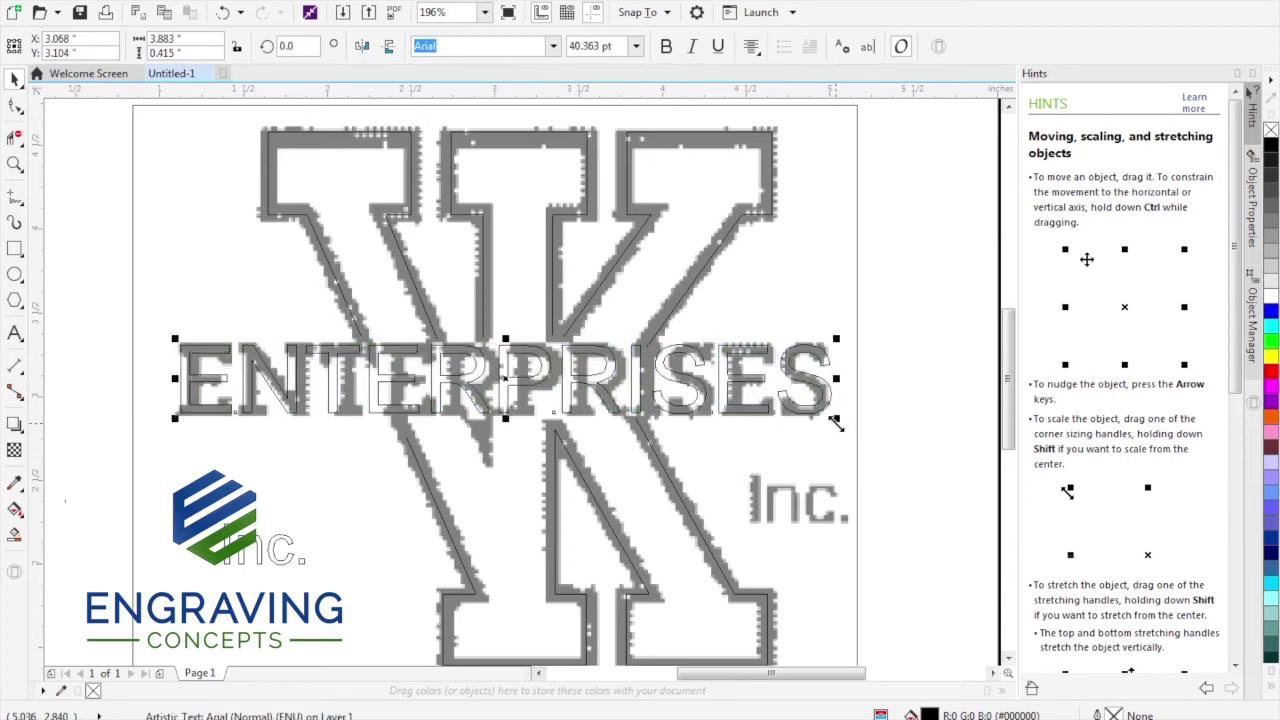
Move the Inc. text onto the scanned Inc. at right and fine-tune its position
click(270, 555)
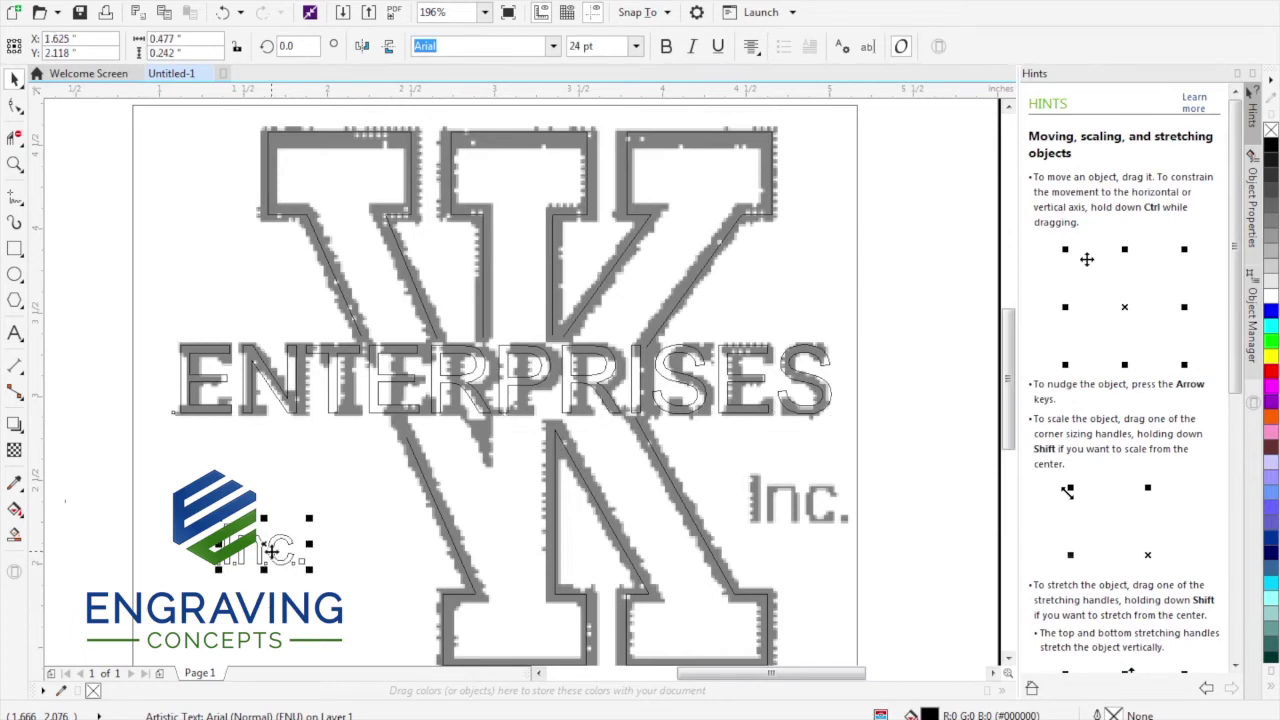
drag(270, 555, 850, 528)
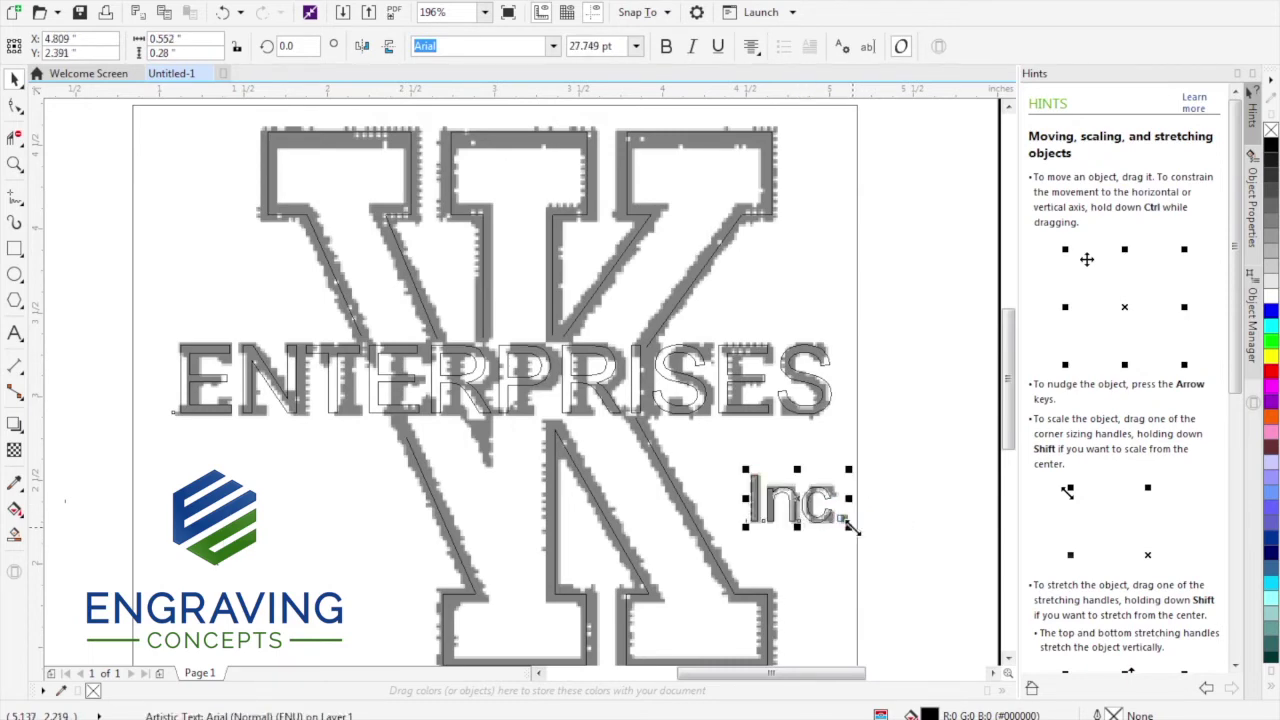
key(Right)
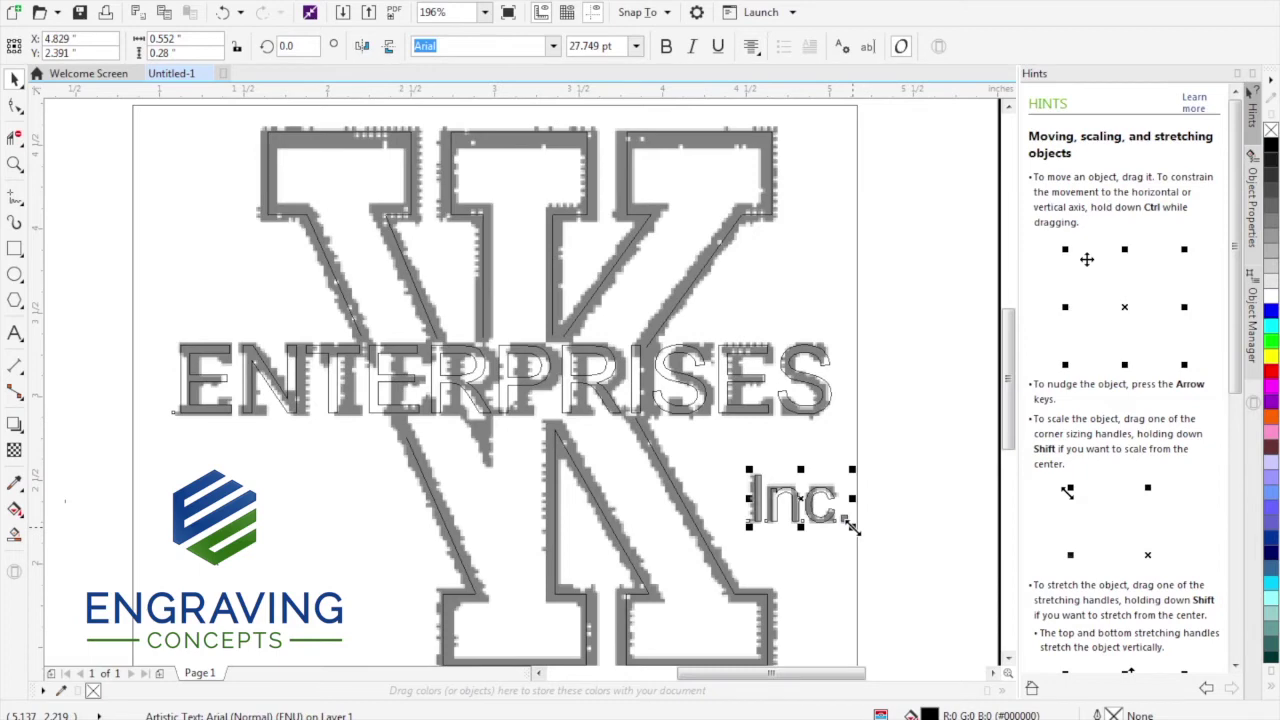
key(Left)
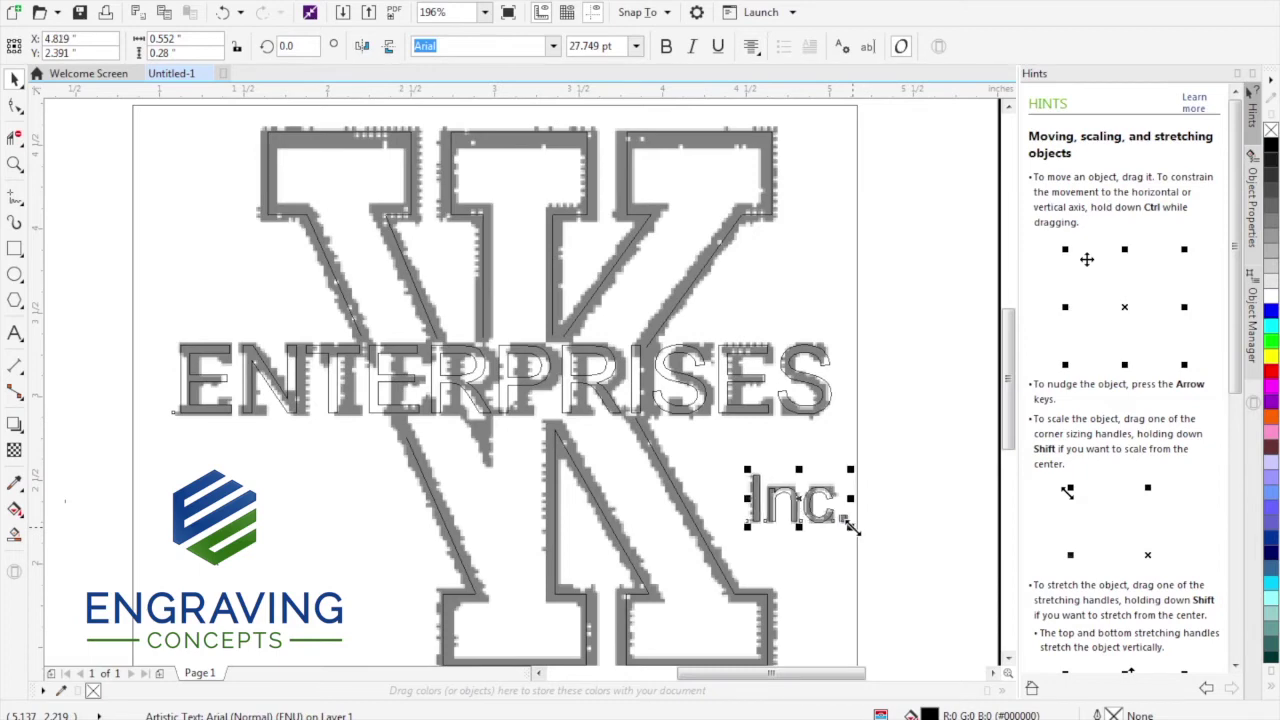
click(929, 287)
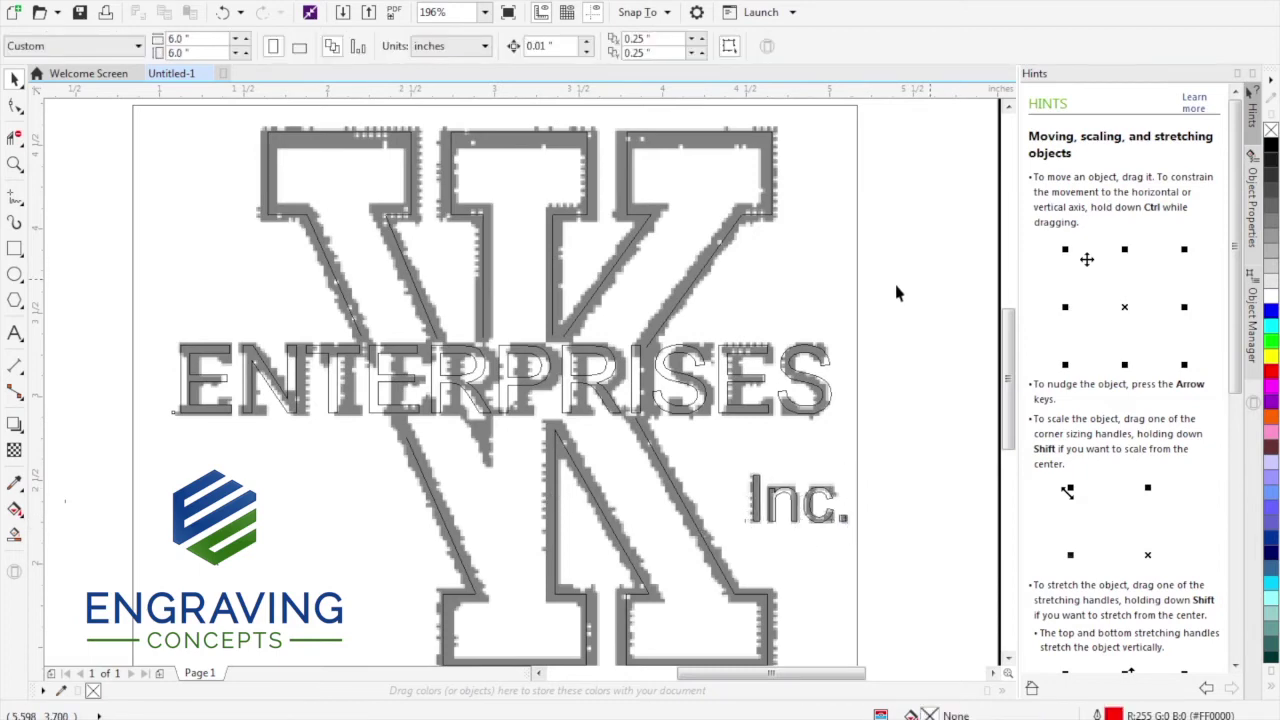
Switch to Enhanced view and set the ENTERPRISES text's font to Clarendon BT
click(95, 6)
click(115, 92)
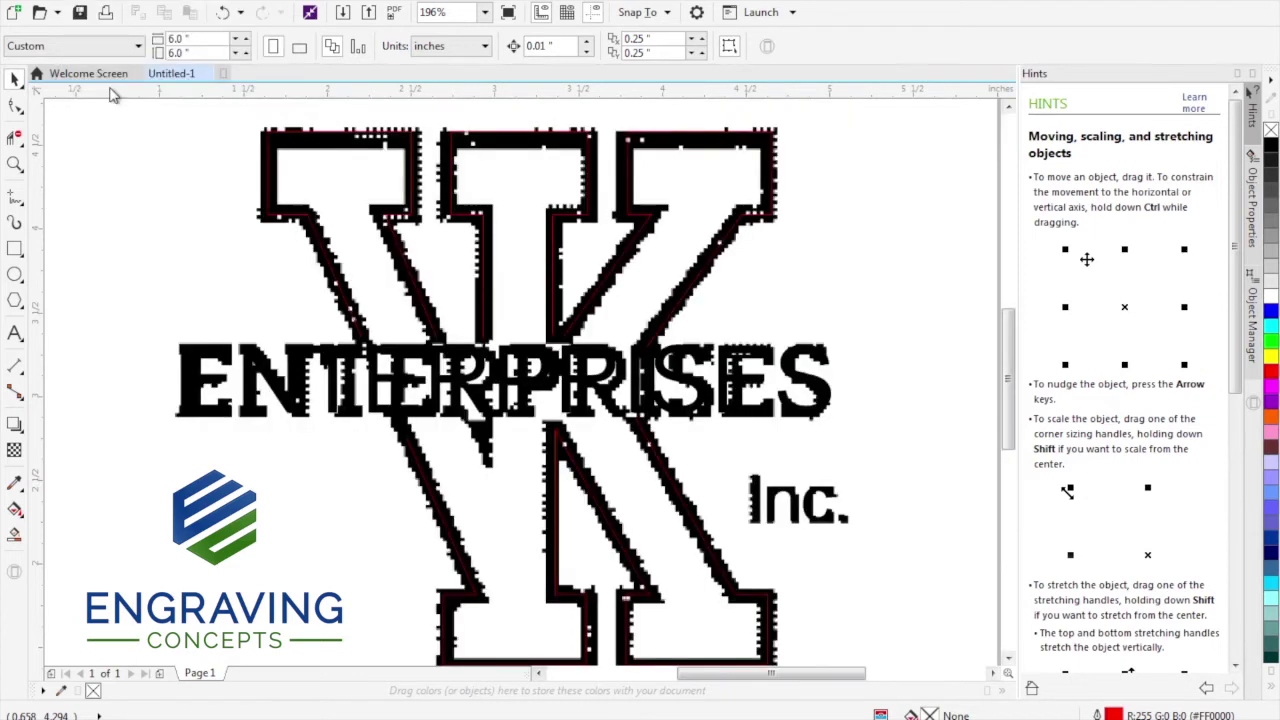
click(192, 349)
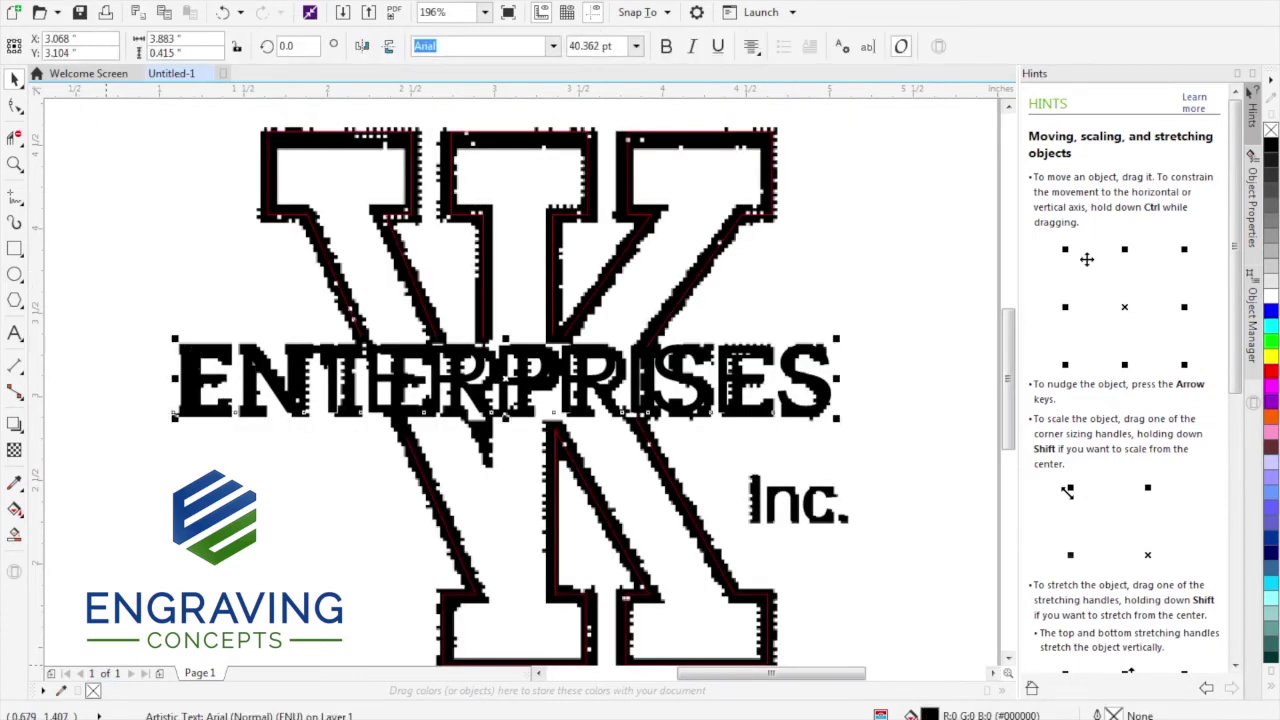
click(554, 47)
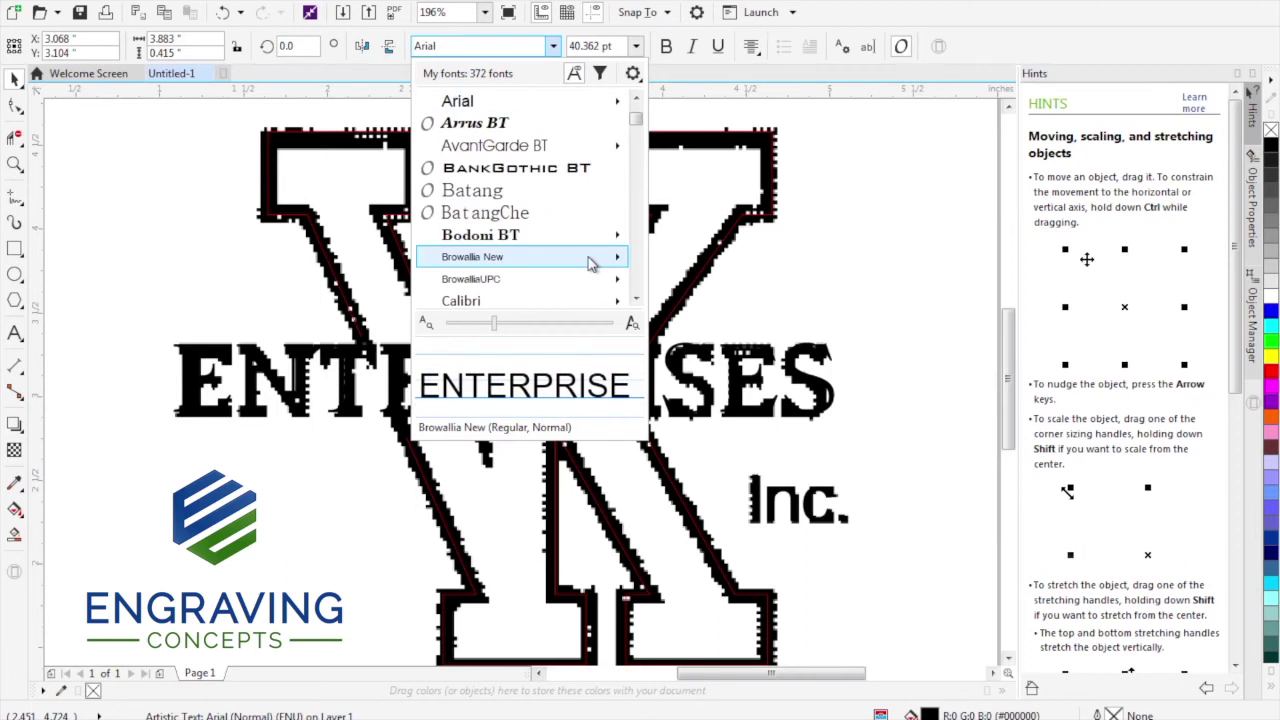
click(637, 281)
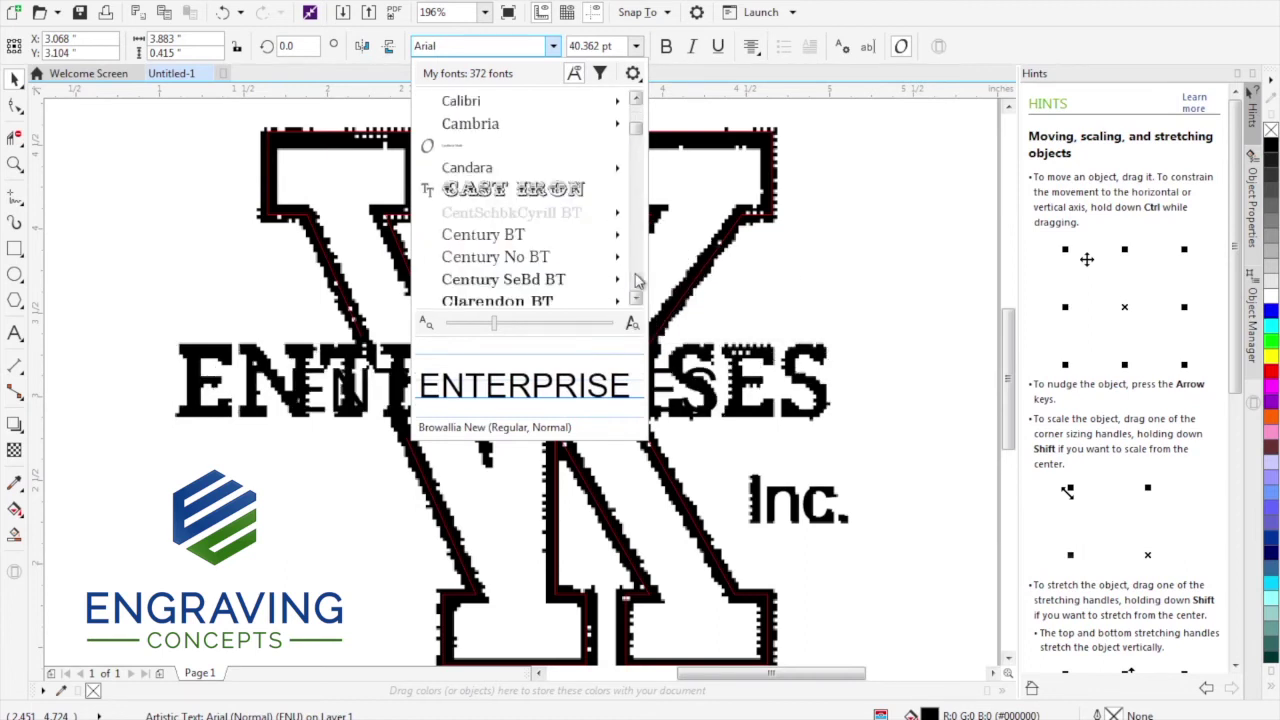
click(637, 281)
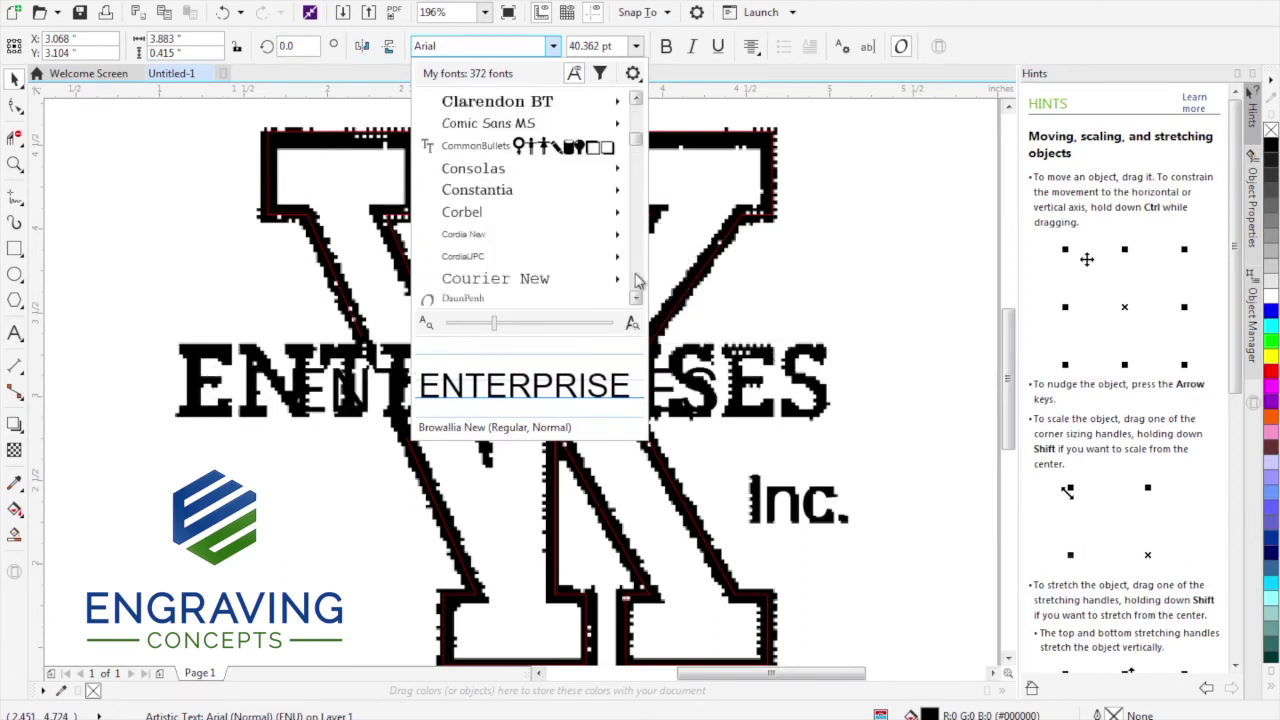
click(493, 110)
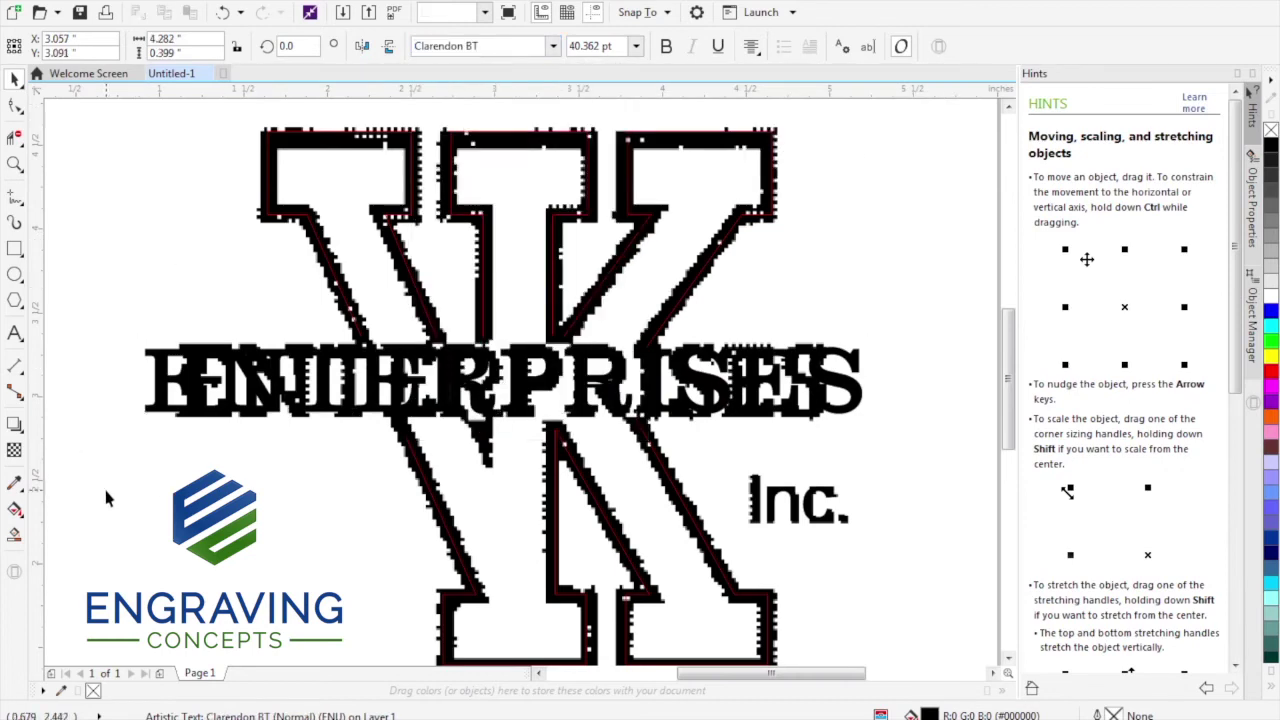
Move the Clarendon ENTERPRISES below the scanned word, shrink it slightly, and switch to Wireframe view
drag(154, 402, 138, 487)
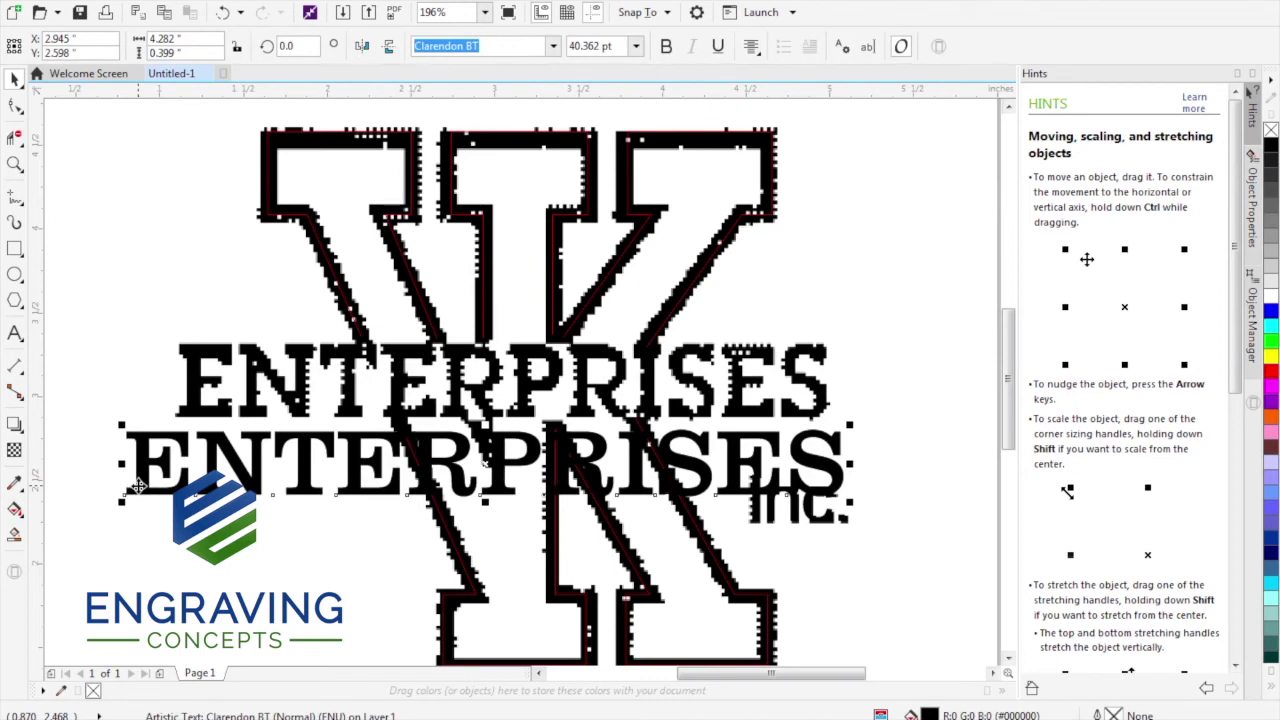
drag(118, 424, 127, 433)
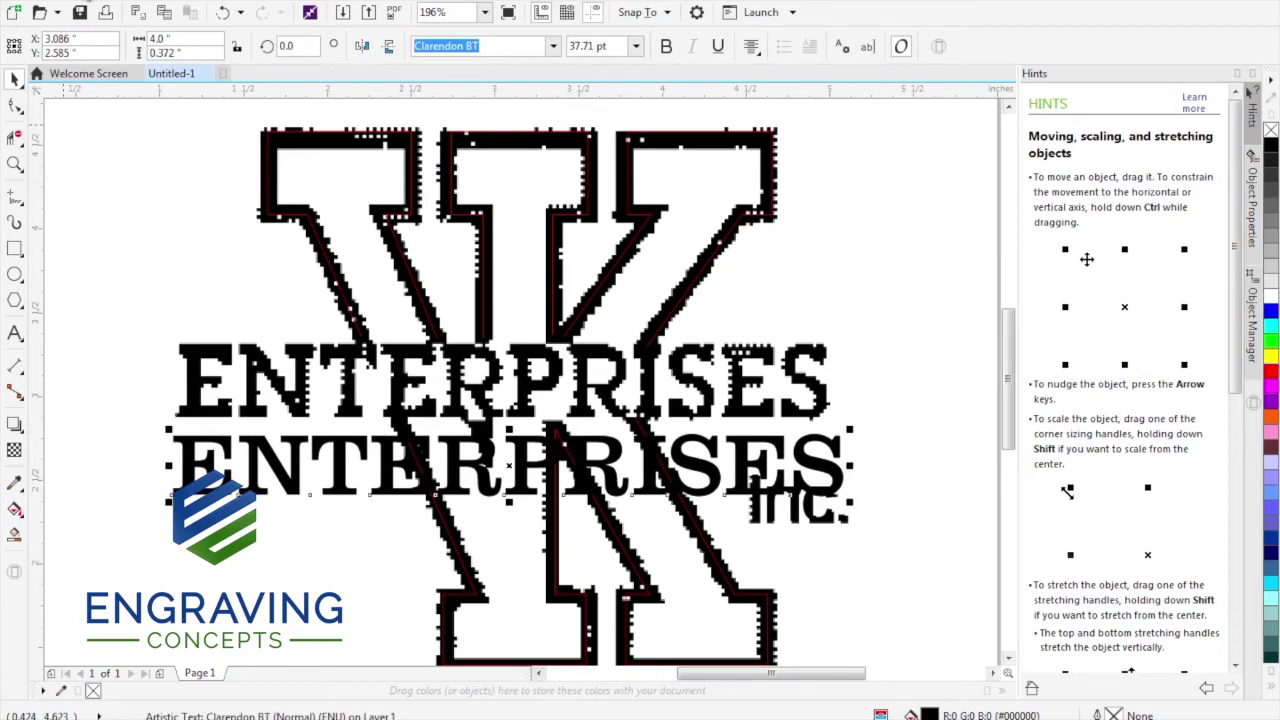
click(82, 3)
click(118, 30)
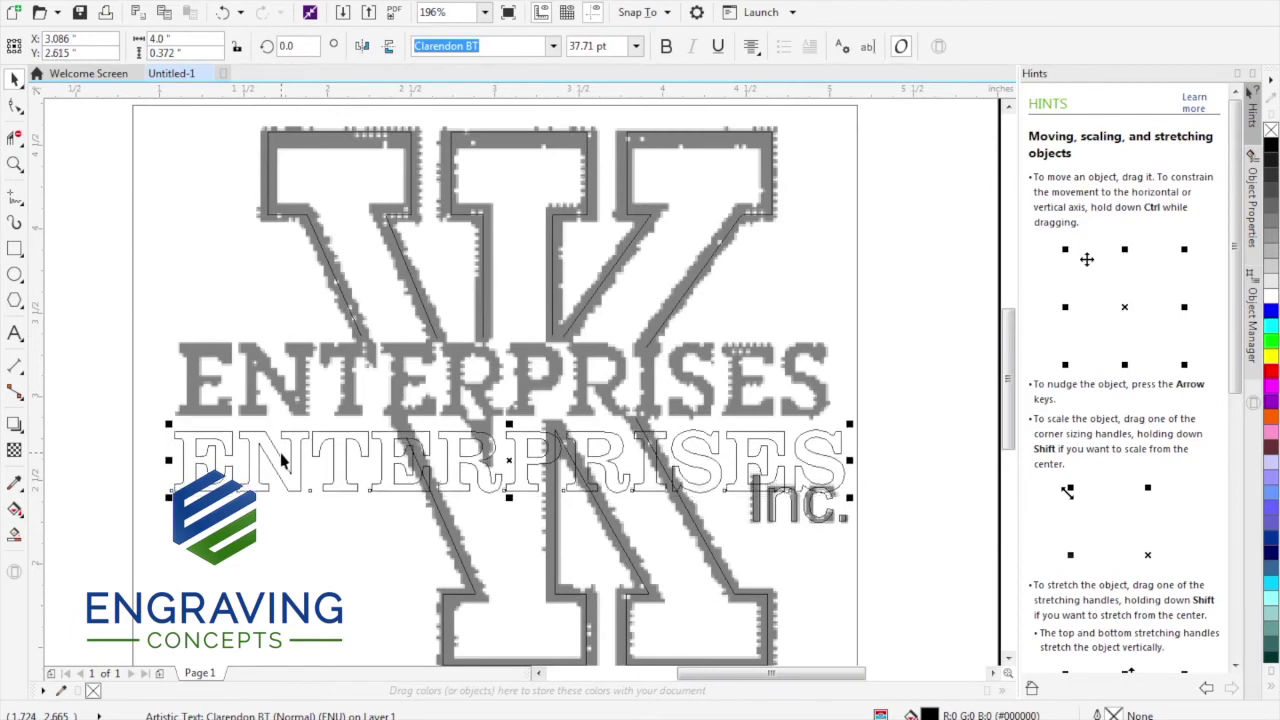
Nudge ENTERPRISES over the scanned word and stretch its height to 45.677 pt to match
key(Up)
key(Up)
key(Up)
key(Up)
key(Up)
key(Up)
key(Up)
key(Up)
key(Up)
key(Up)
key(Up)
key(Up)
key(Up)
key(Up)
key(Up)
key(Up)
key(Up)
key(Up)
key(Up)
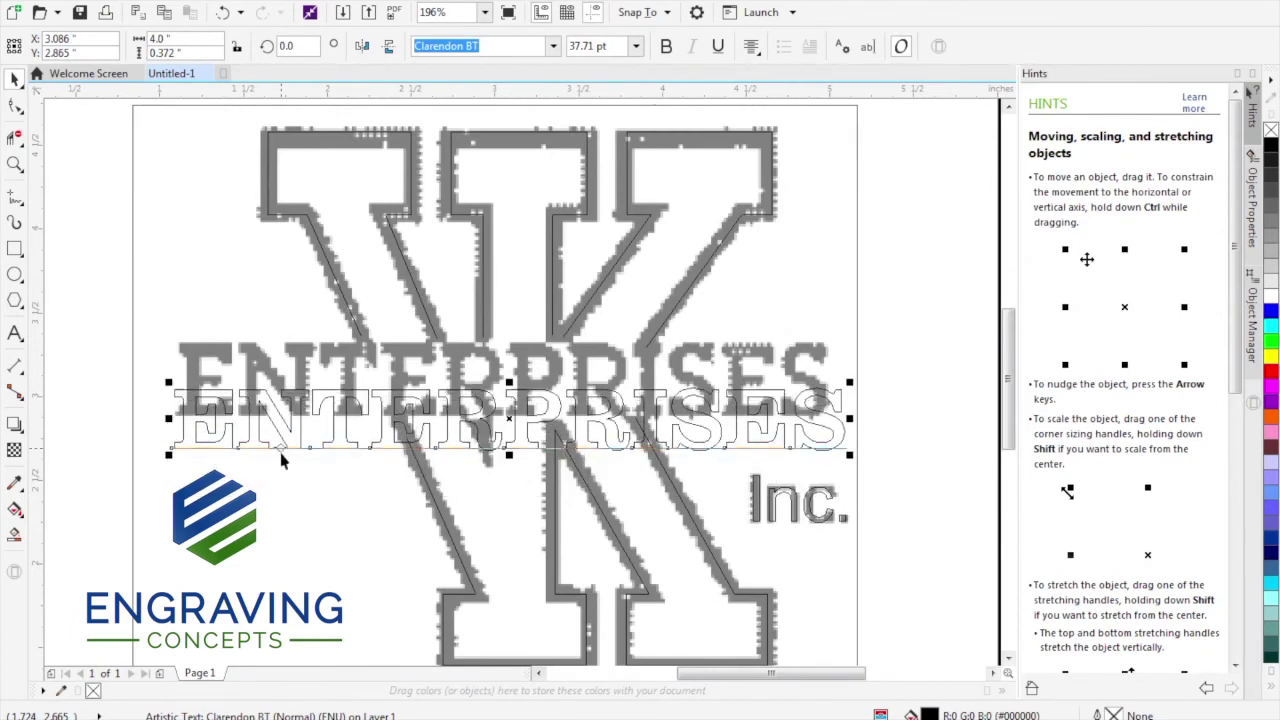
key(Up)
key(Up)
key(Up)
key(Up)
key(Up)
key(Up)
key(Up)
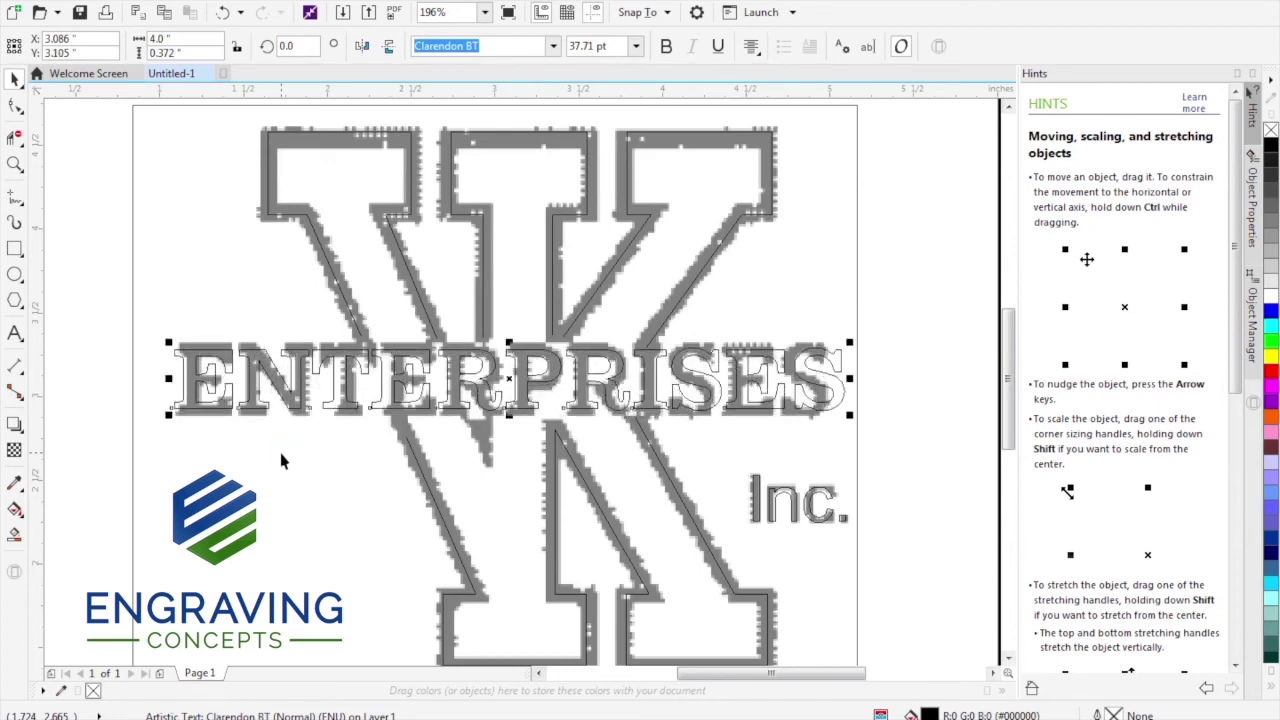
key(Up)
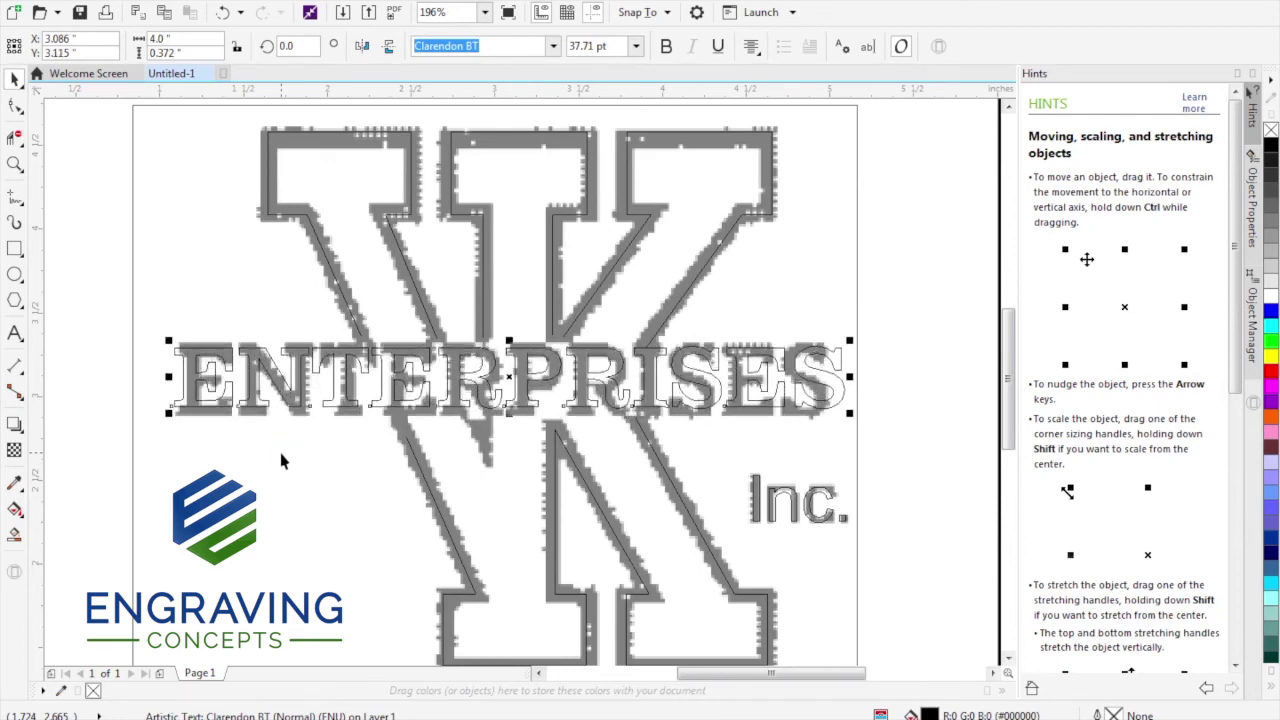
key(Down)
drag(509, 342, 509, 336)
drag(509, 413, 509, 421)
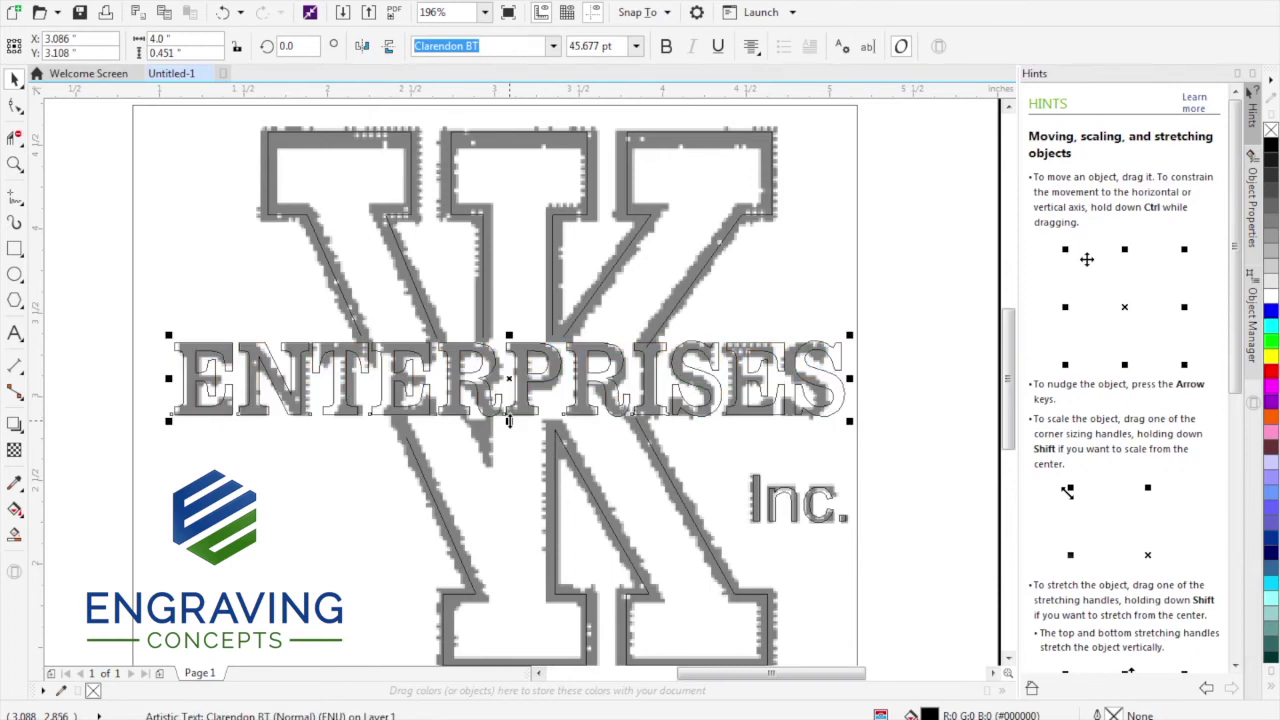
key(Right)
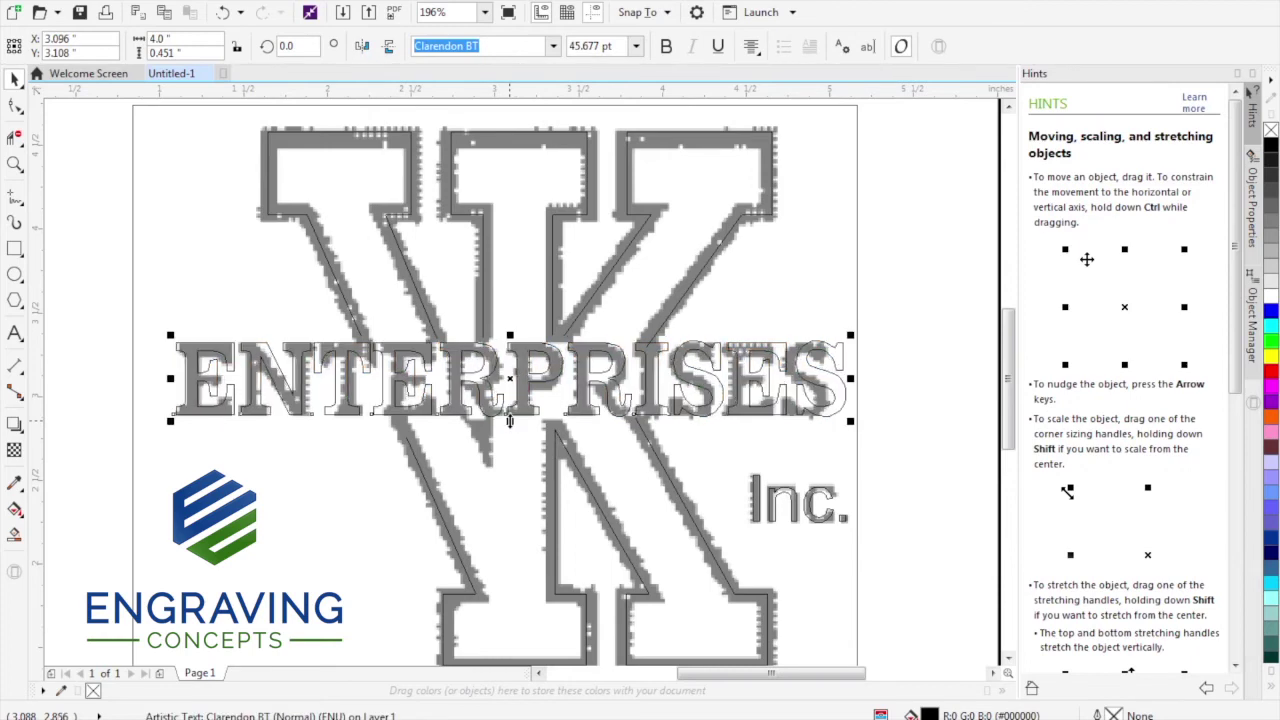
click(15, 106)
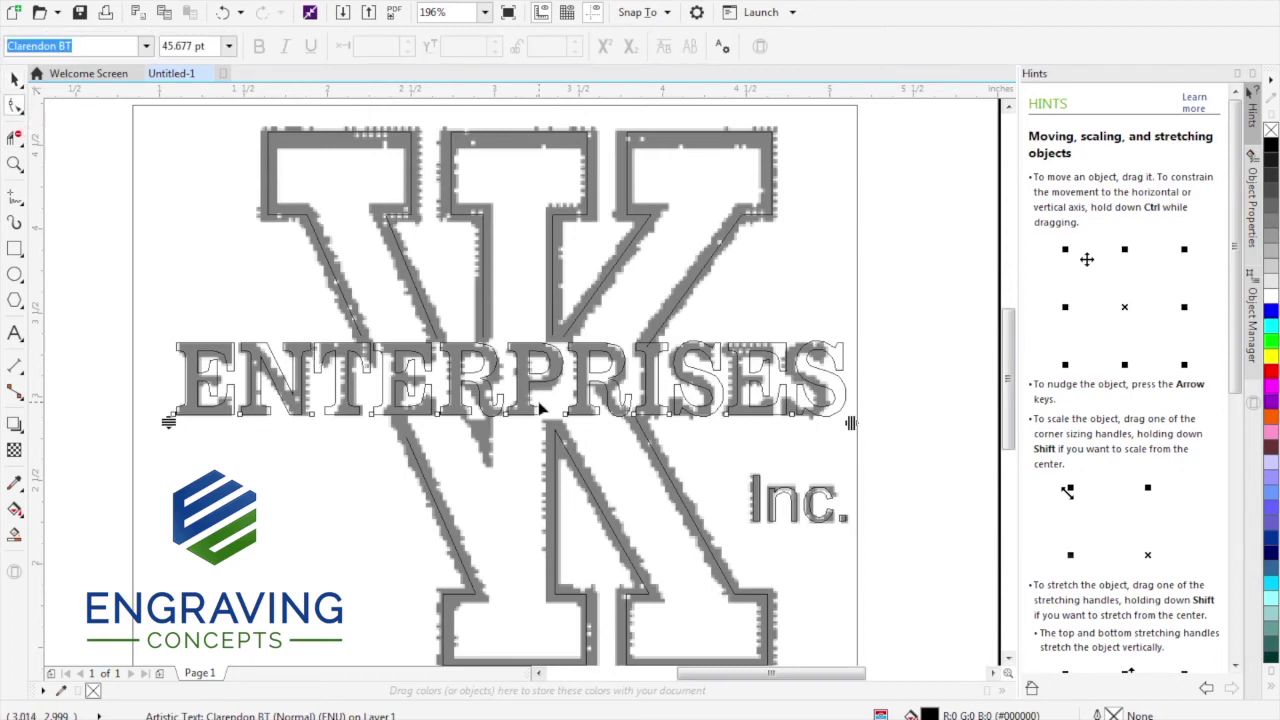
Widen the ENTERPRISES letter spacing so the word spans 3.898" like the scan
mouse_move(848, 425)
mouse_down()
mouse_move(817, 434)
mouse_move(840, 423)
mouse_move(827, 426)
mouse_up()
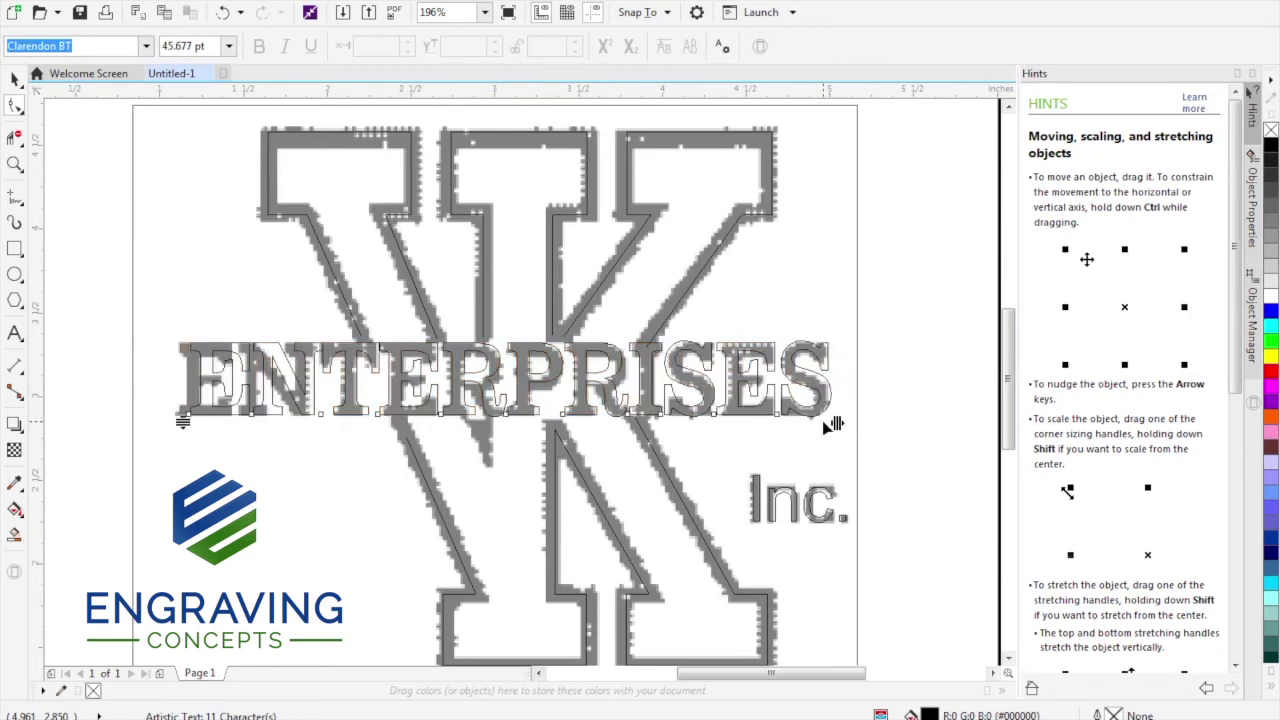
drag(835, 423, 843, 423)
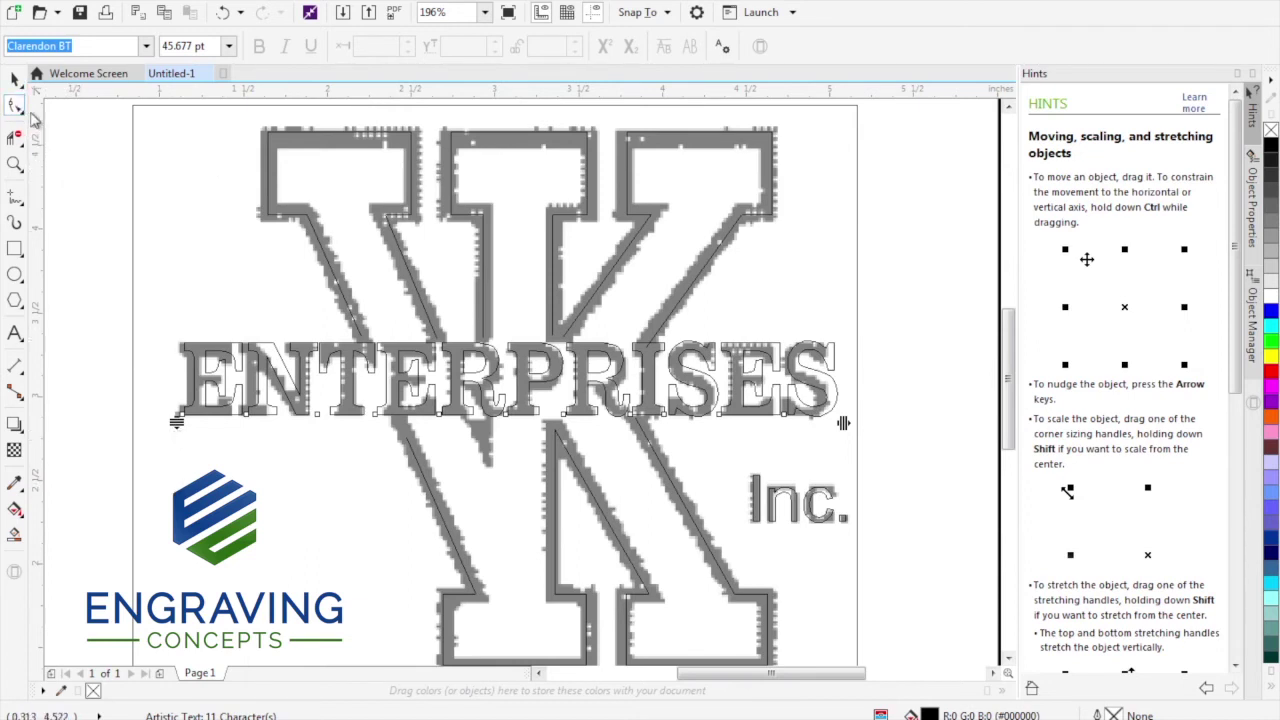
click(15, 79)
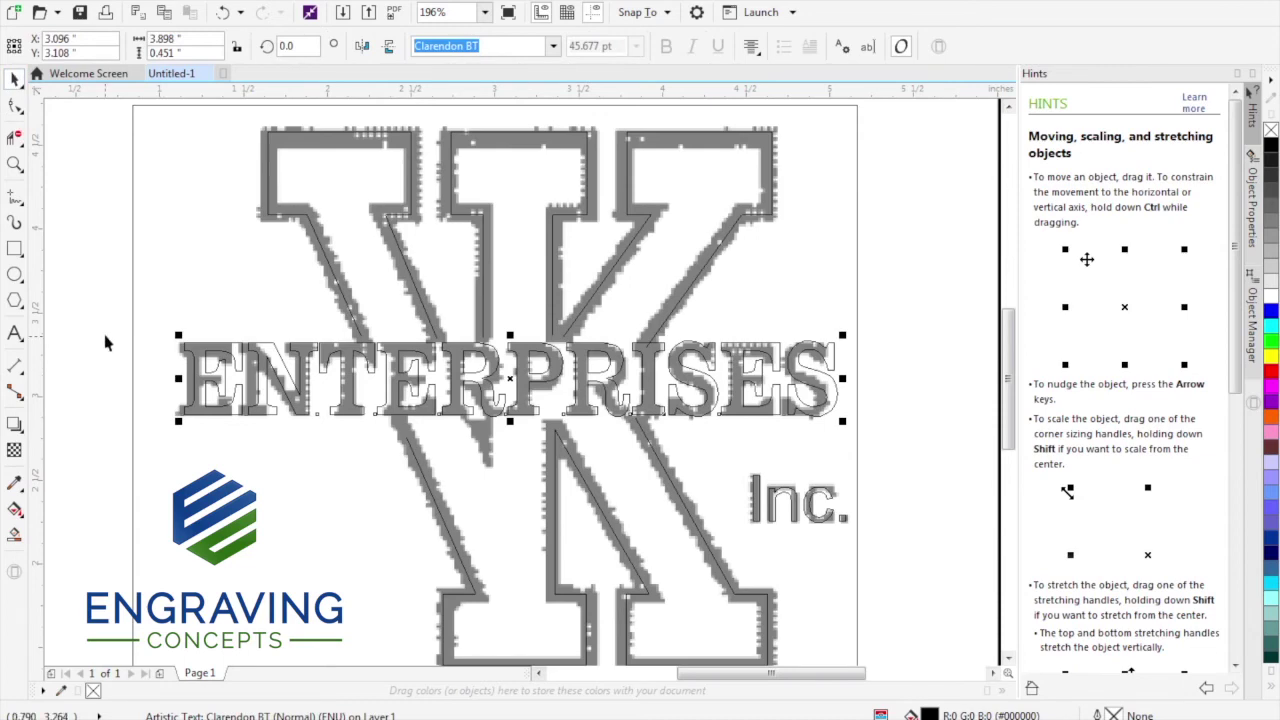
Return to Enhanced view showing solid black fills and clear the selection
click(134, 2)
mouse_move(97, 3)
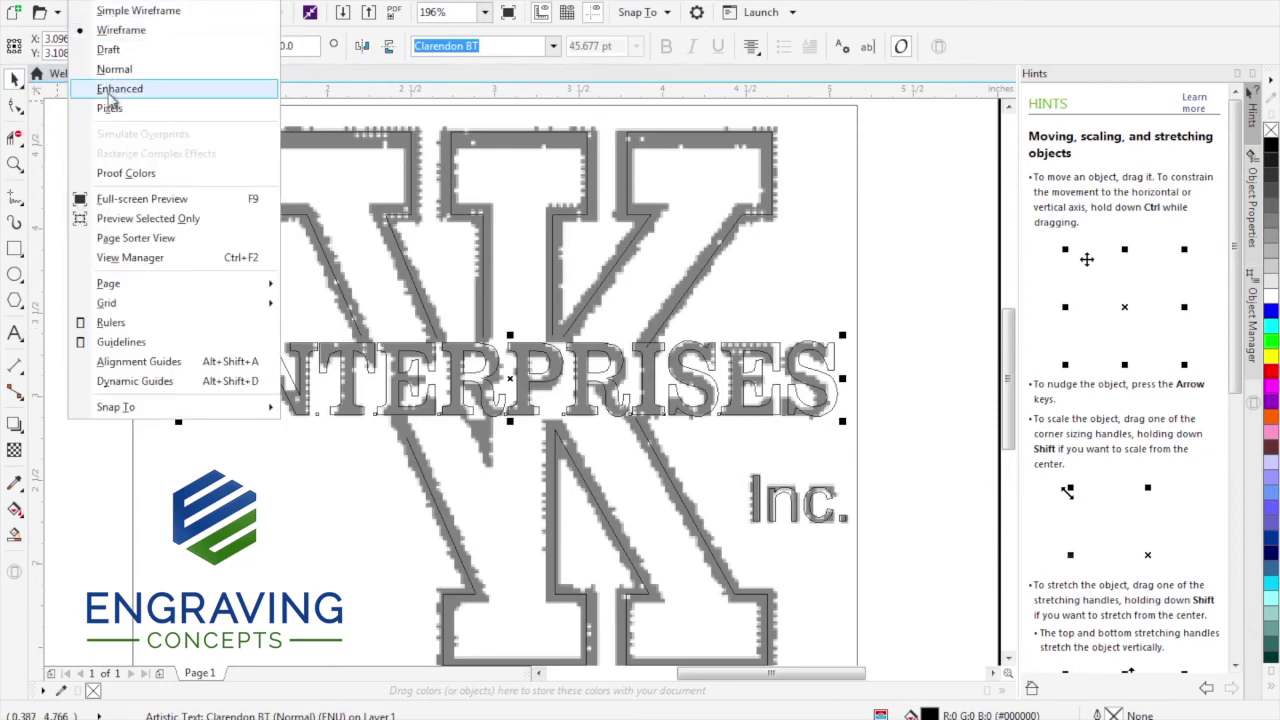
click(110, 89)
click(76, 174)
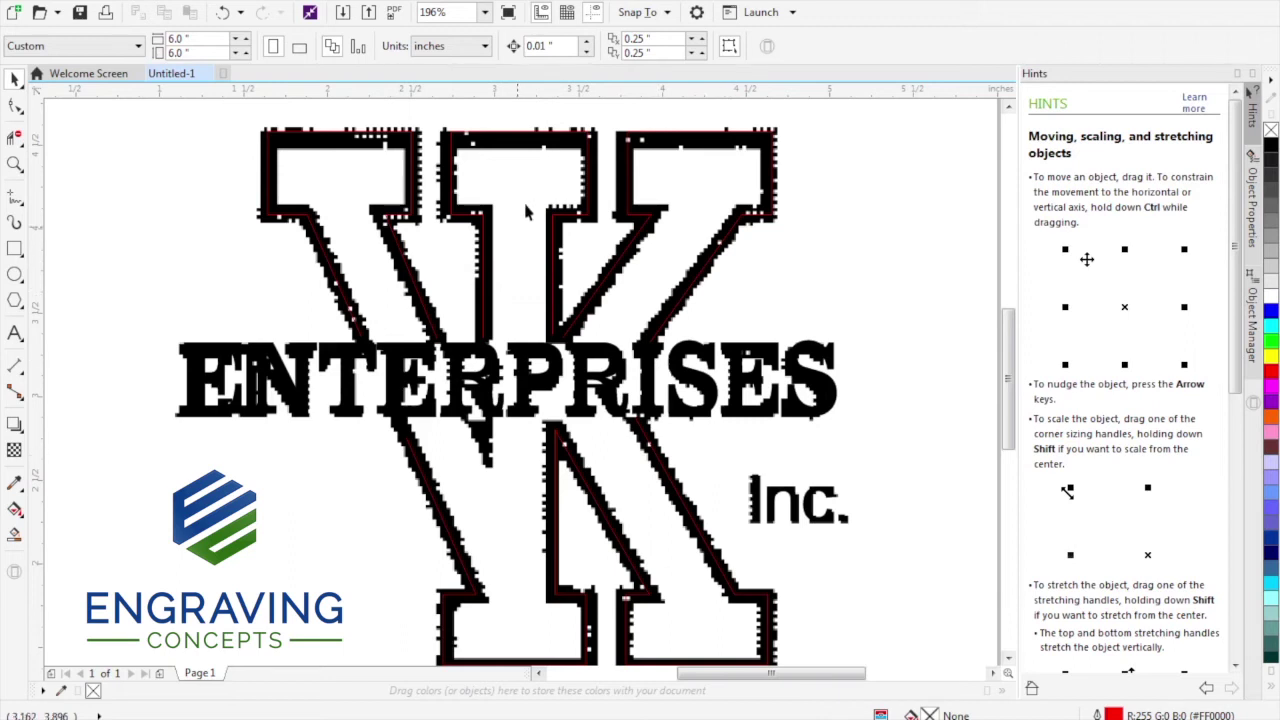
click(536, 173)
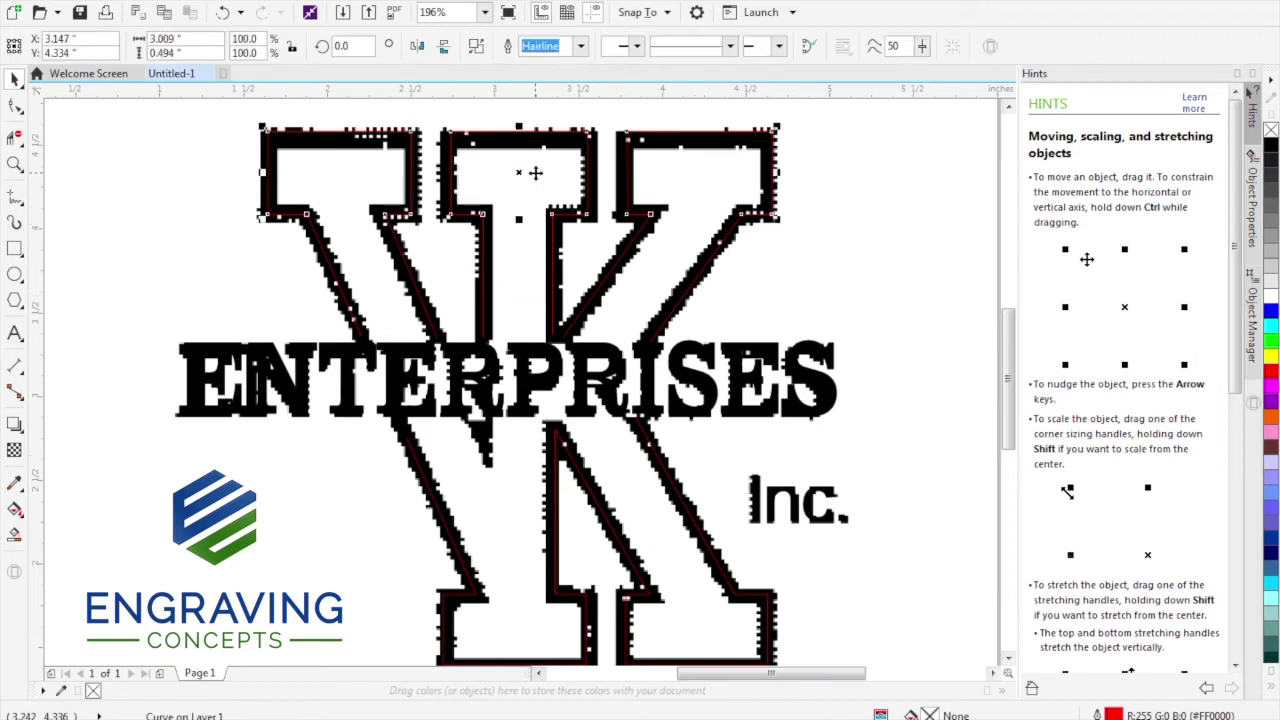
click(437, 207)
click(912, 203)
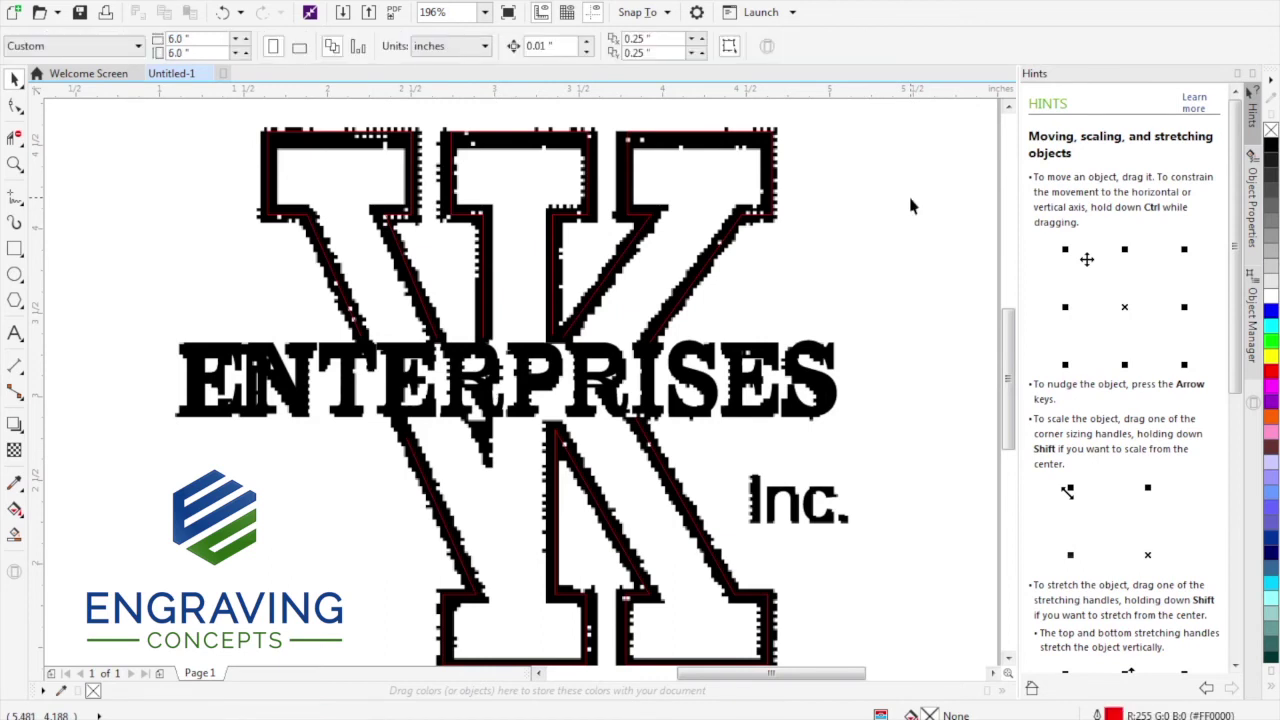
In the Object Manager, expand Layer 1 and delete the wk enterprises.tiff bitmap
click(1255, 326)
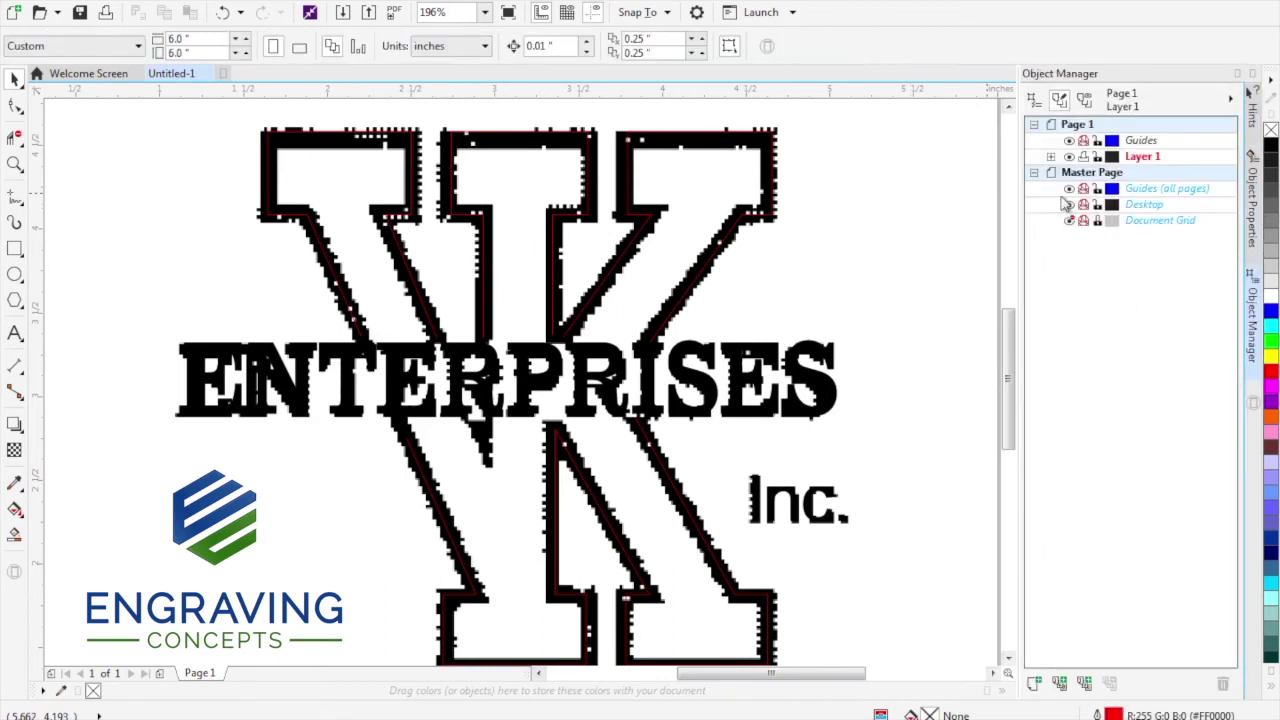
click(1050, 157)
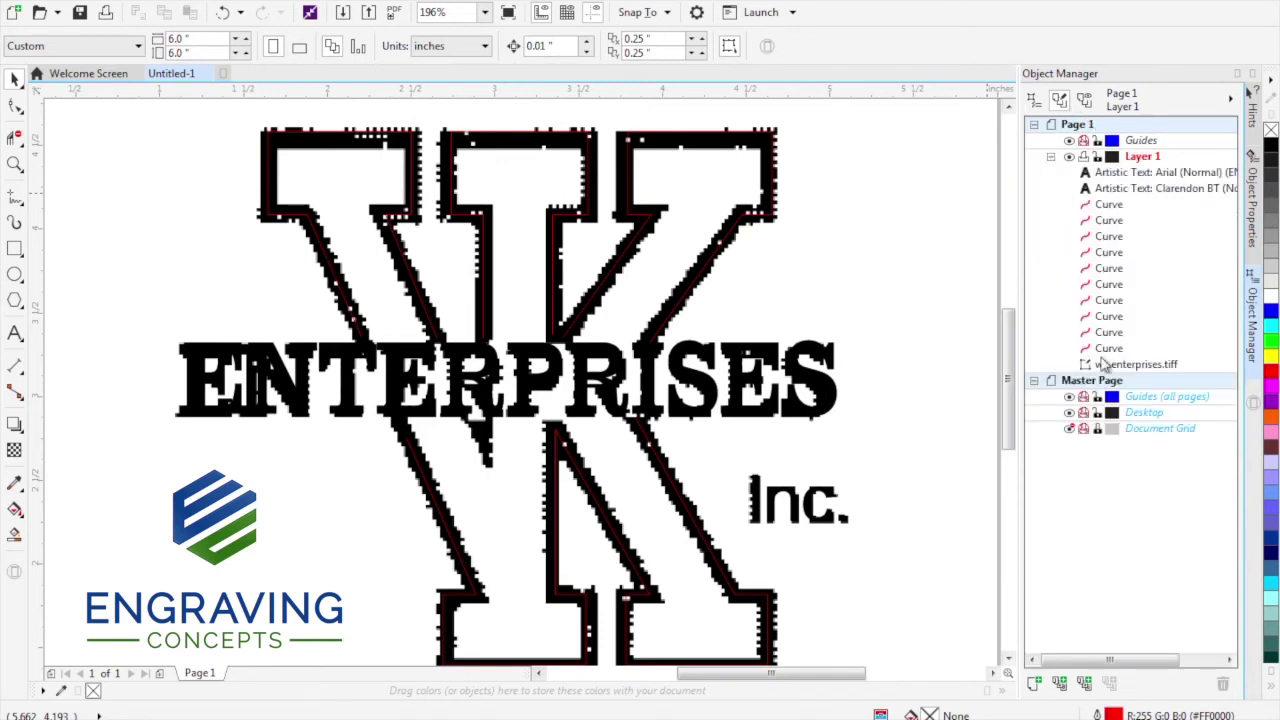
click(1108, 173)
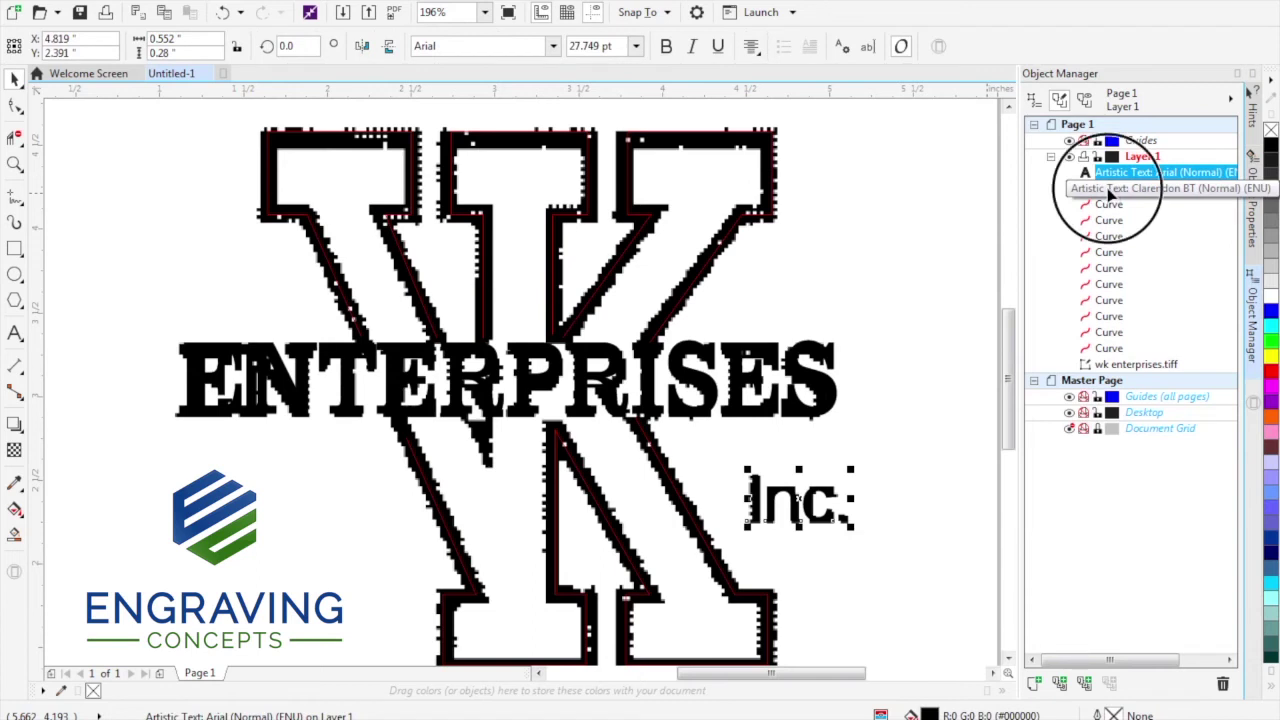
click(1110, 190)
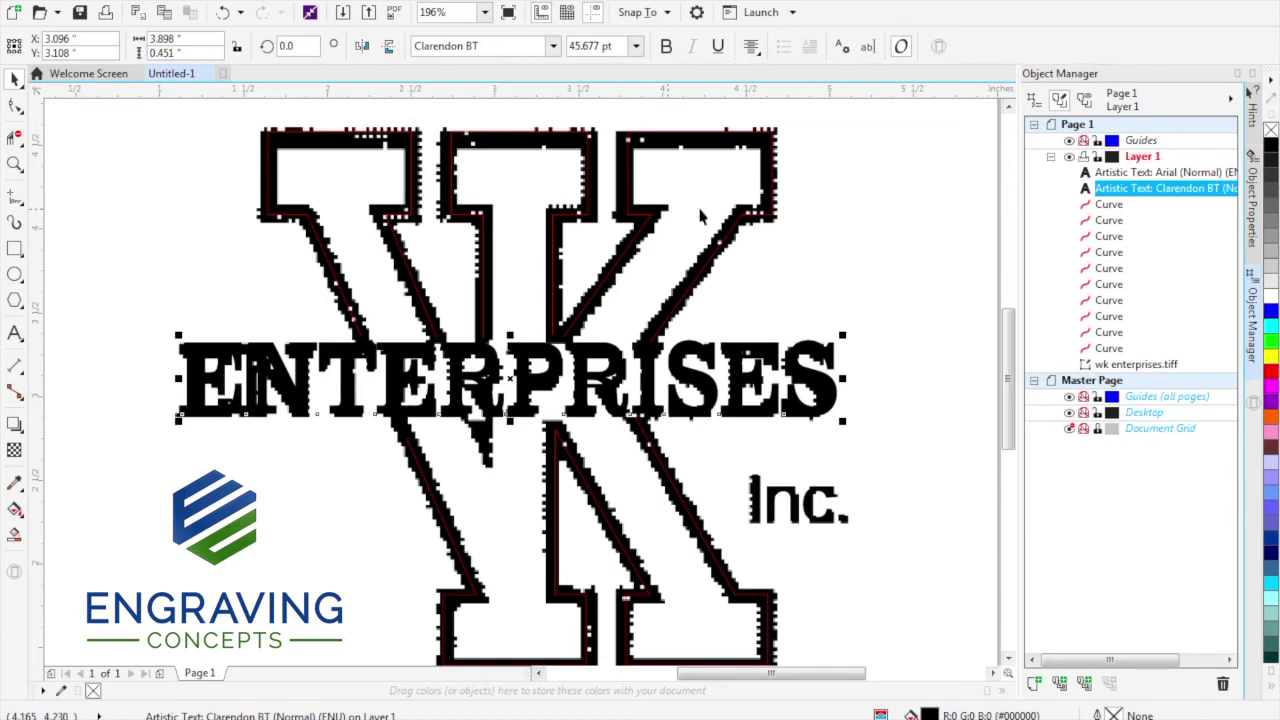
click(1128, 366)
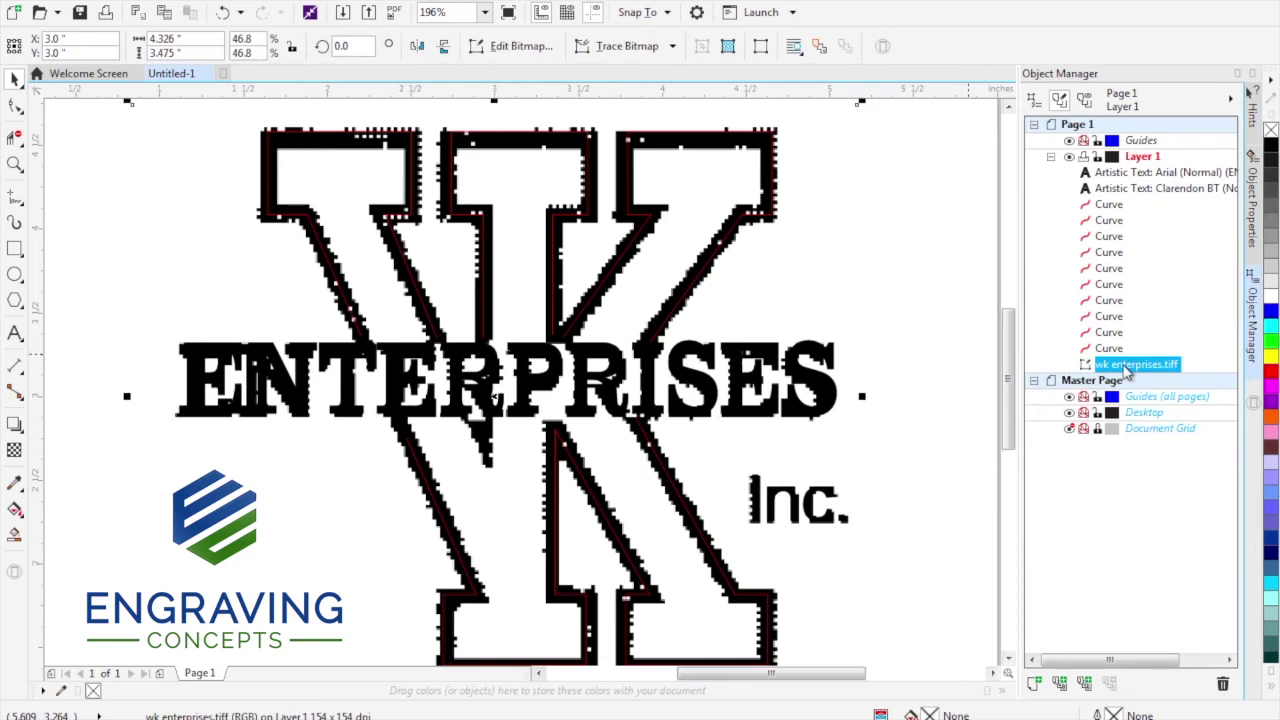
key(Delete)
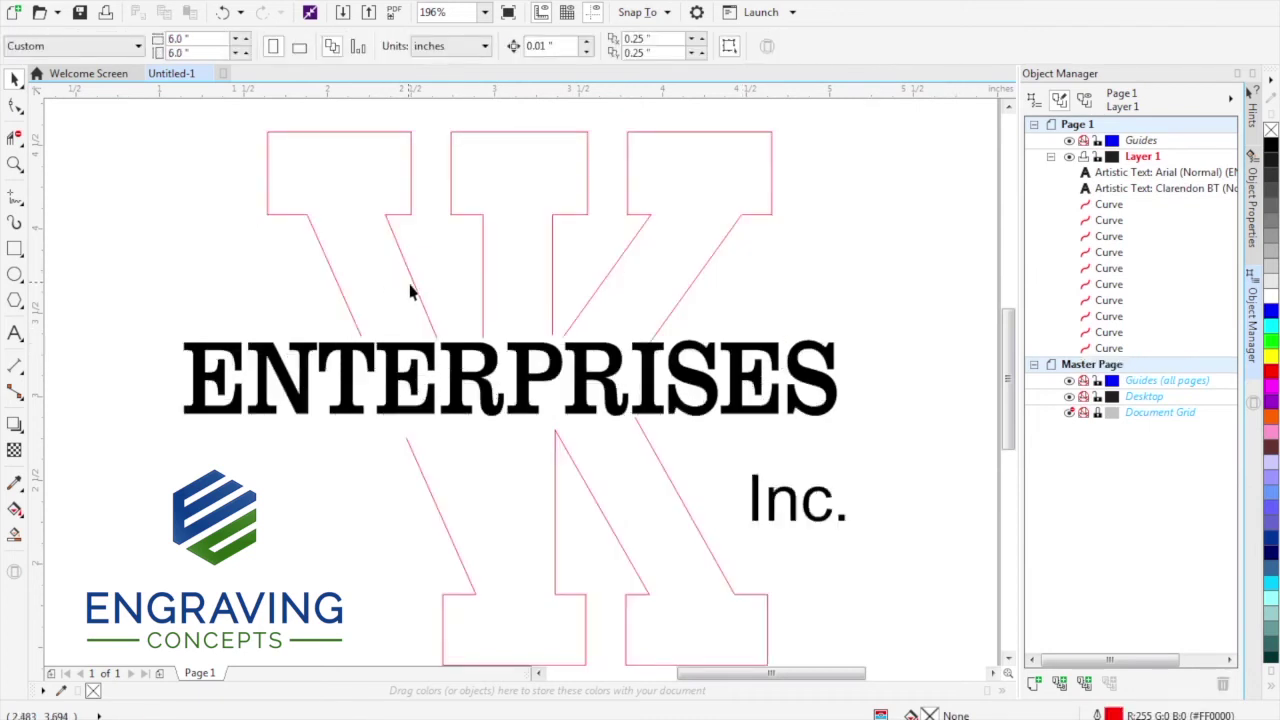
Select the ten K curves in the Object Manager and set their outline width to 0.014 in
click(1108, 205)
shift+click(1110, 348)
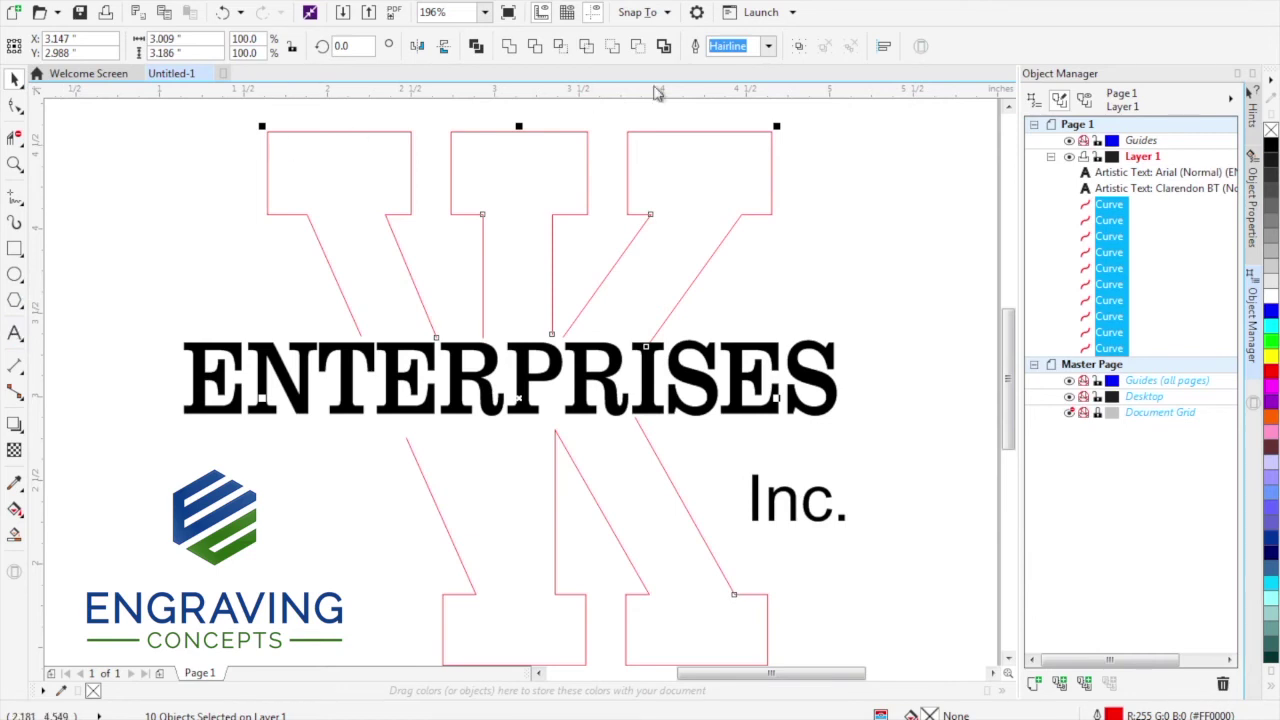
click(768, 47)
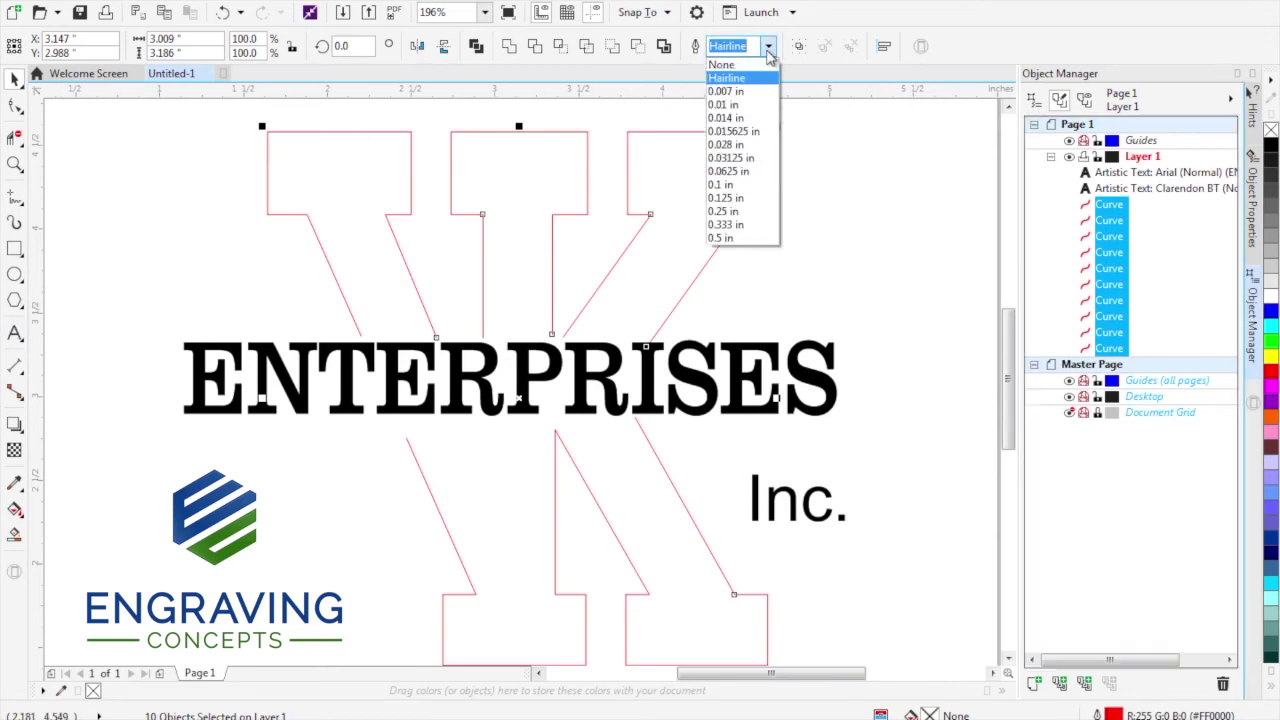
click(738, 118)
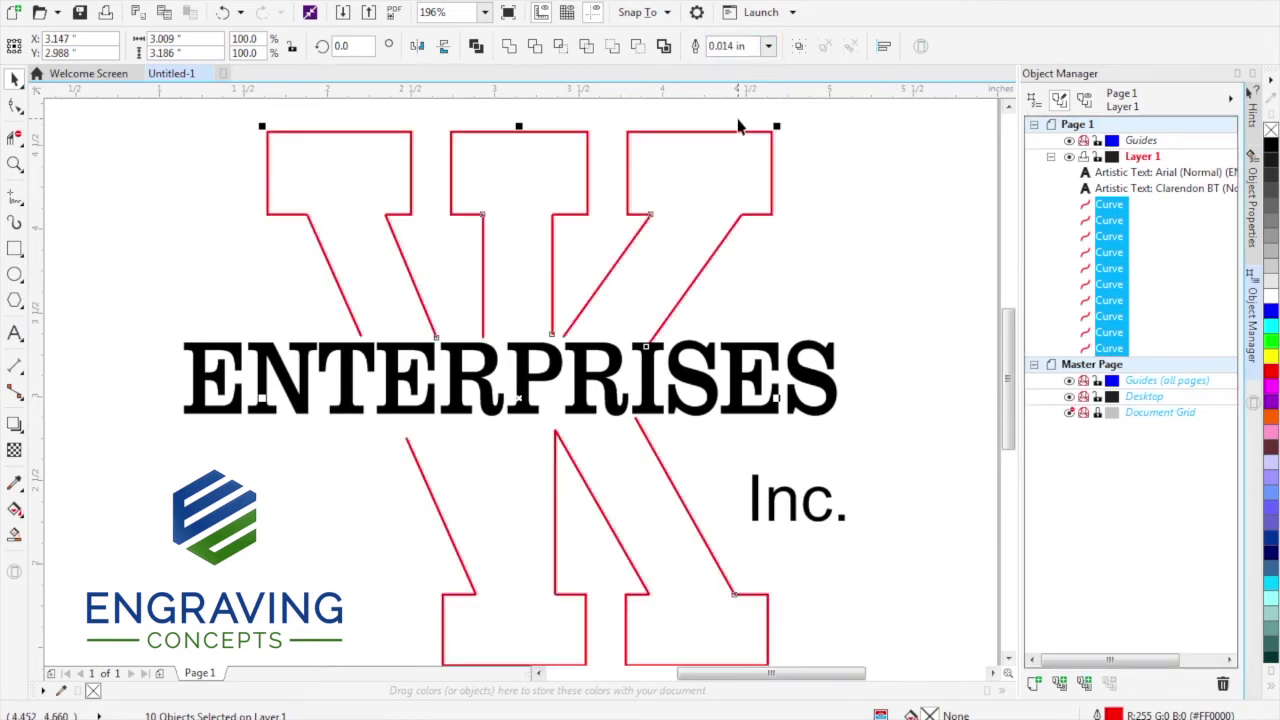
click(133, 300)
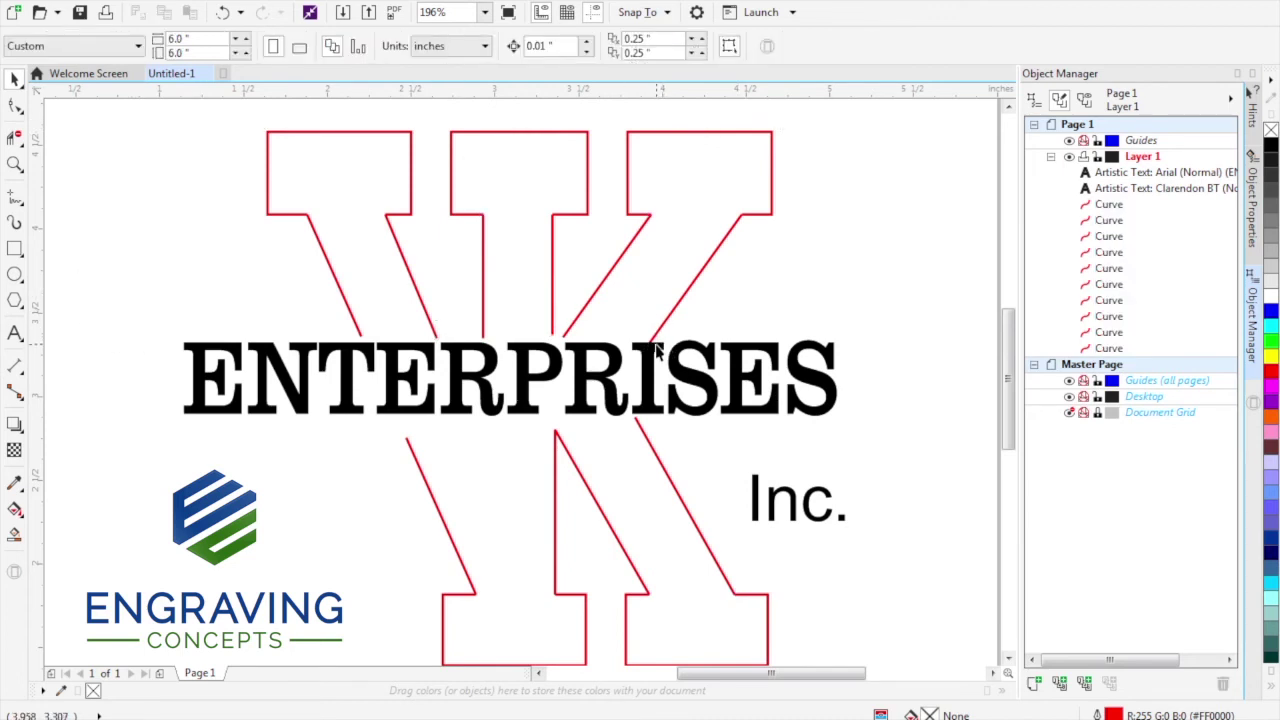
Zoom in on ENTERPRISES and drag the first three K line ends down onto the letter tops
click(15, 105)
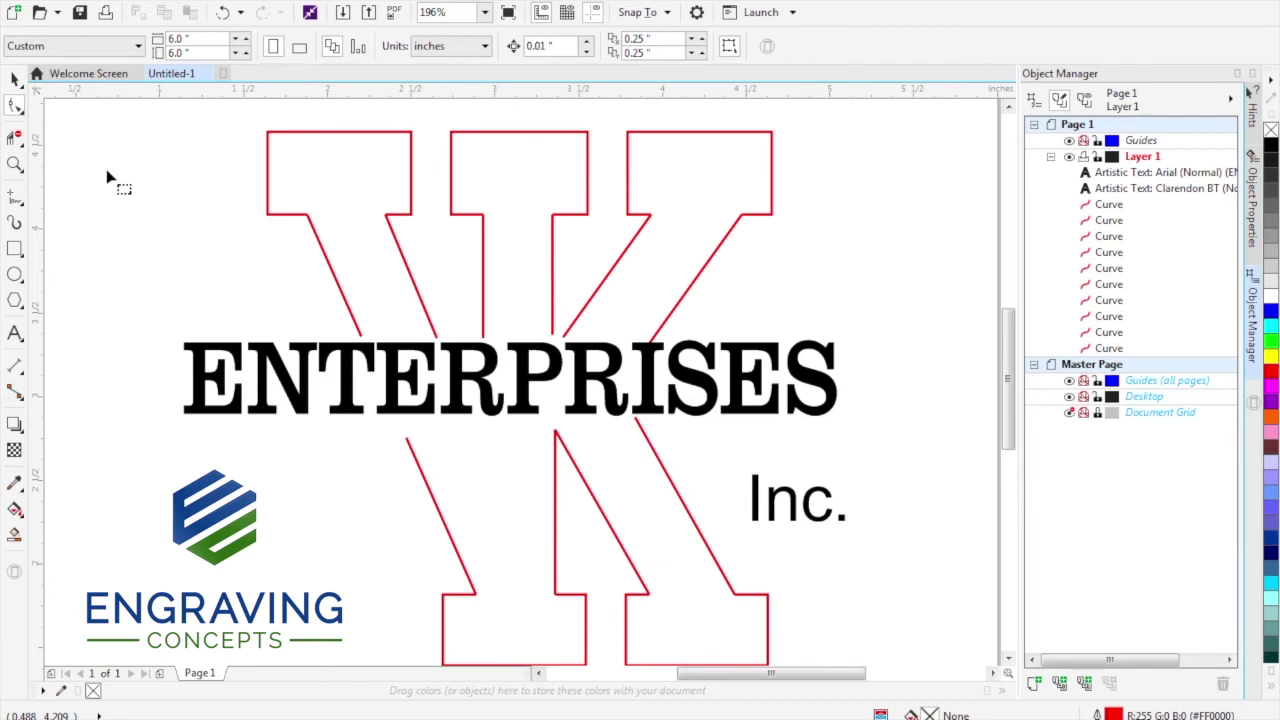
click(15, 163)
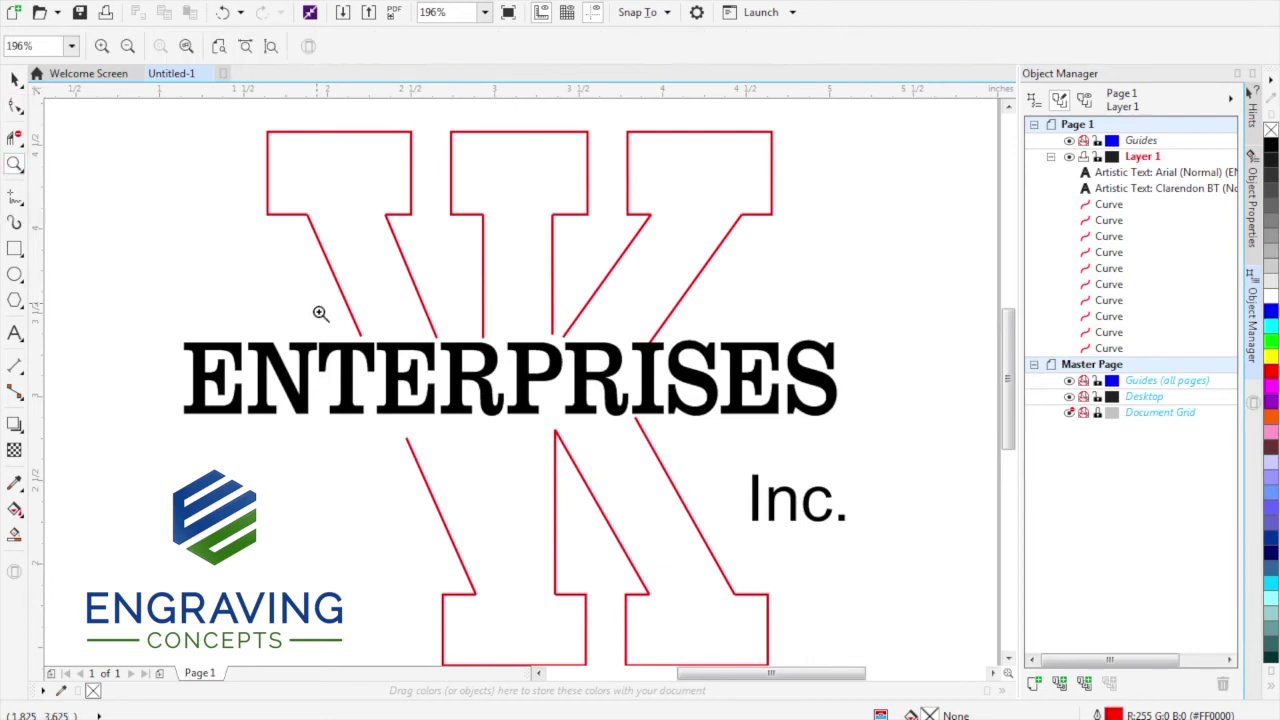
drag(318, 316, 680, 443)
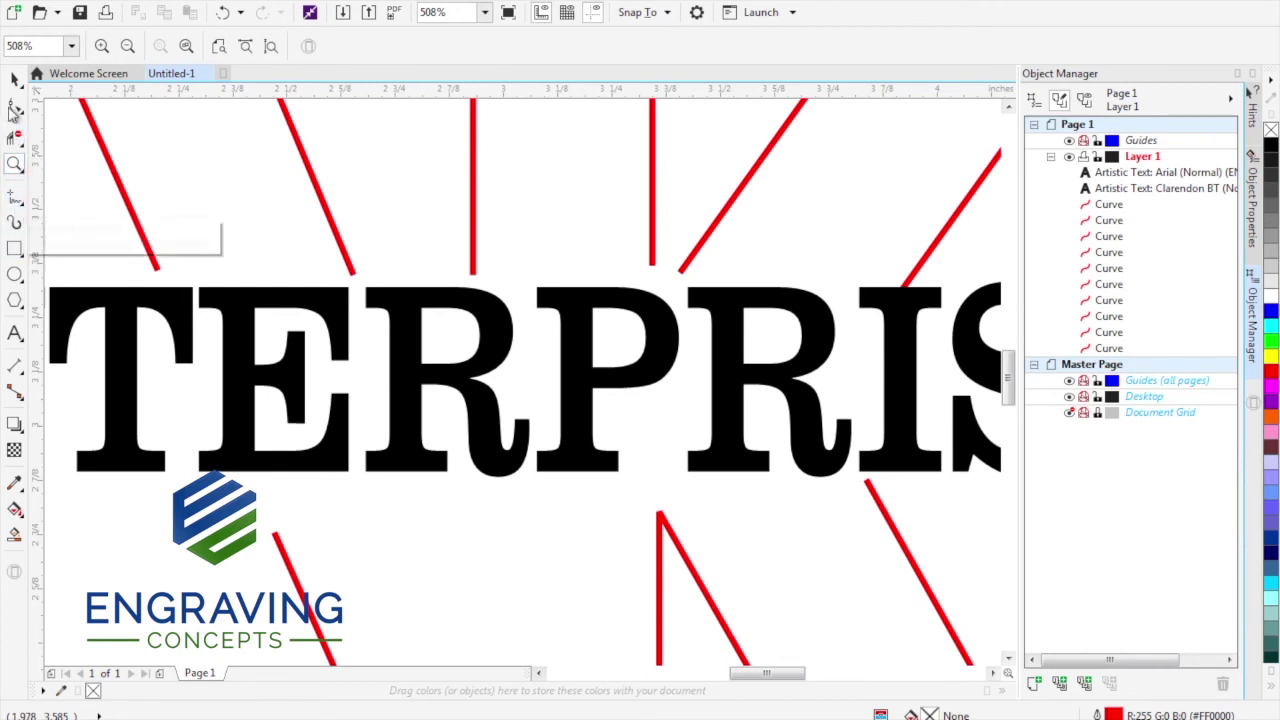
click(15, 105)
click(155, 266)
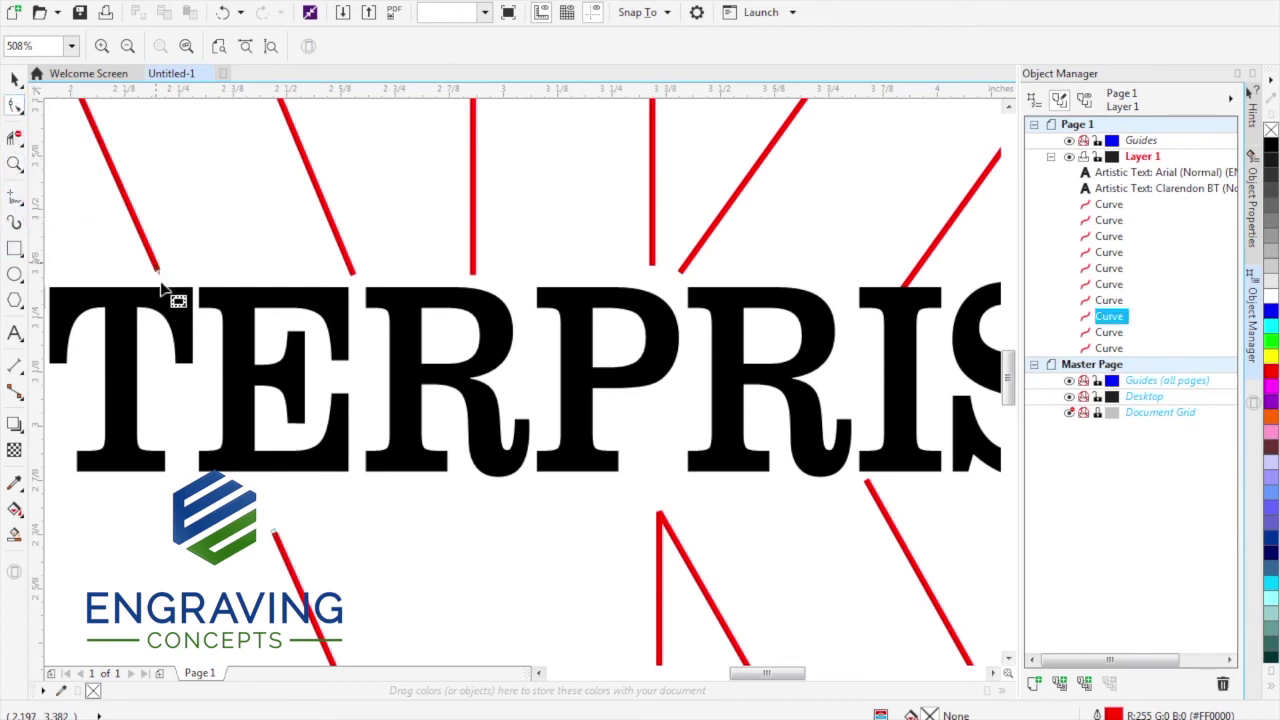
drag(158, 272, 167, 292)
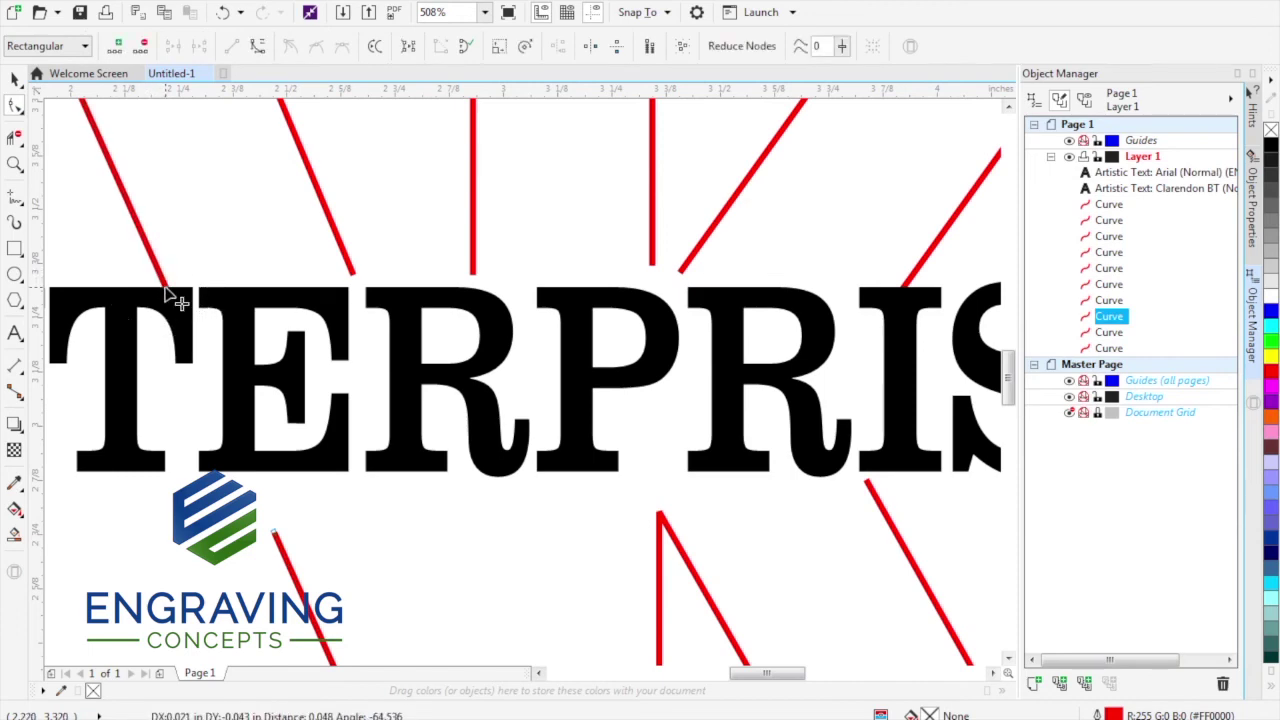
click(355, 282)
drag(356, 283, 361, 287)
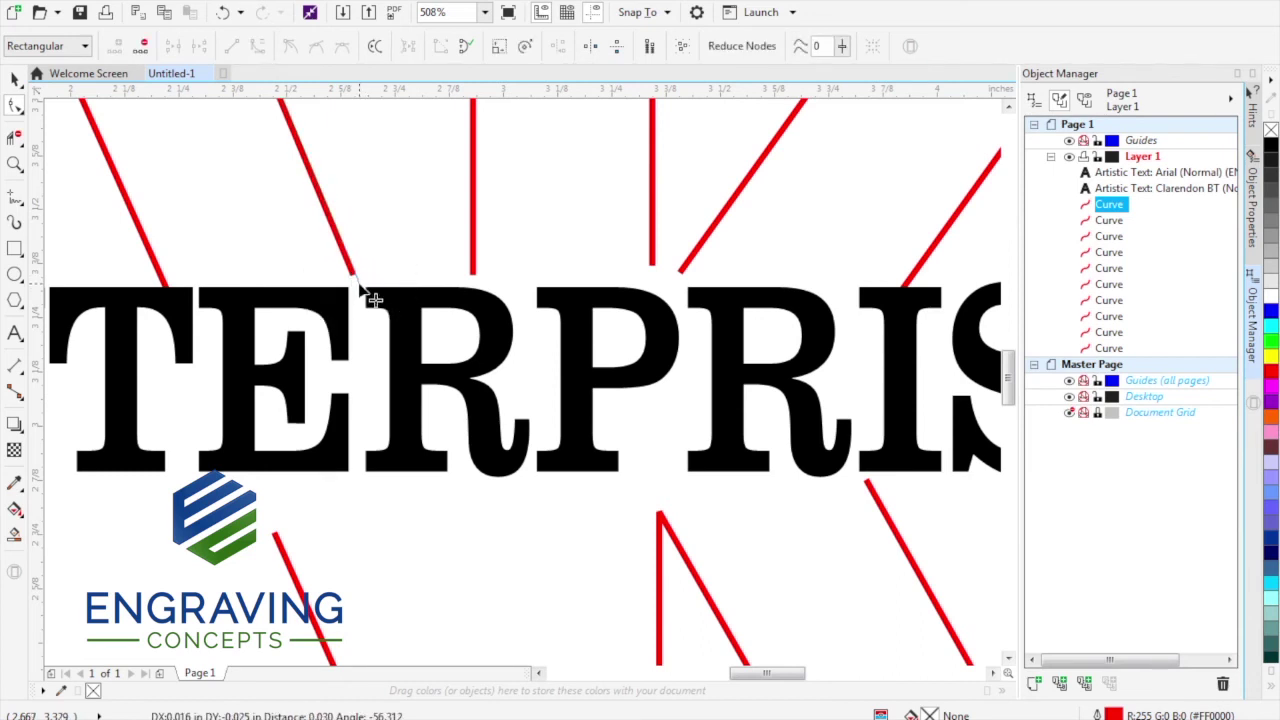
click(476, 277)
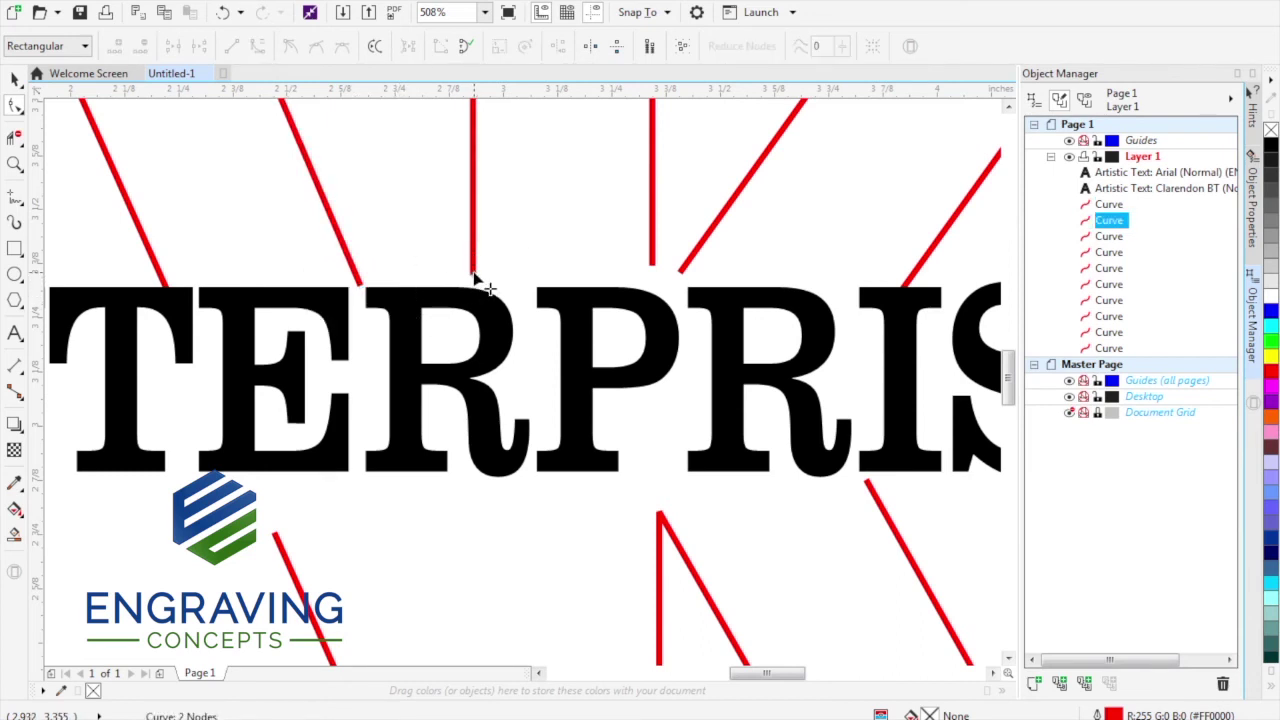
drag(476, 282, 477, 291)
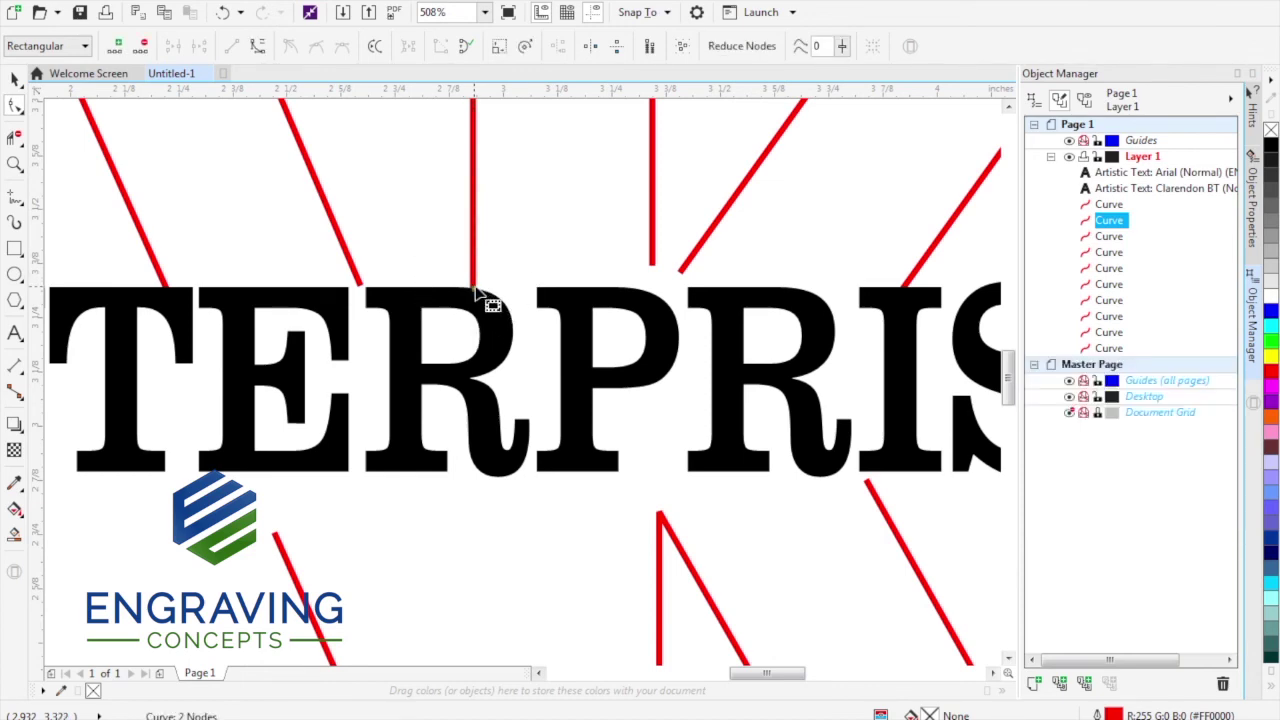
Extend the fourth line down to the P and the two lower lines up to the baseline
click(652, 272)
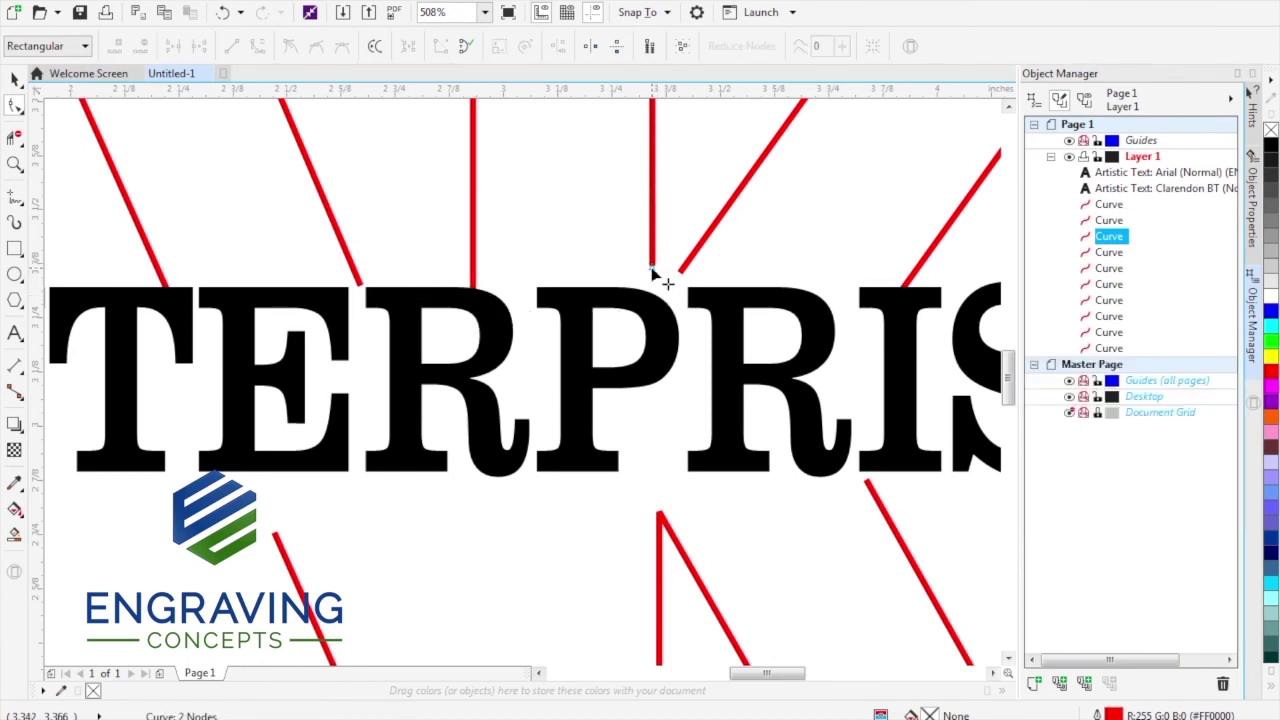
drag(652, 270, 656, 292)
click(682, 272)
click(655, 292)
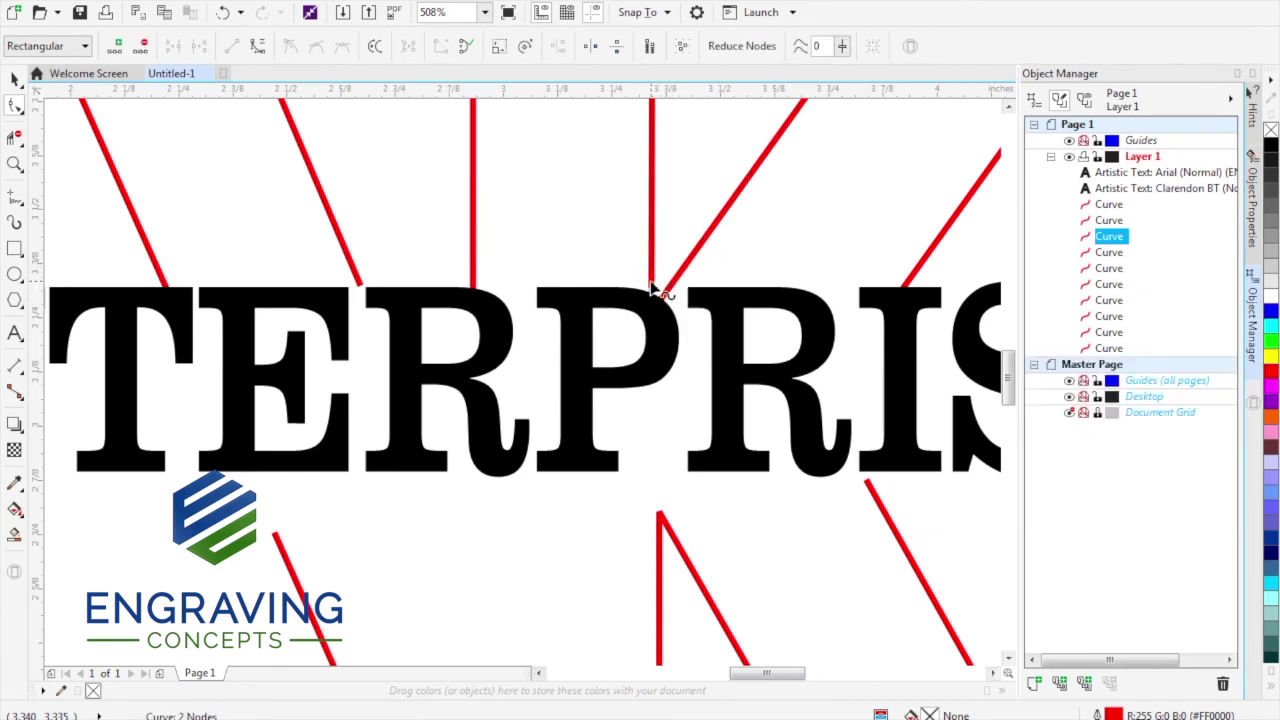
click(650, 294)
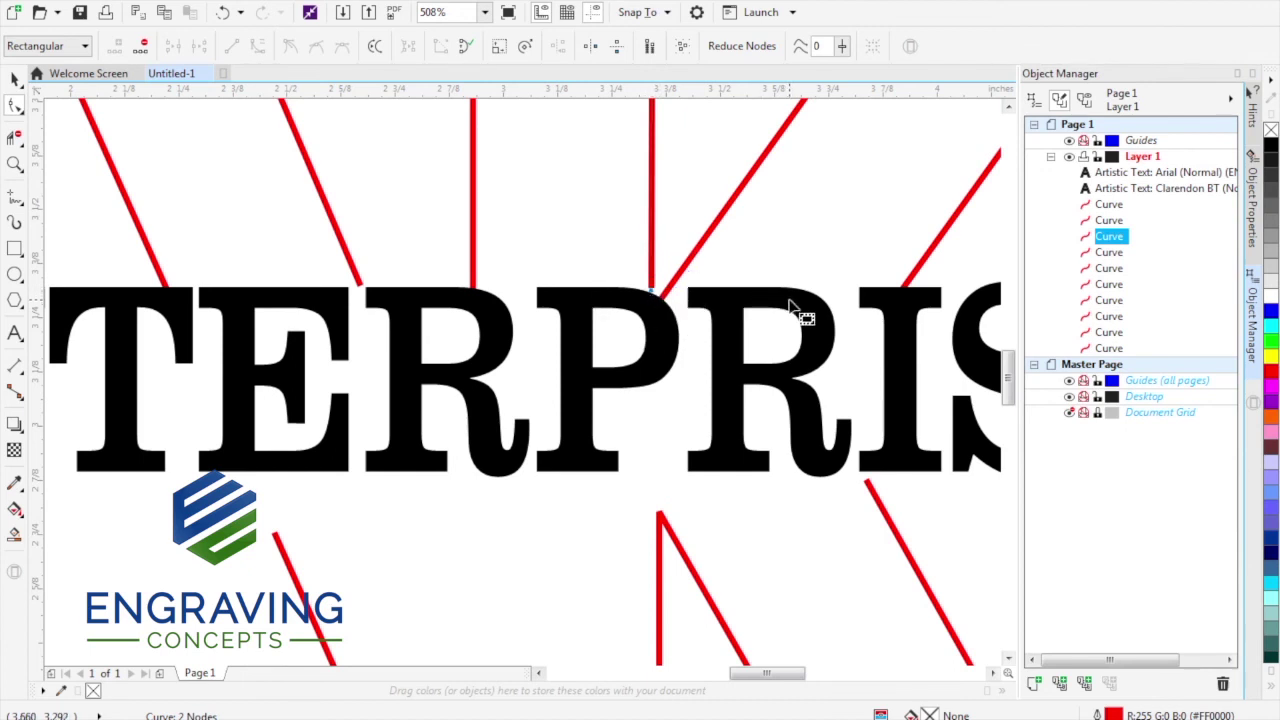
click(287, 562)
drag(280, 540, 242, 471)
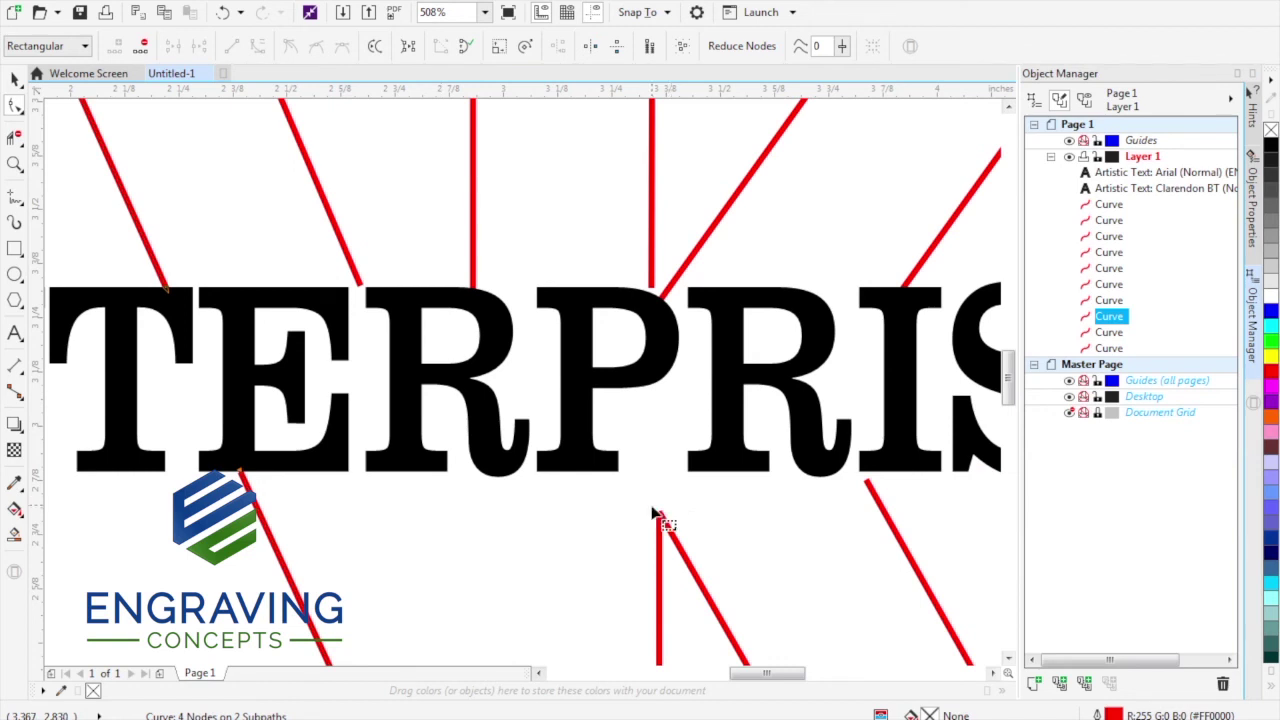
click(868, 486)
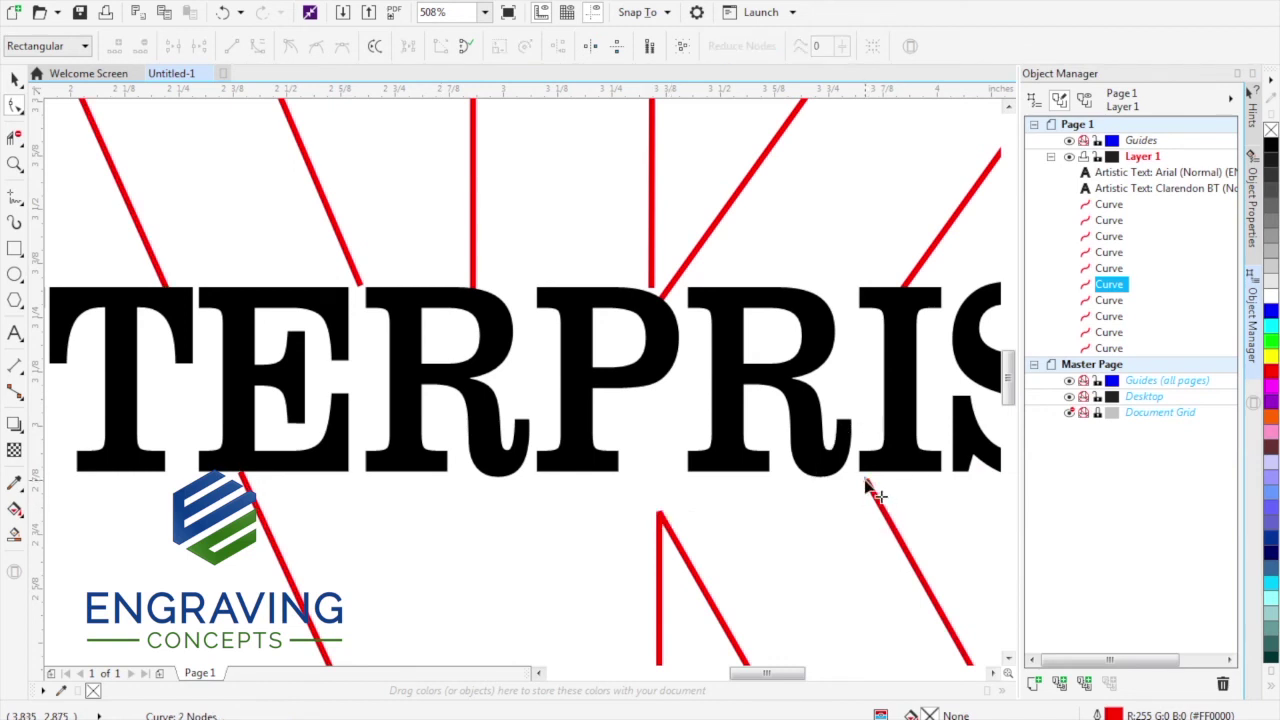
drag(868, 485, 860, 474)
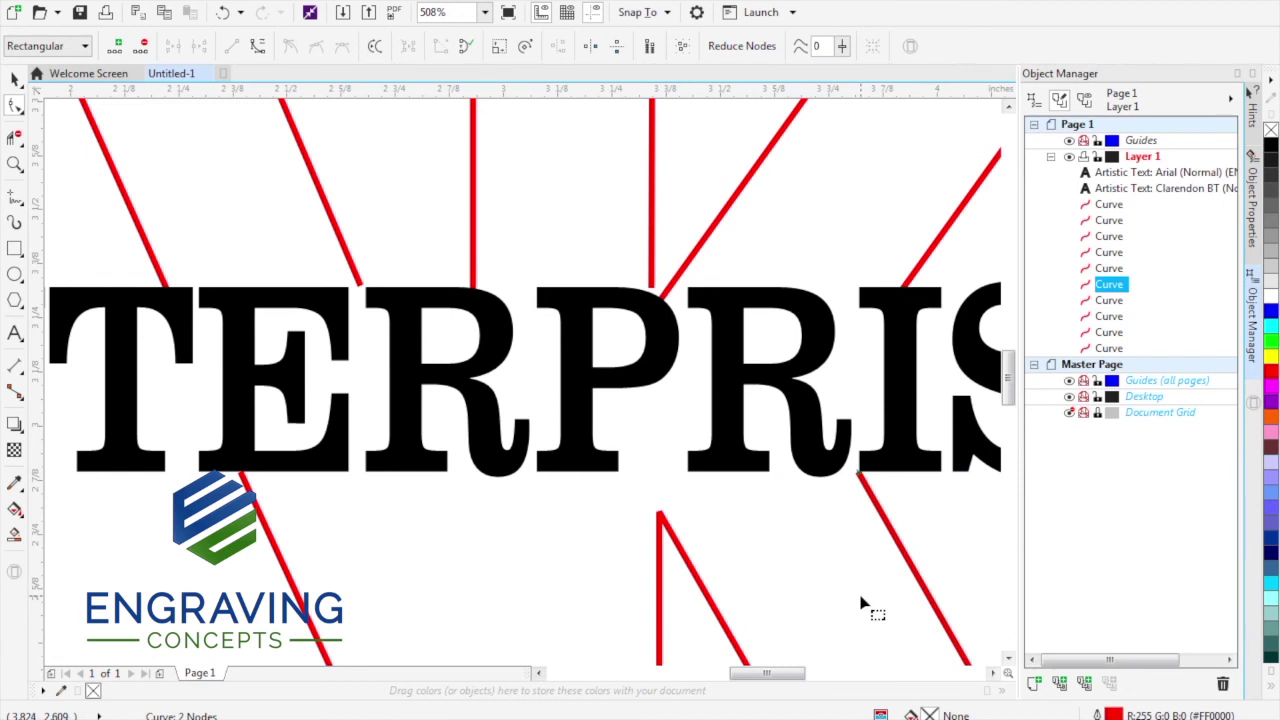
key(shift+F4)
Make all ten K curves black with a 0.0625 in outline width
key(space)
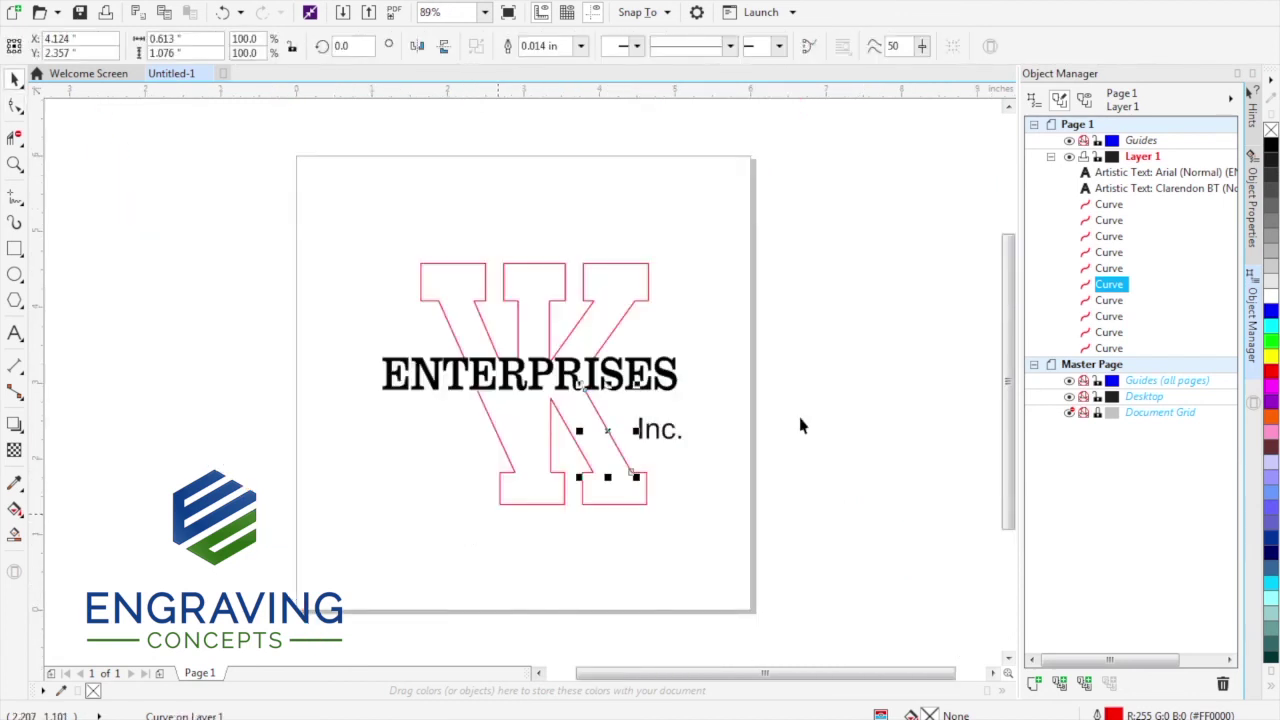
click(1108, 206)
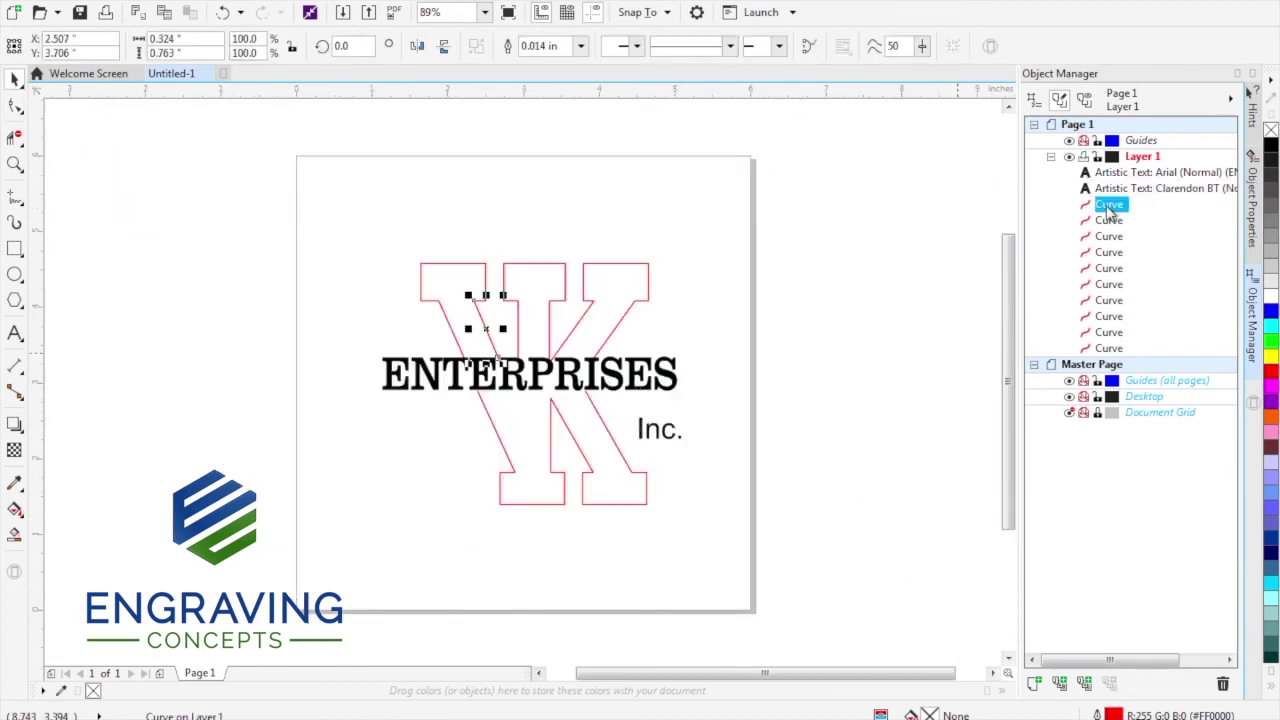
shift+click(1108, 348)
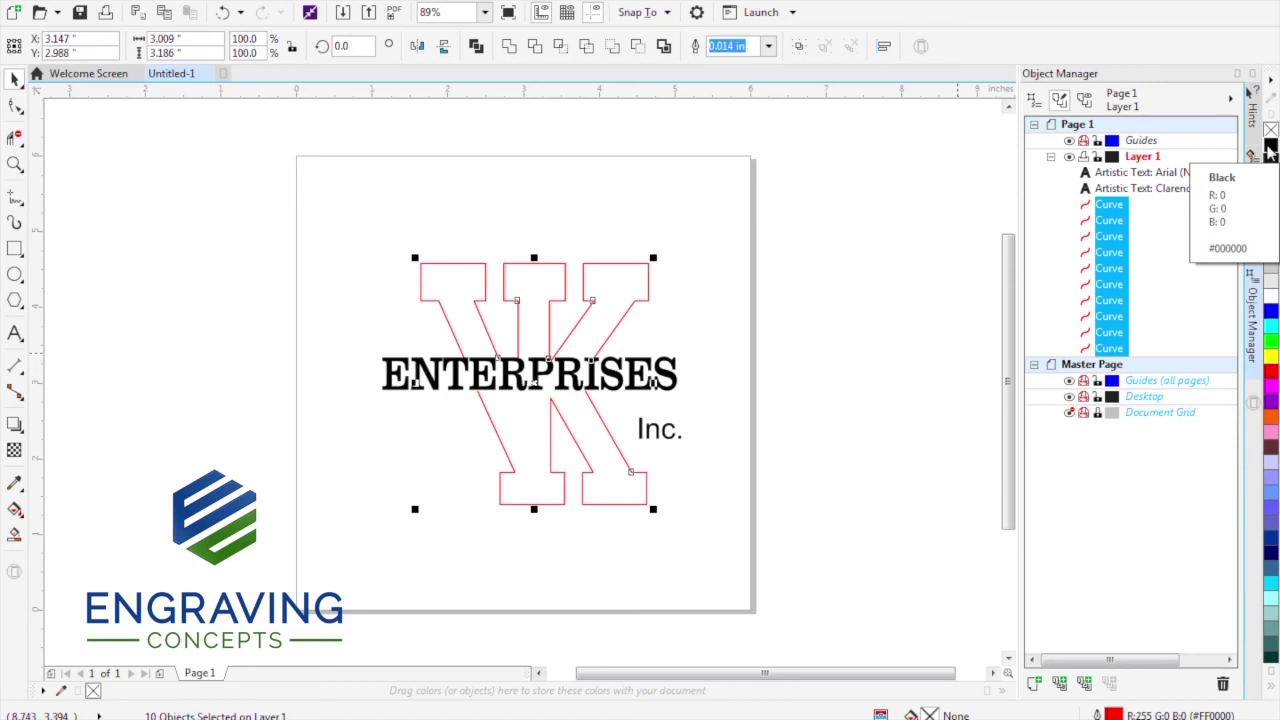
right_click(1270, 148)
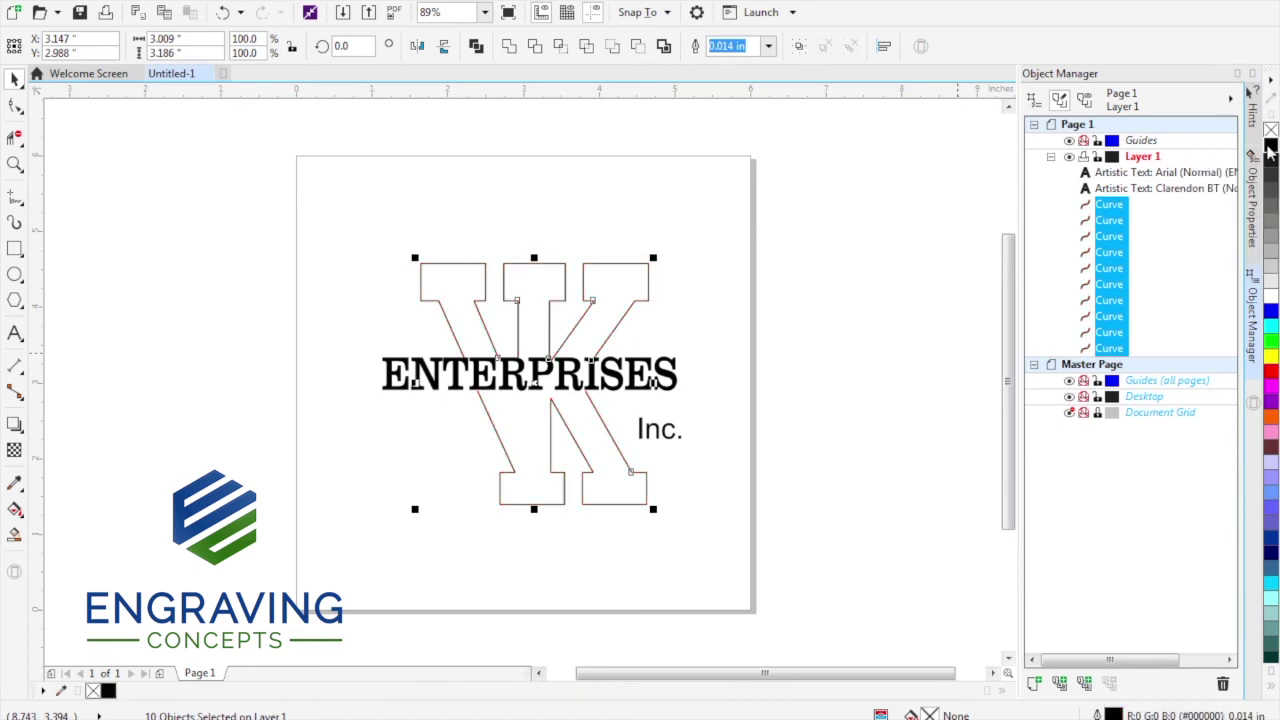
click(768, 46)
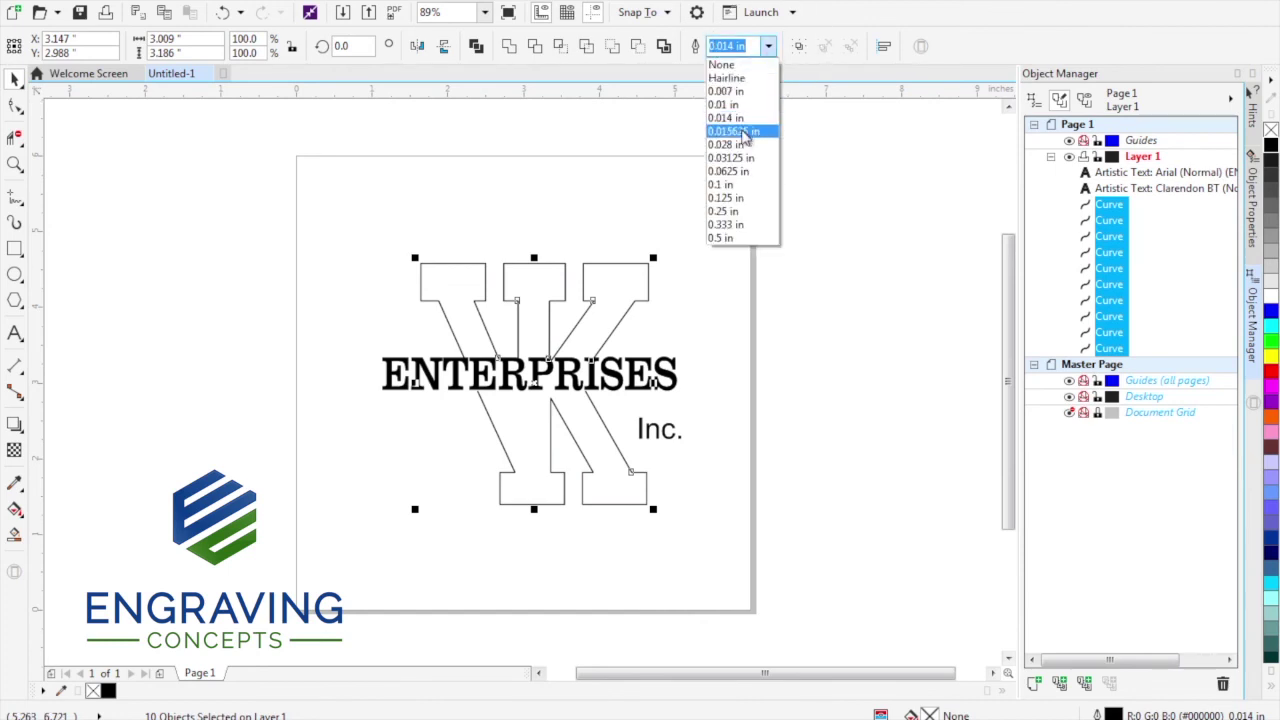
click(742, 144)
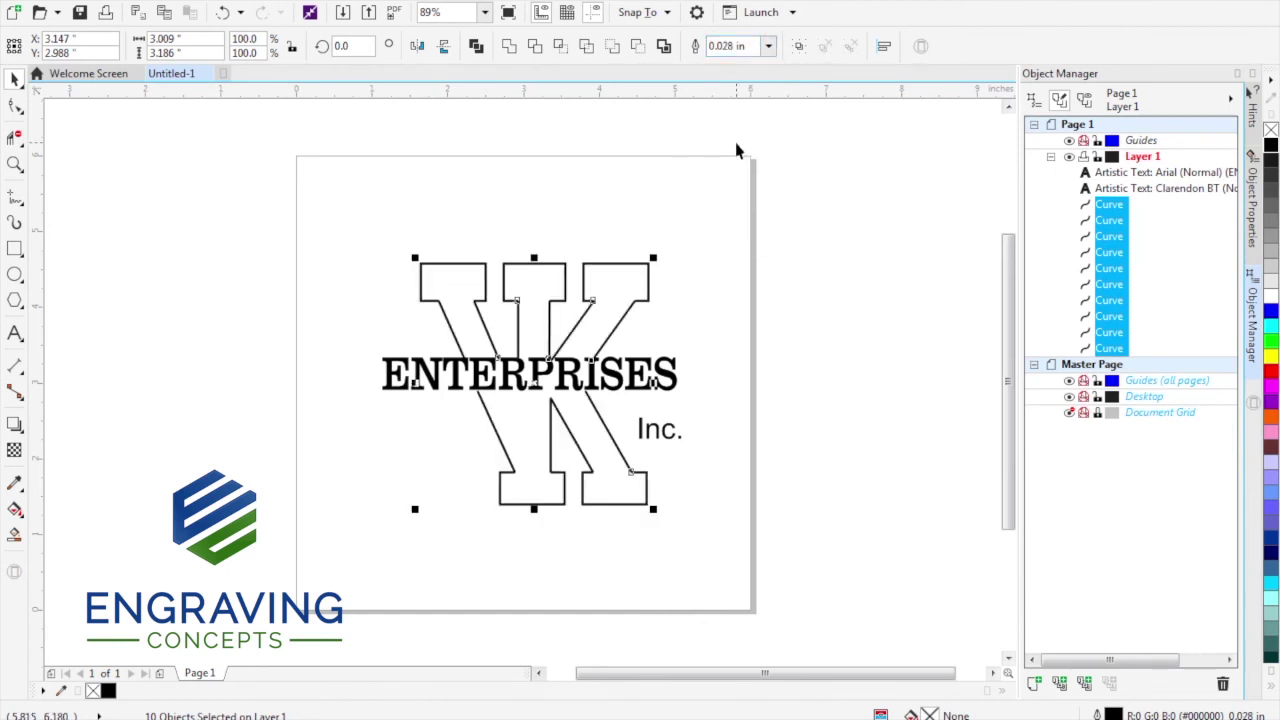
click(768, 46)
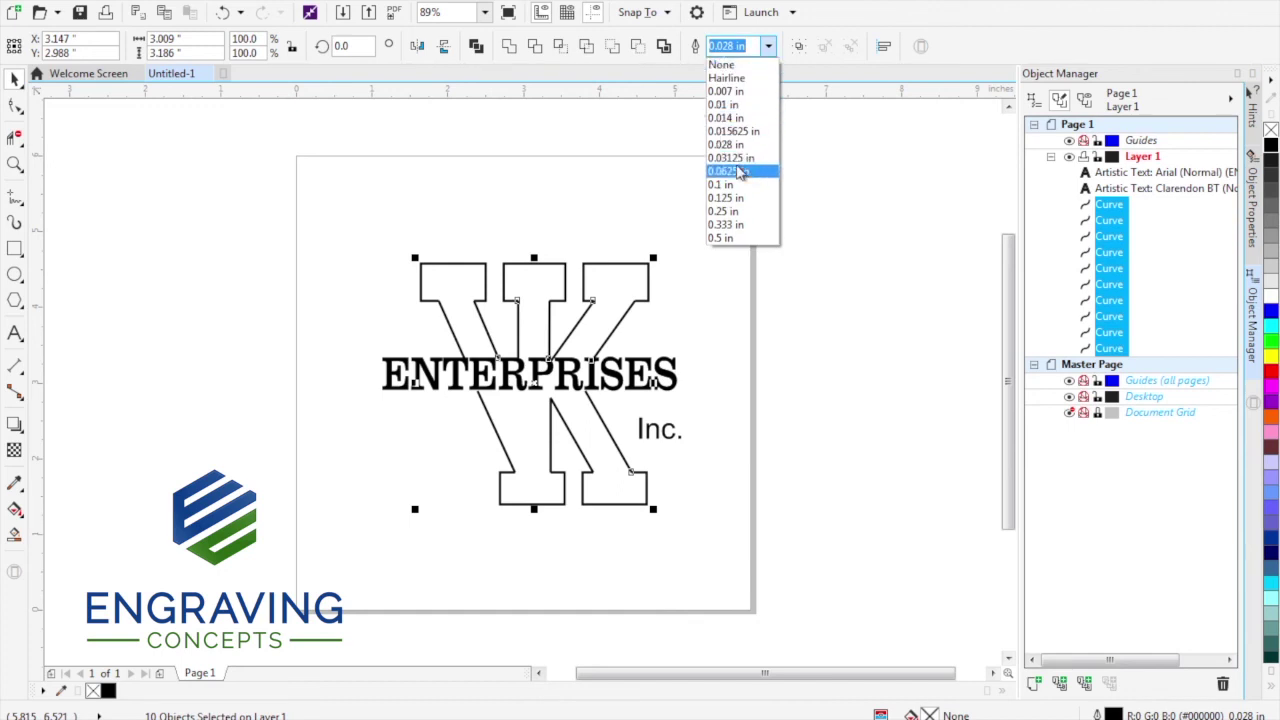
click(738, 171)
click(743, 214)
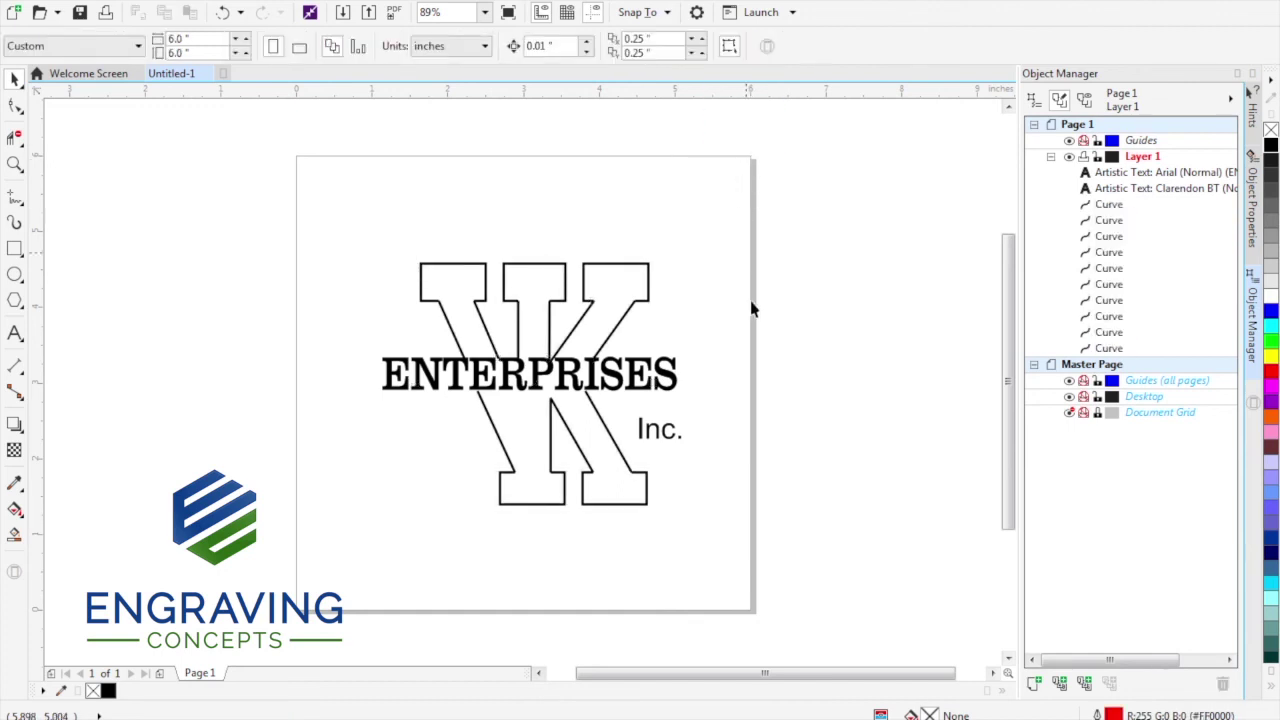
Nudge the ENTERPRISES text slightly lower
click(577, 384)
key(Down)
key(Down)
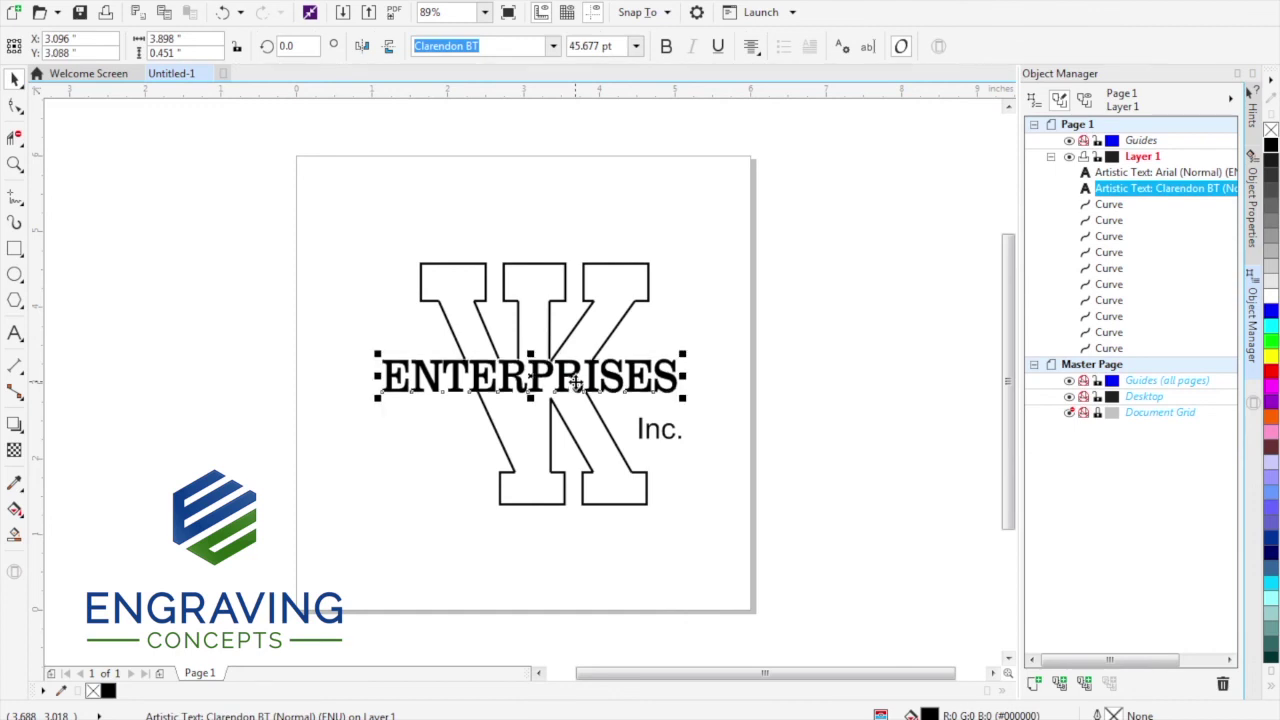
click(338, 312)
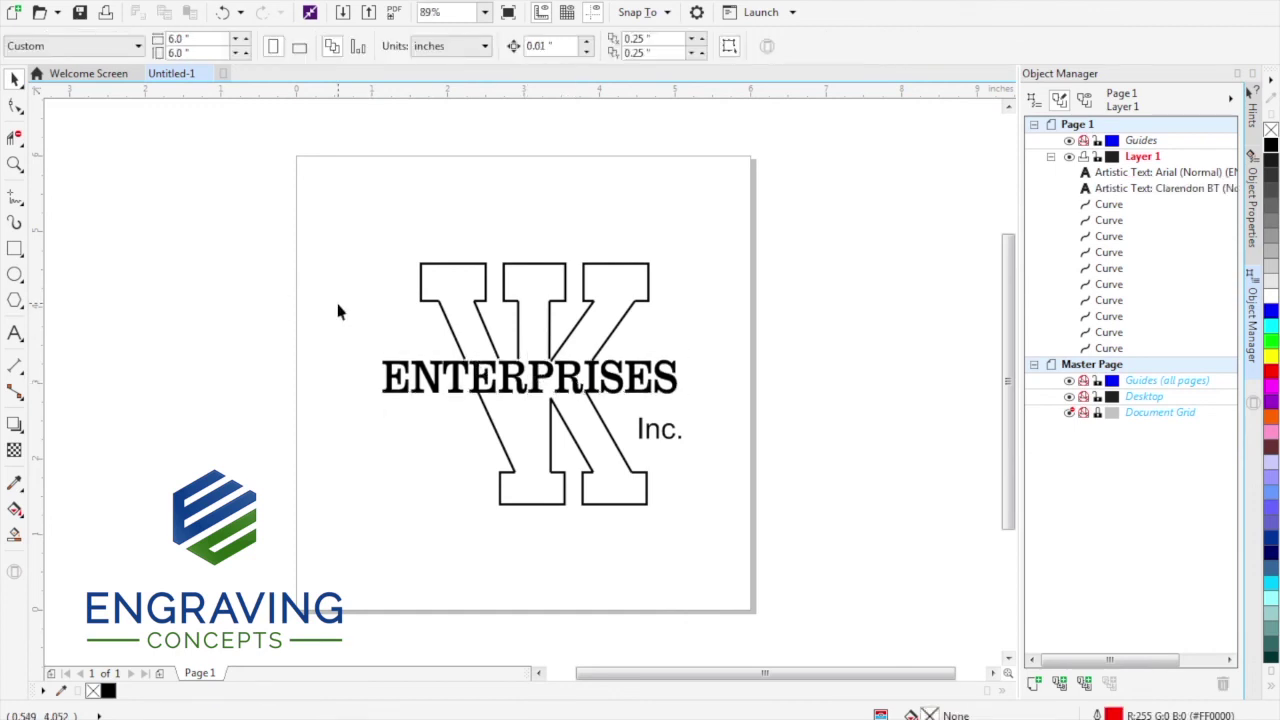